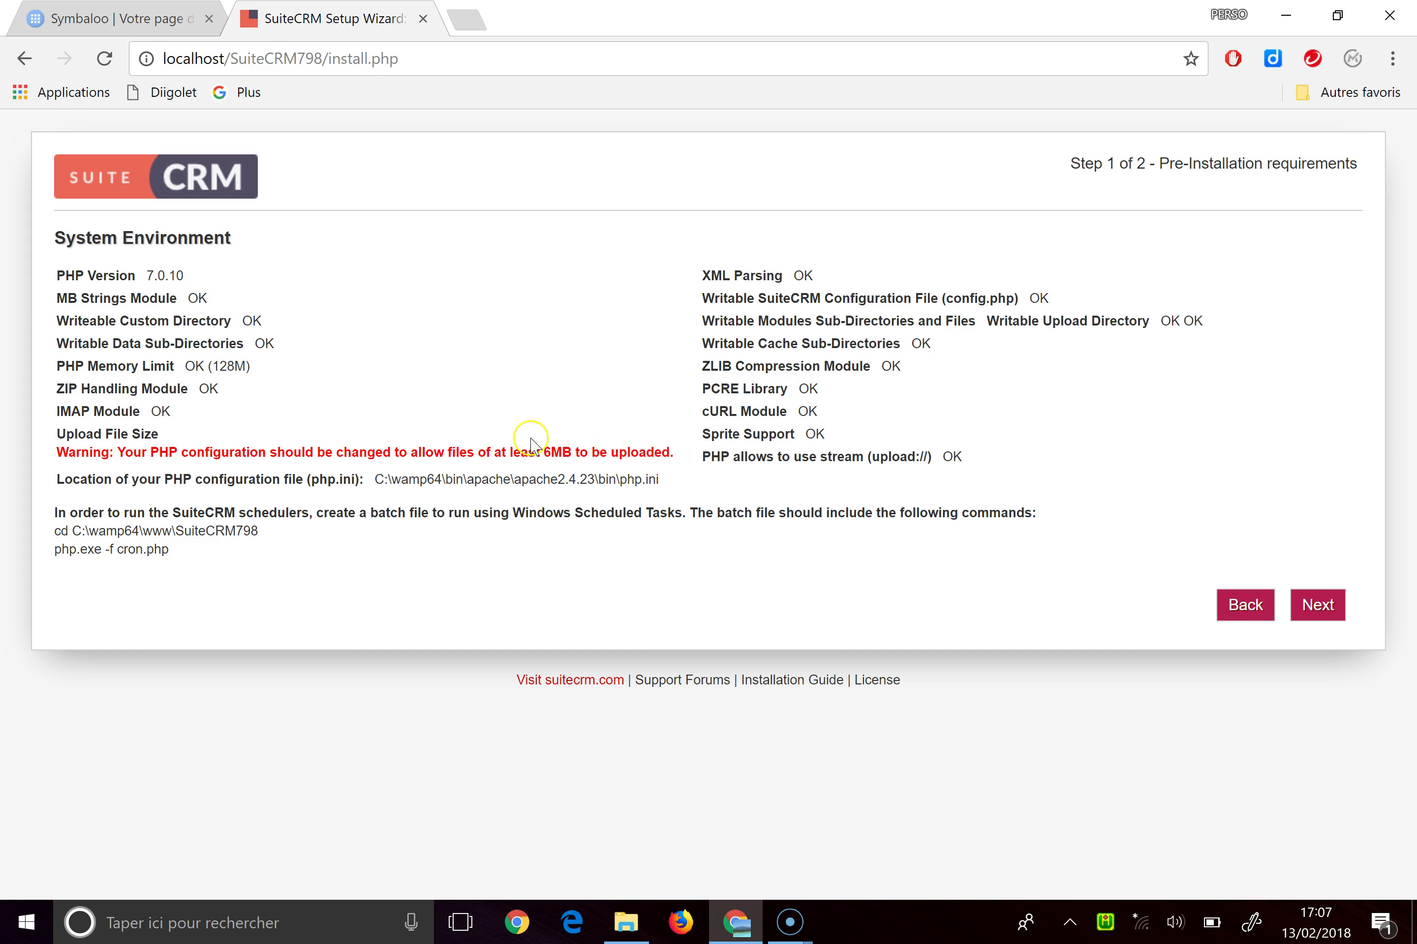
Accept the pre-installation requirement checks and move on to the step 2 configuration form
left_click(1317, 616)
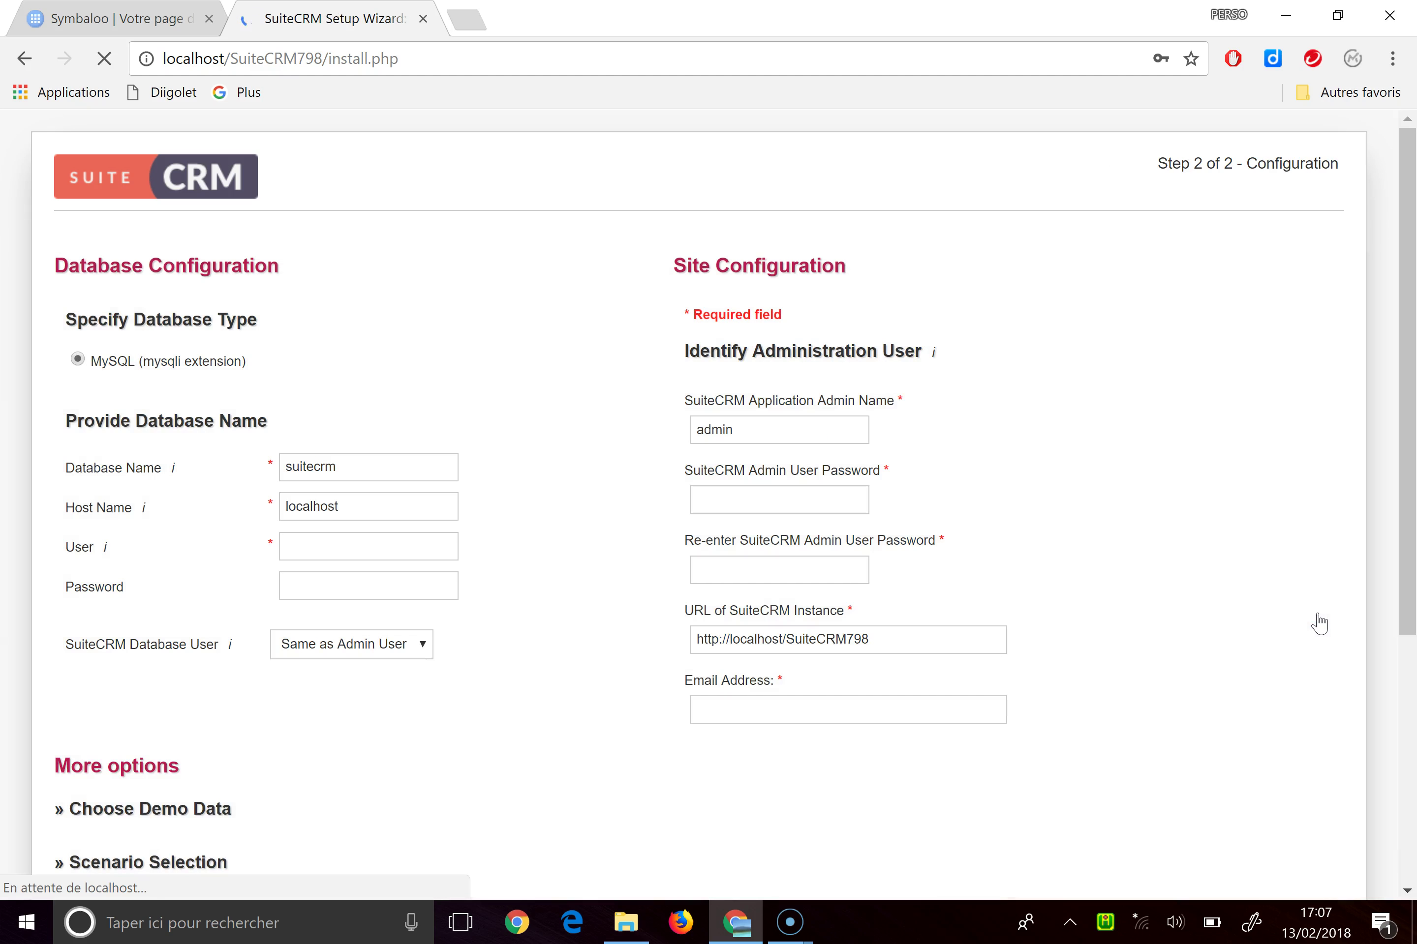
scroll(1121, 516, "down", 2)
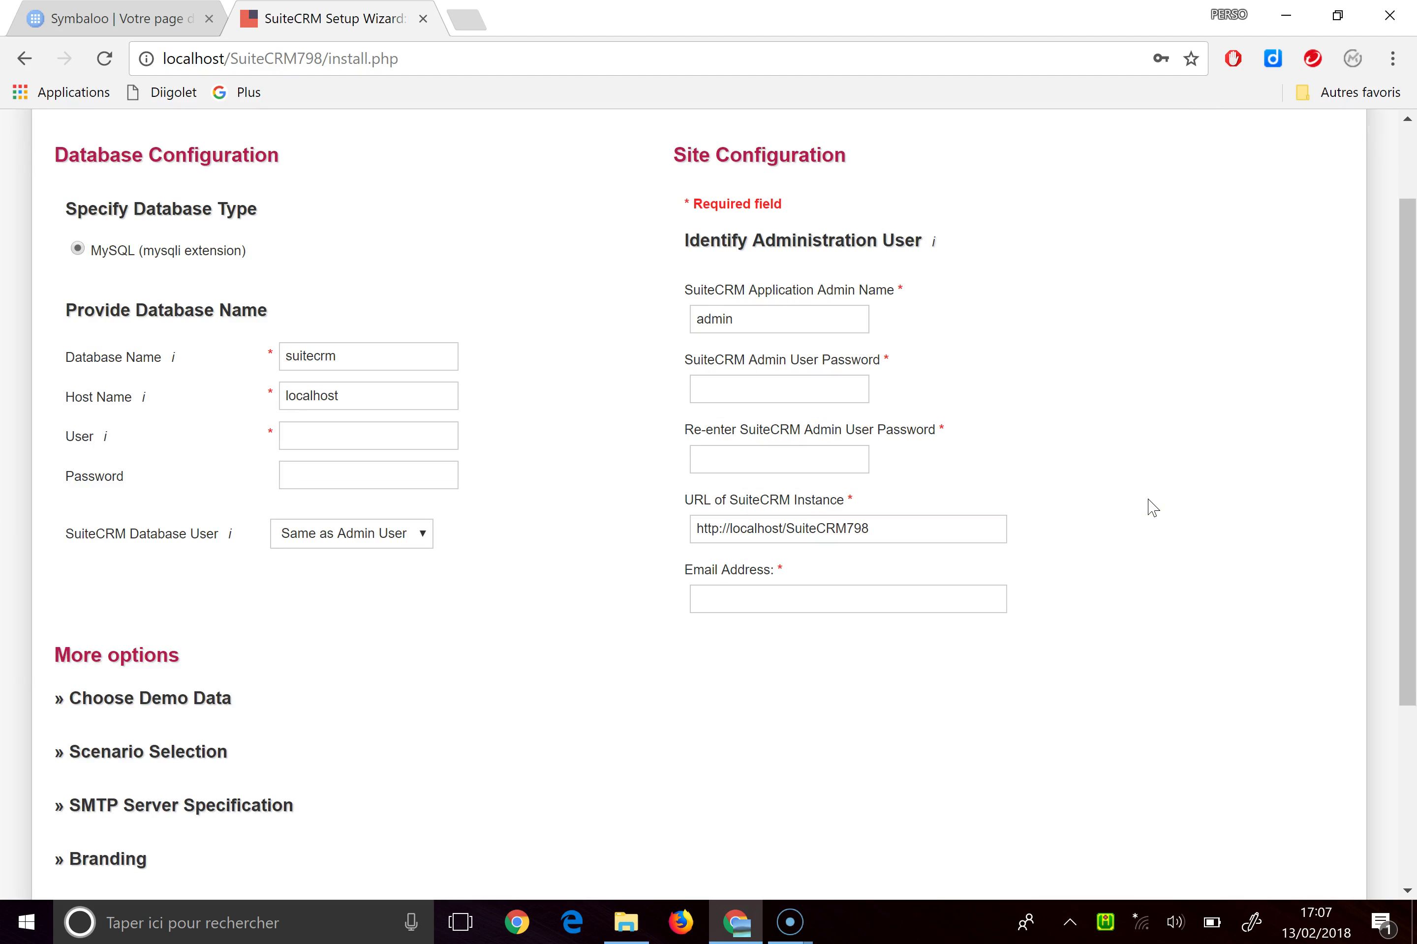
left_click(1105, 924)
Open phpMyAdmin from the WampServer menu and log in as root
left_click(1201, 662)
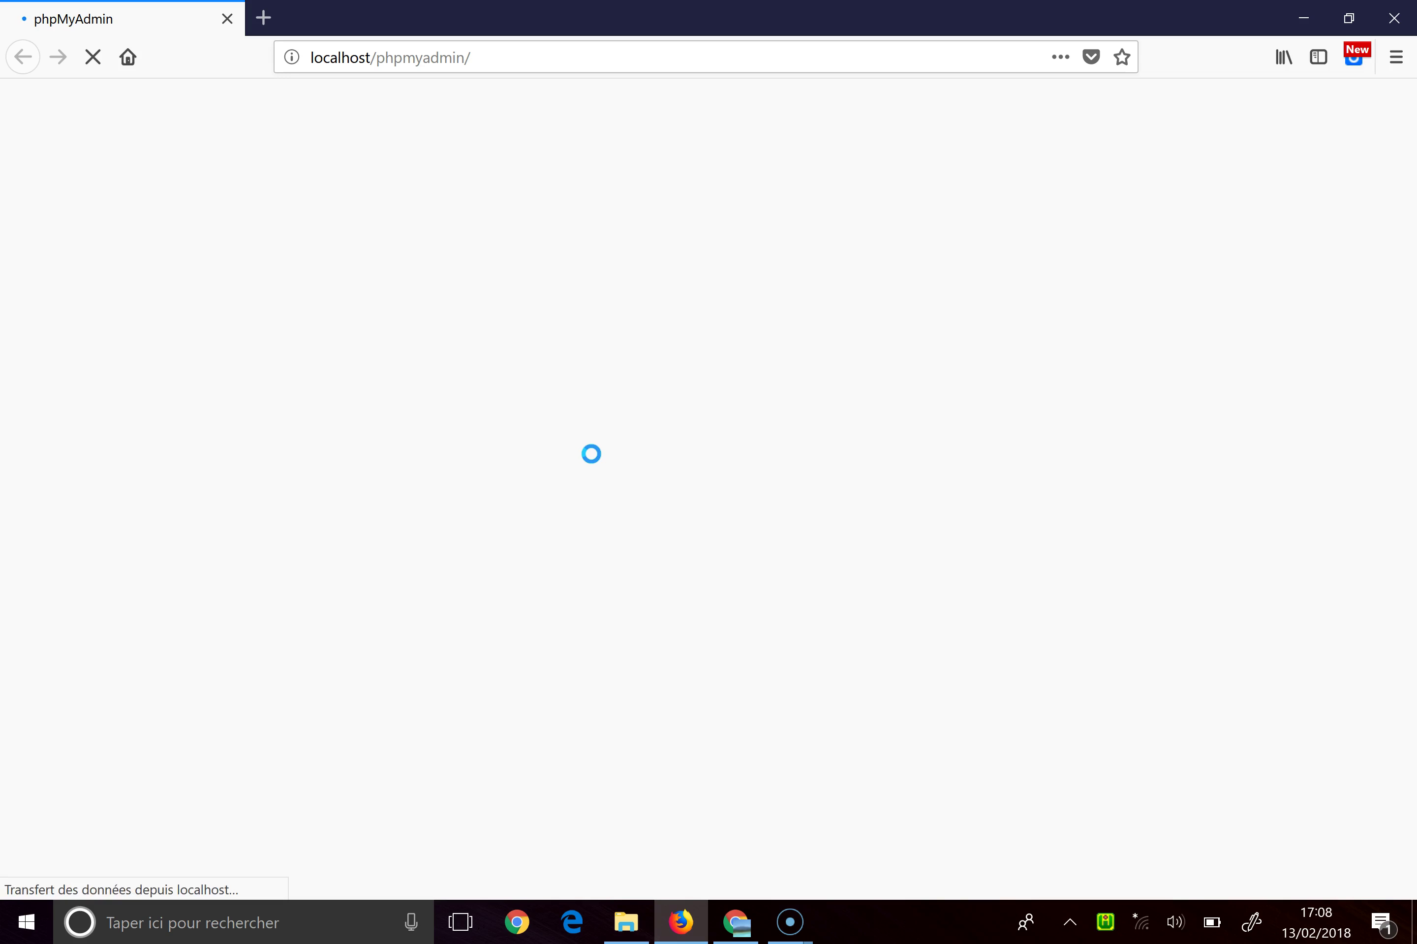
left_click(739, 505)
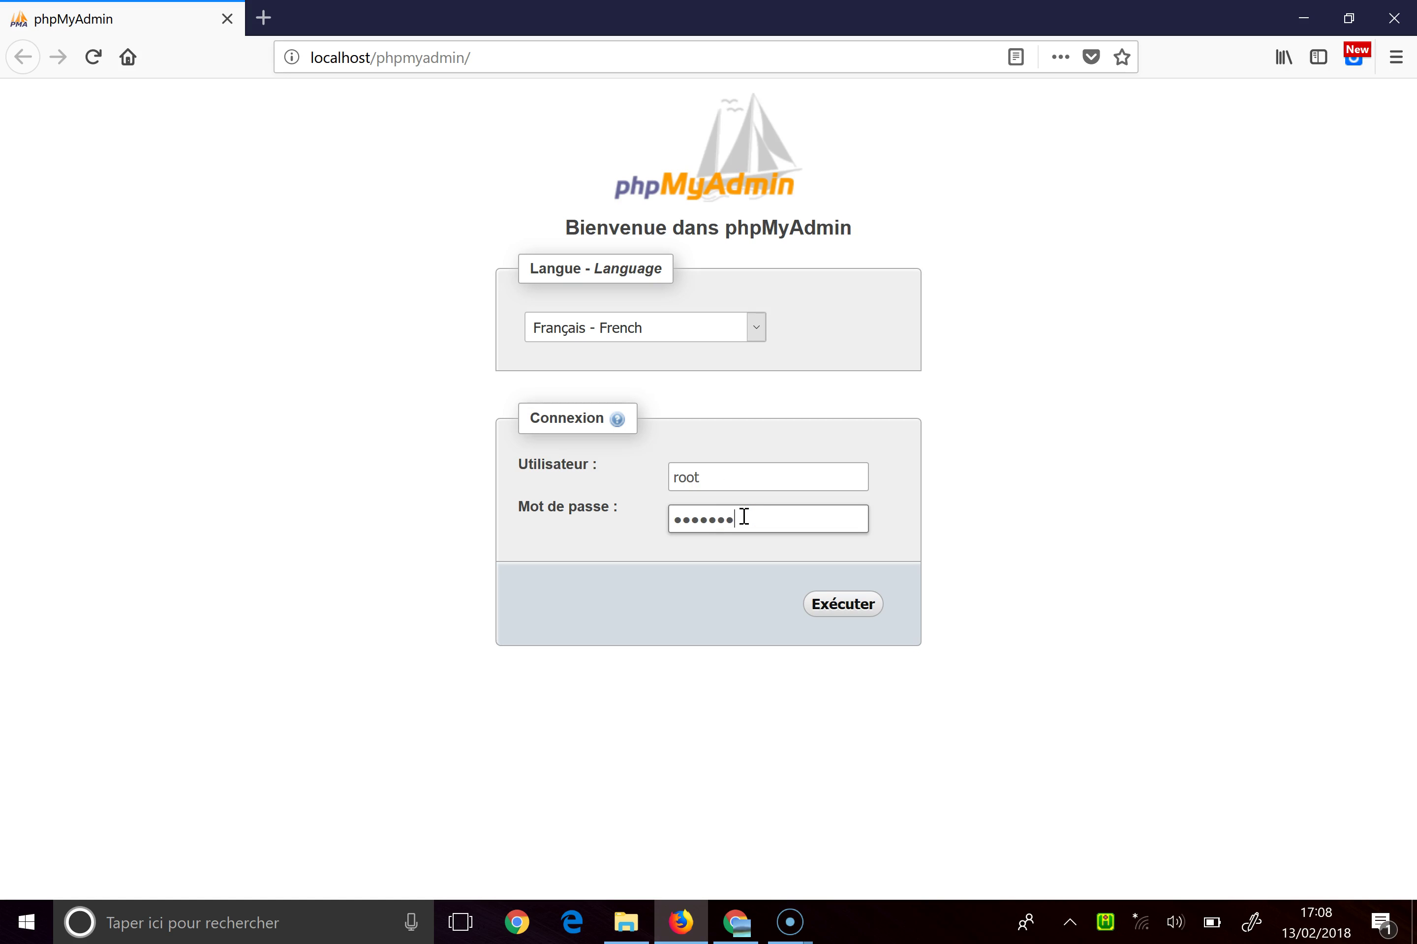
key("Return")
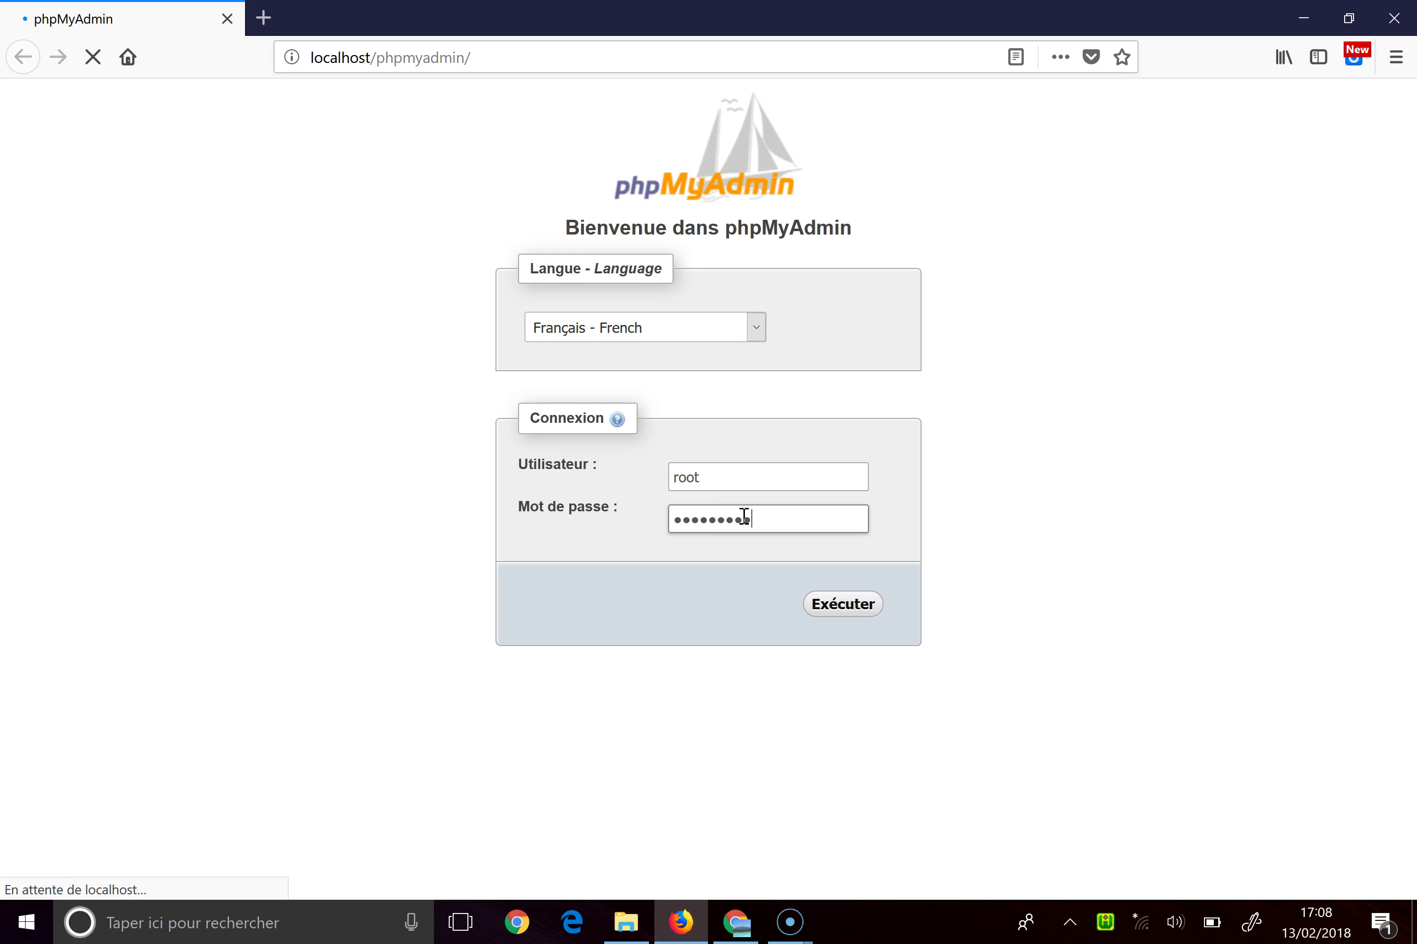
left_click(594, 491)
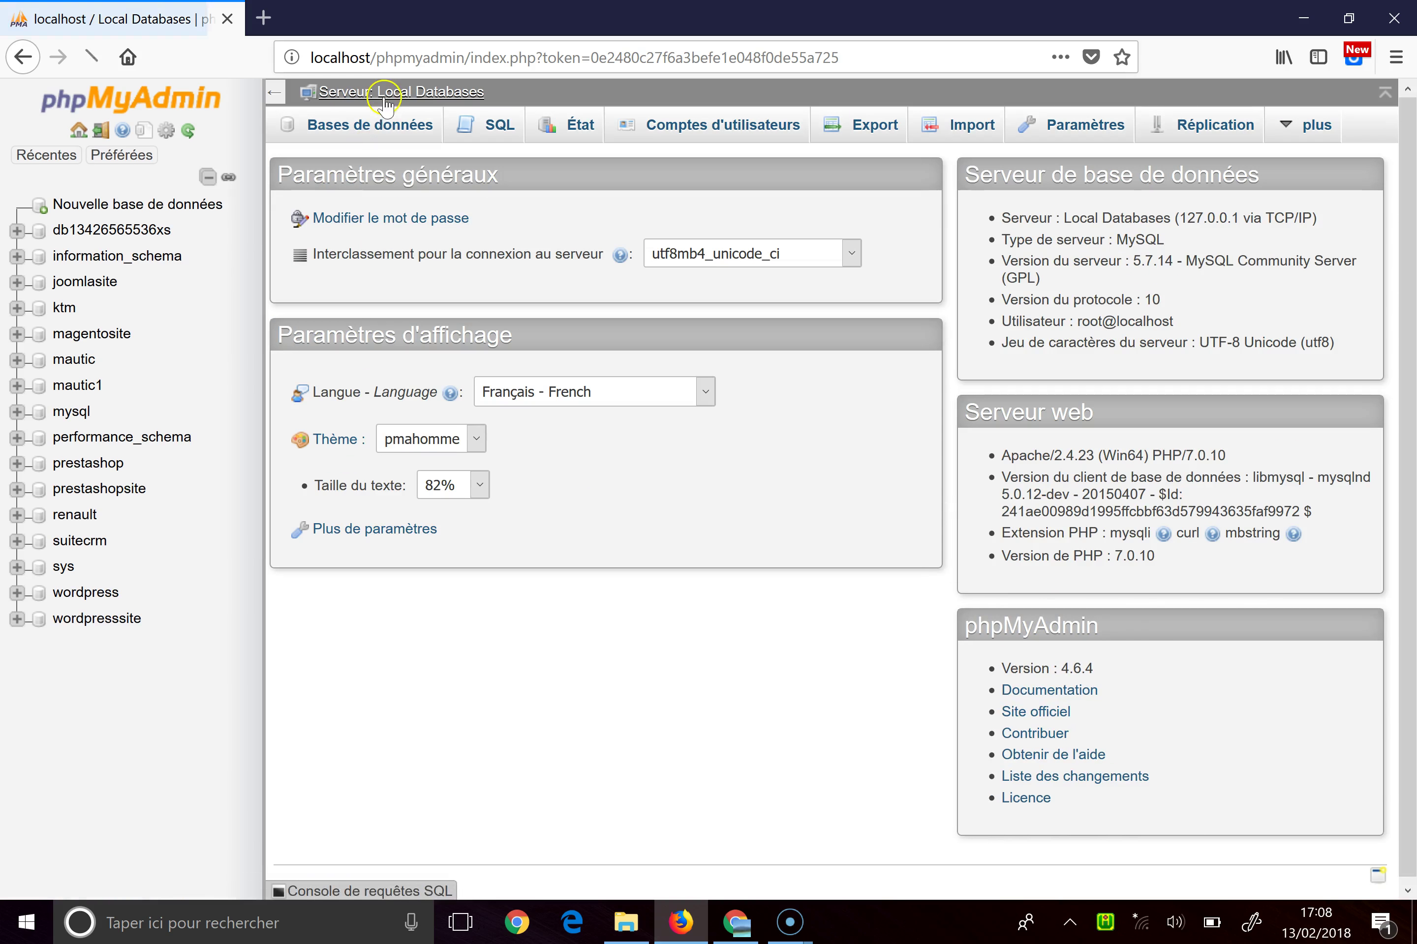
Create an empty database named suitecrm1, then close the browser window
left_click(381, 128)
left_click(403, 278)
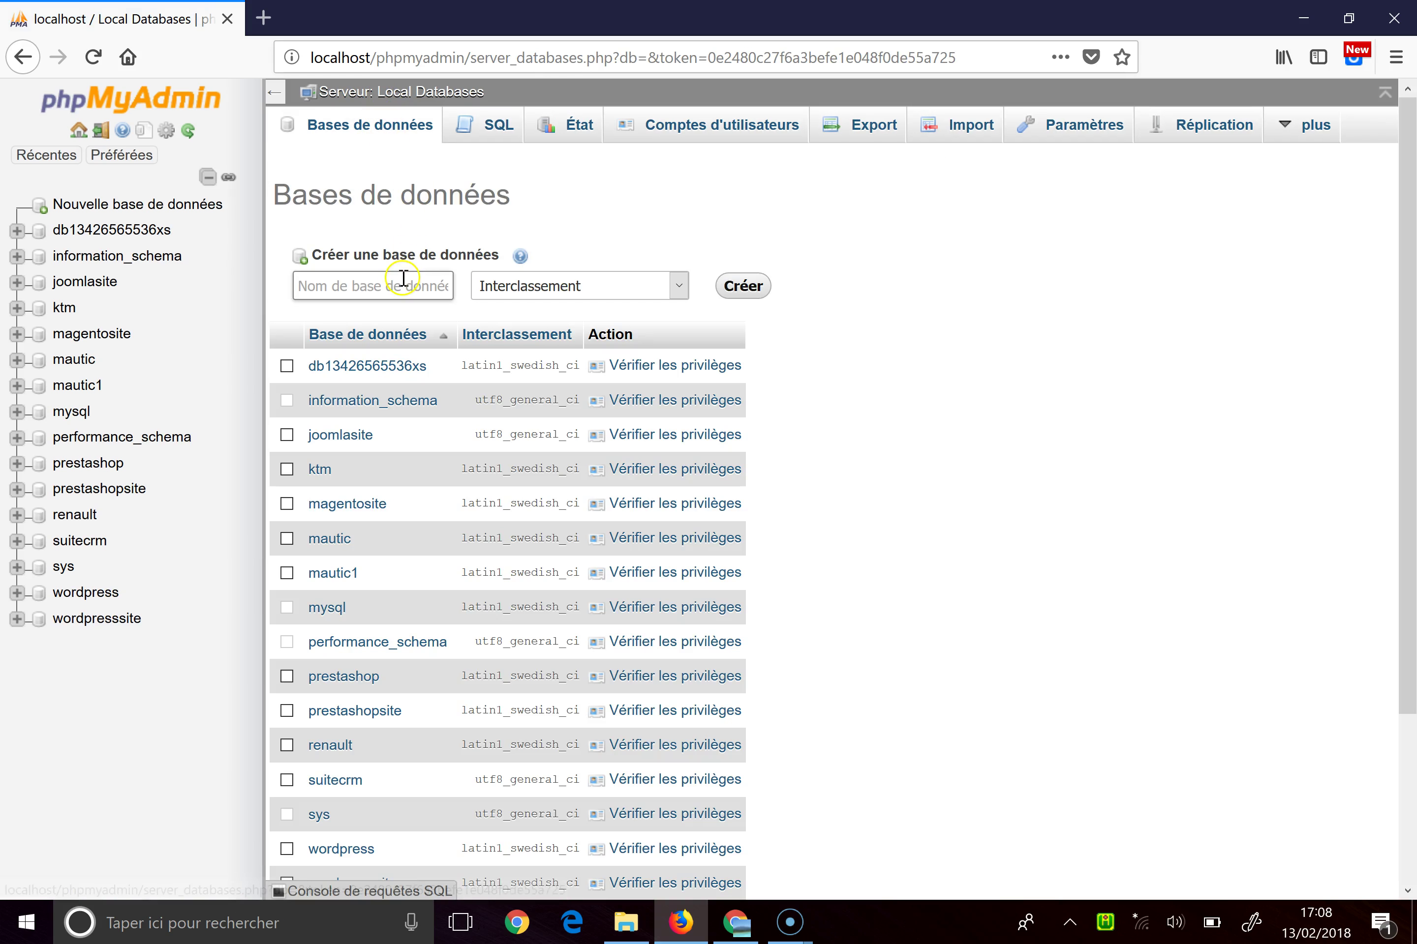
type("su")
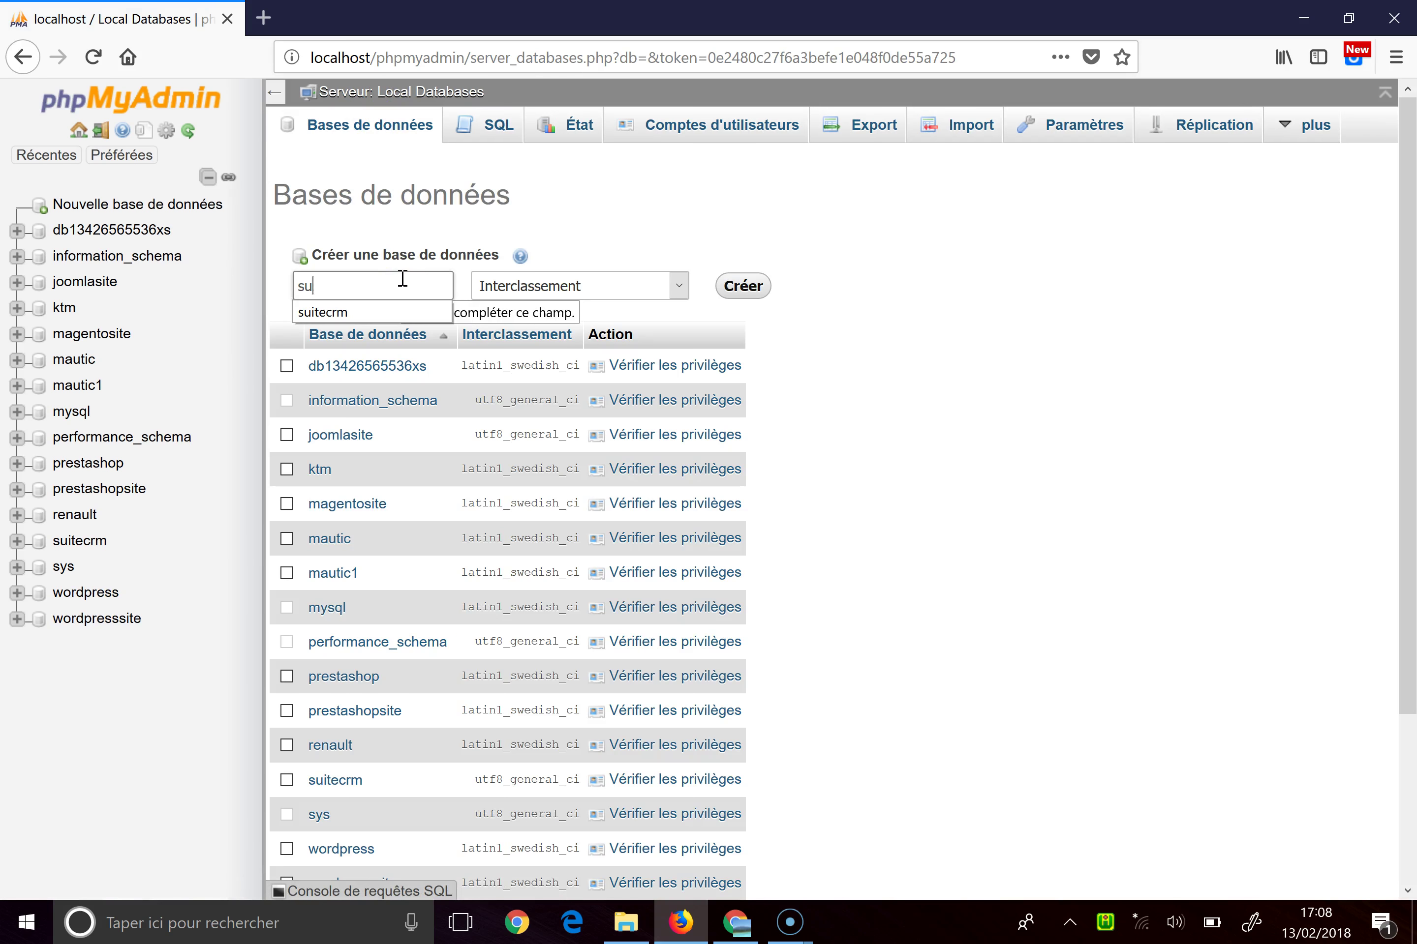
type("itecrm1")
left_click(744, 284)
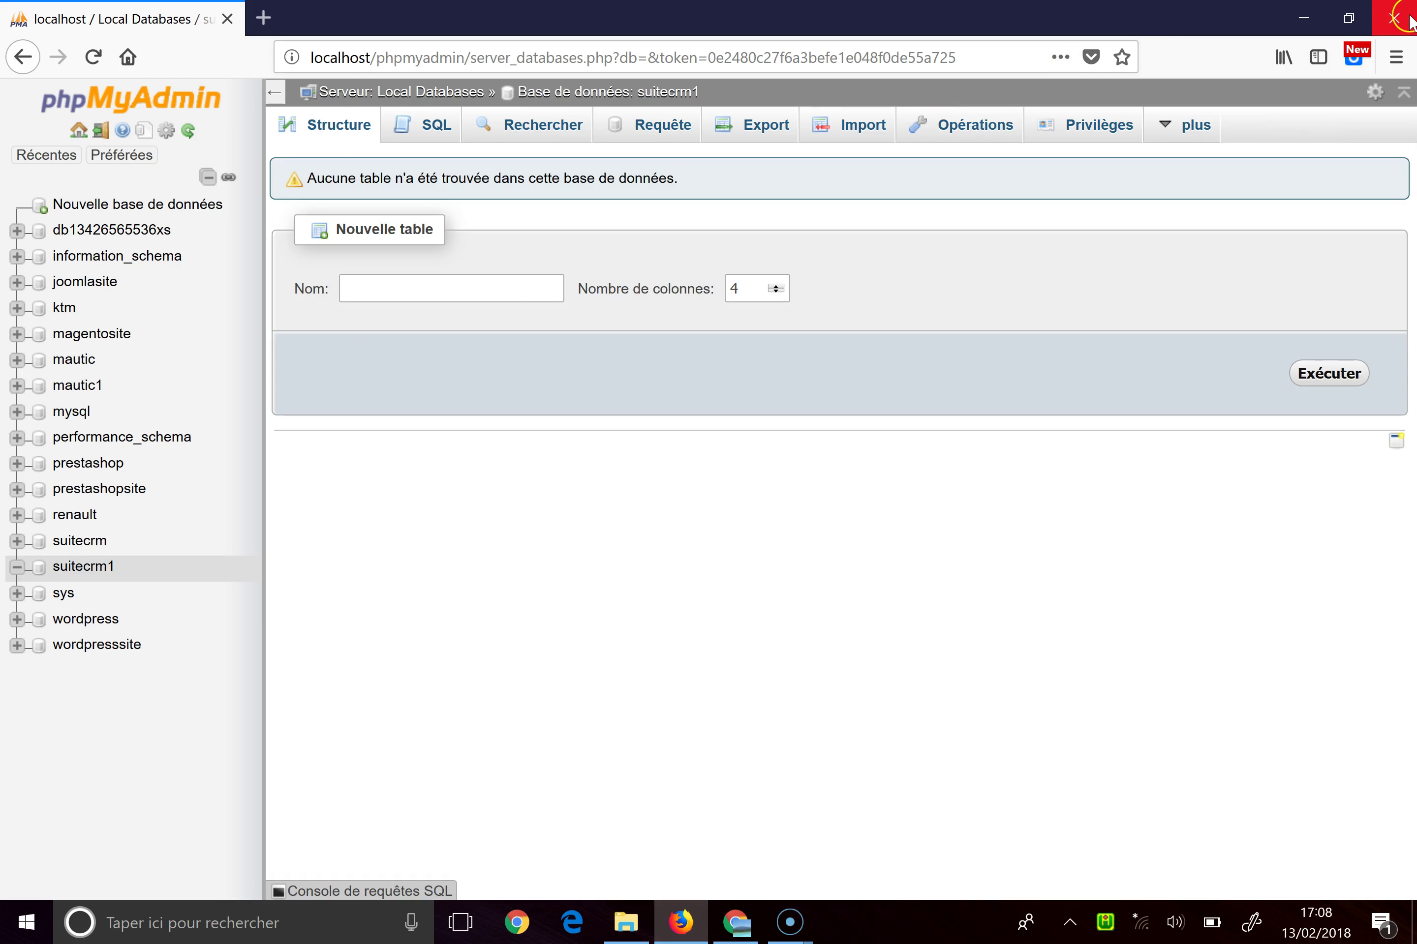
left_click(1394, 18)
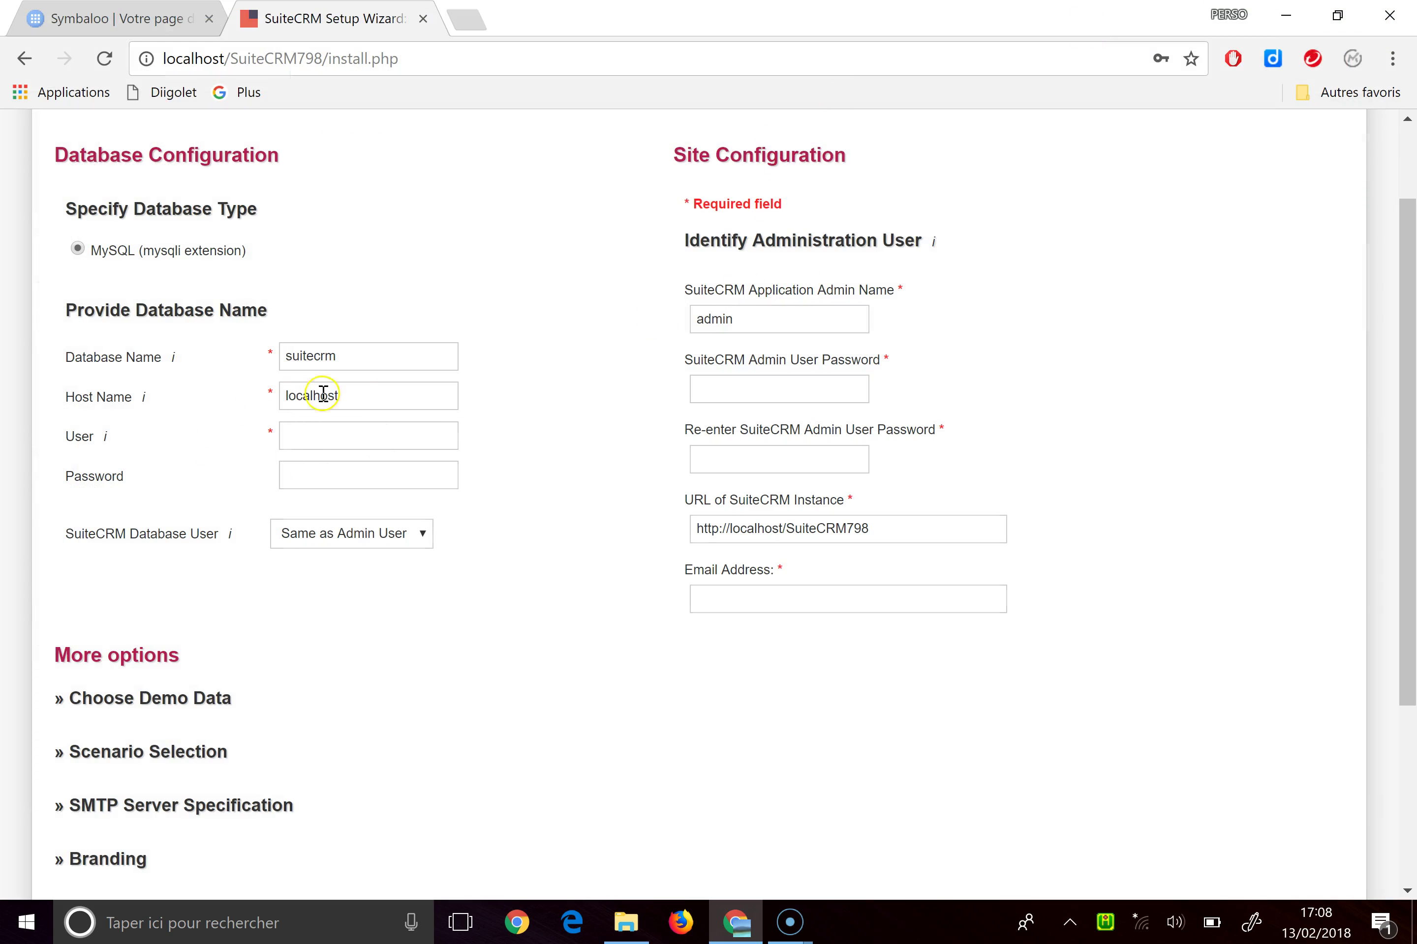
Set database name suitecrm1, database user root, and enter the database password
left_click(375, 364)
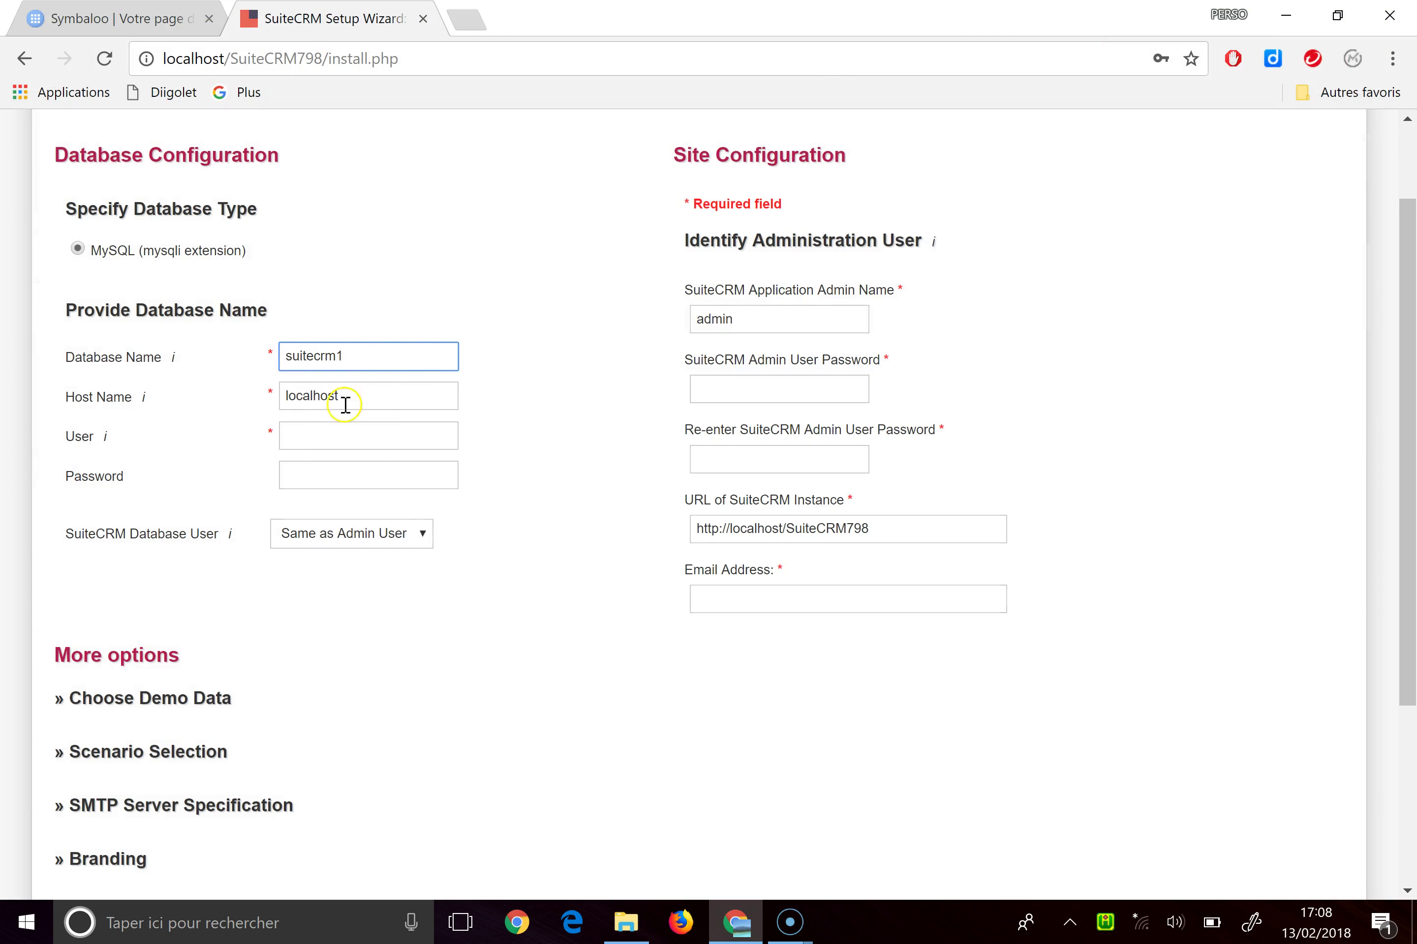
left_click(356, 426)
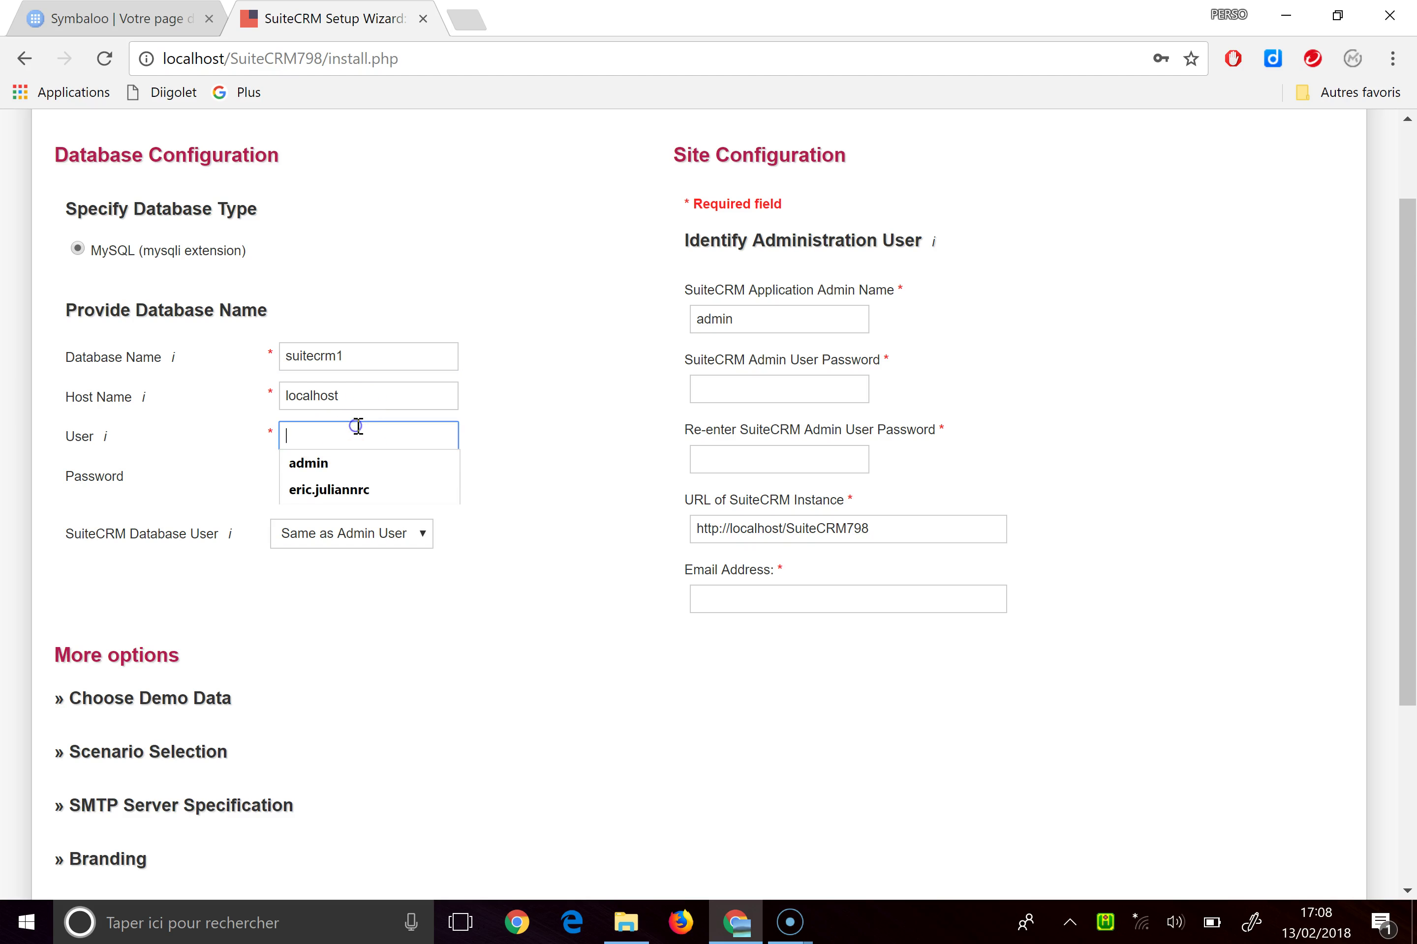
type("root")
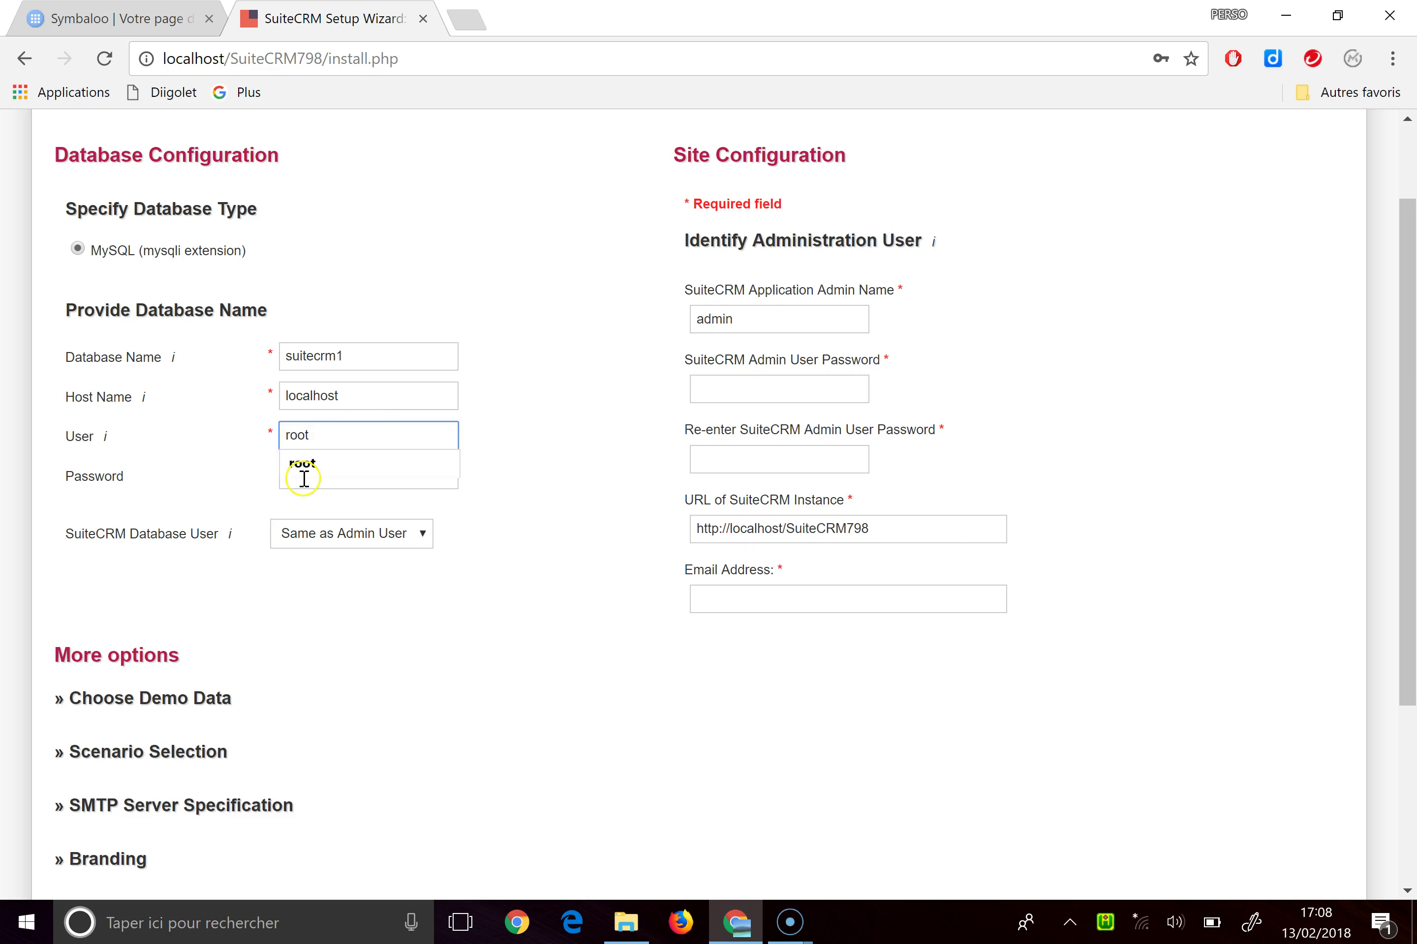
left_click(304, 477)
type("roo")
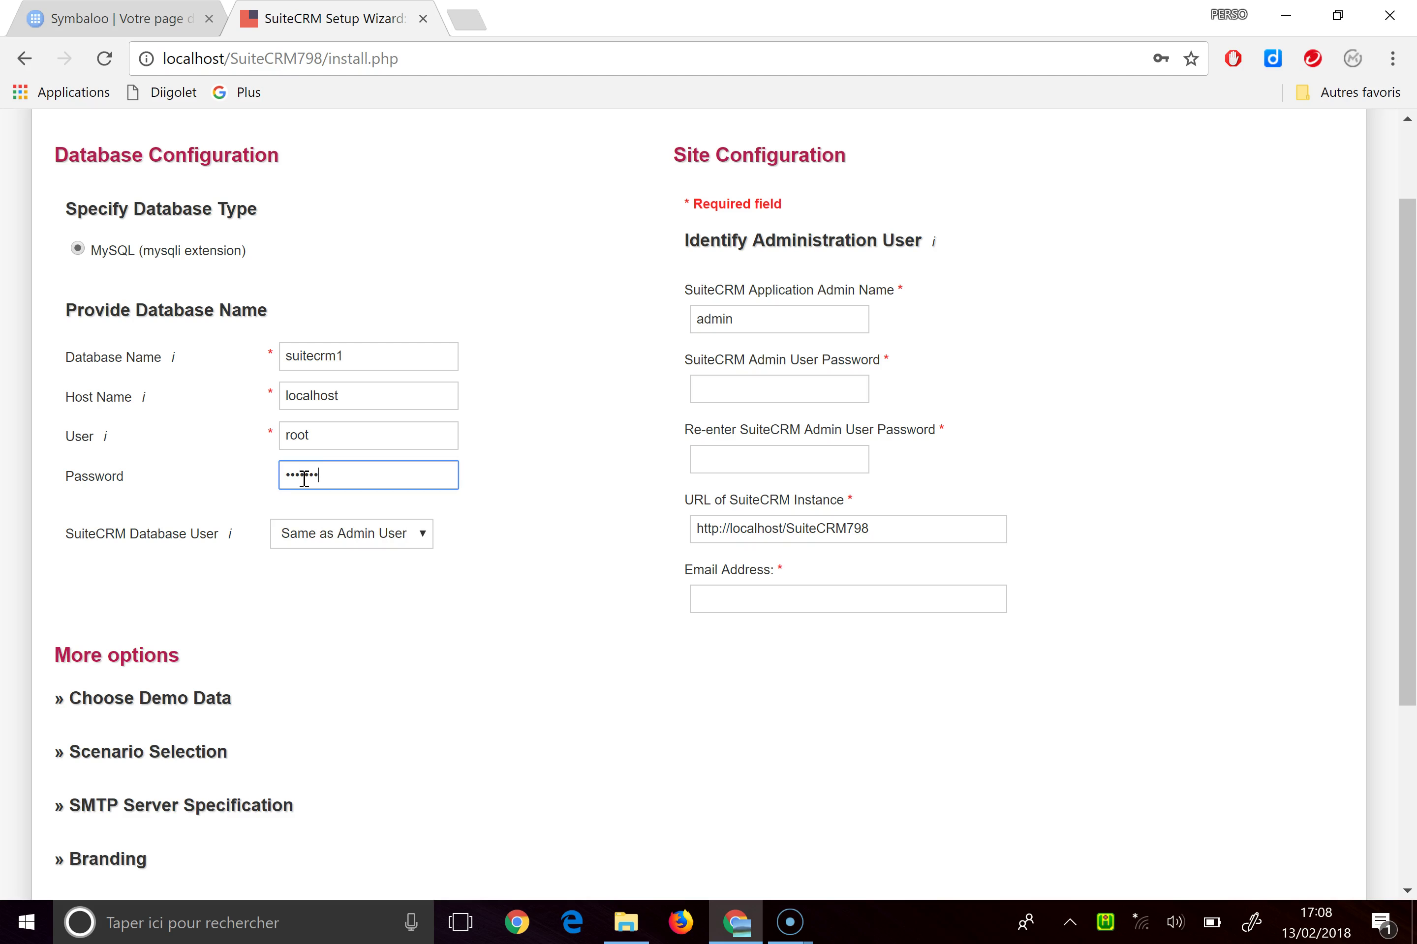
left_click(399, 603)
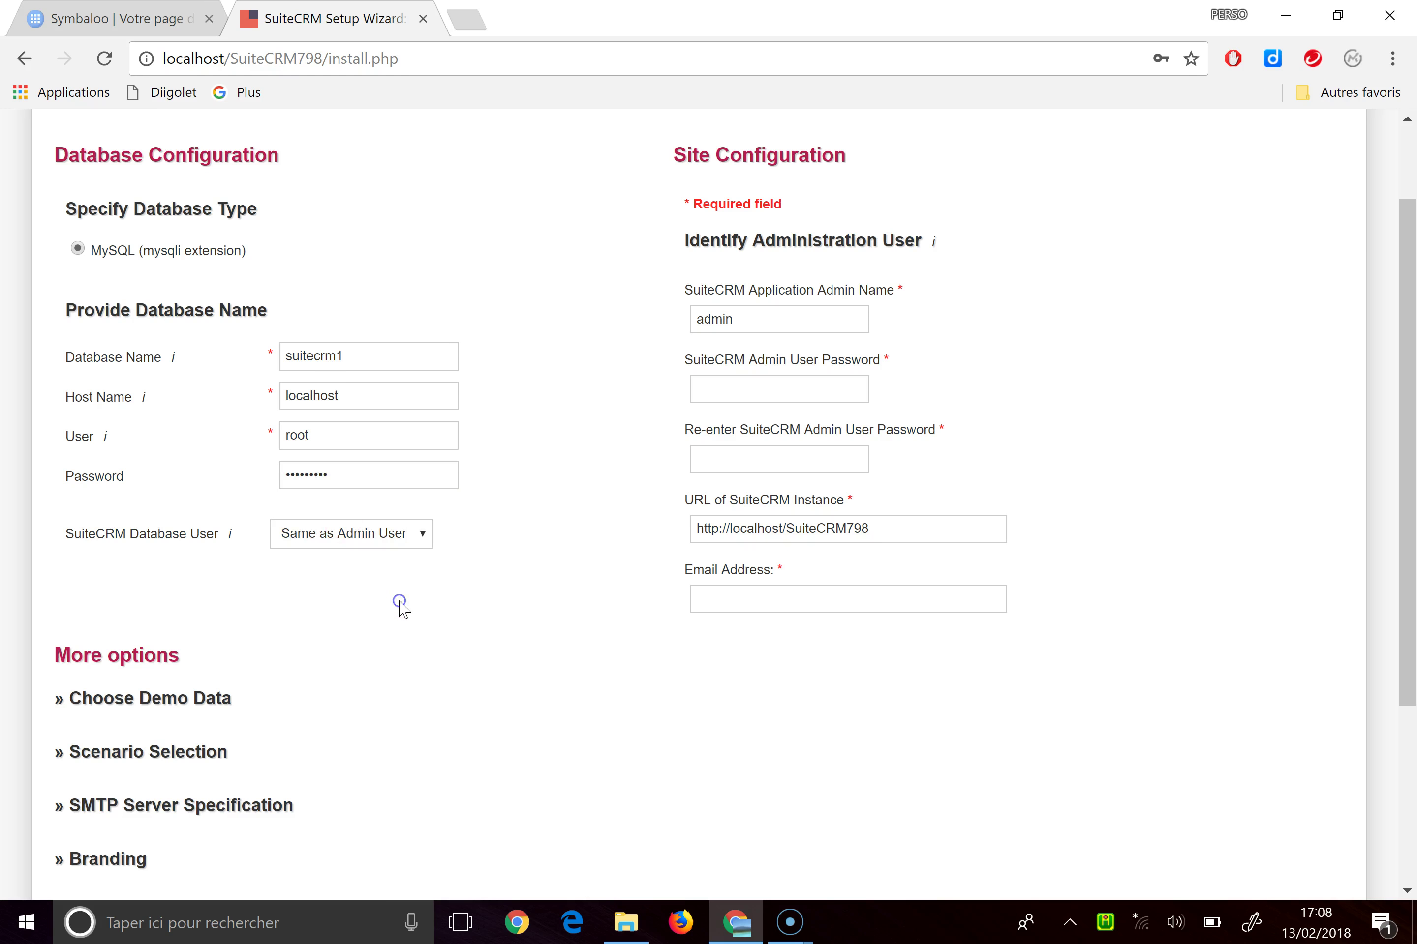
Enter the admin user password and confirm it in the second field
left_click(768, 317)
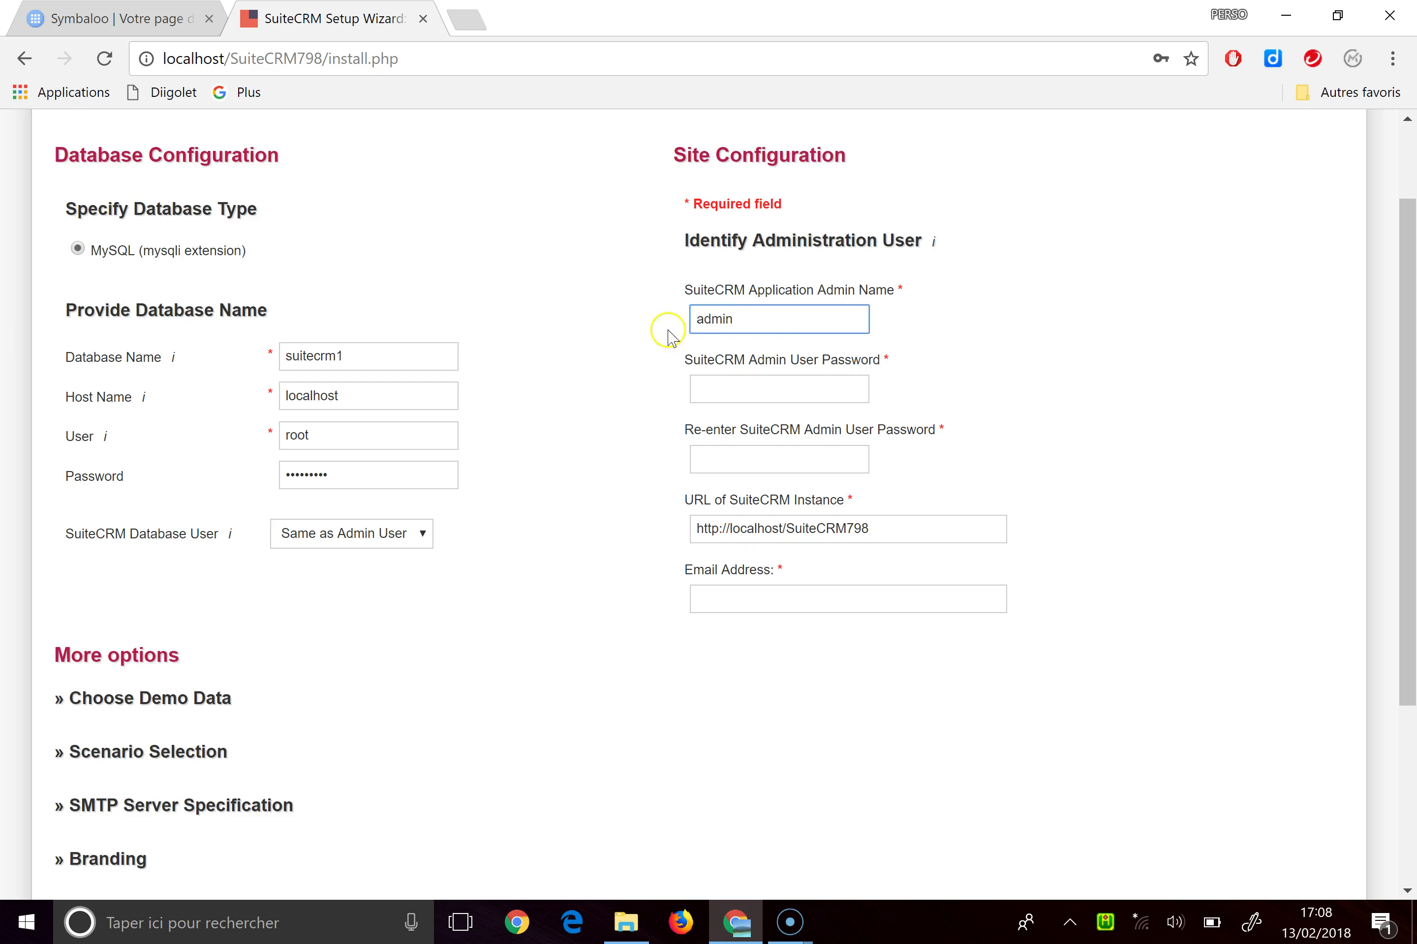
left_click(726, 396)
type("a")
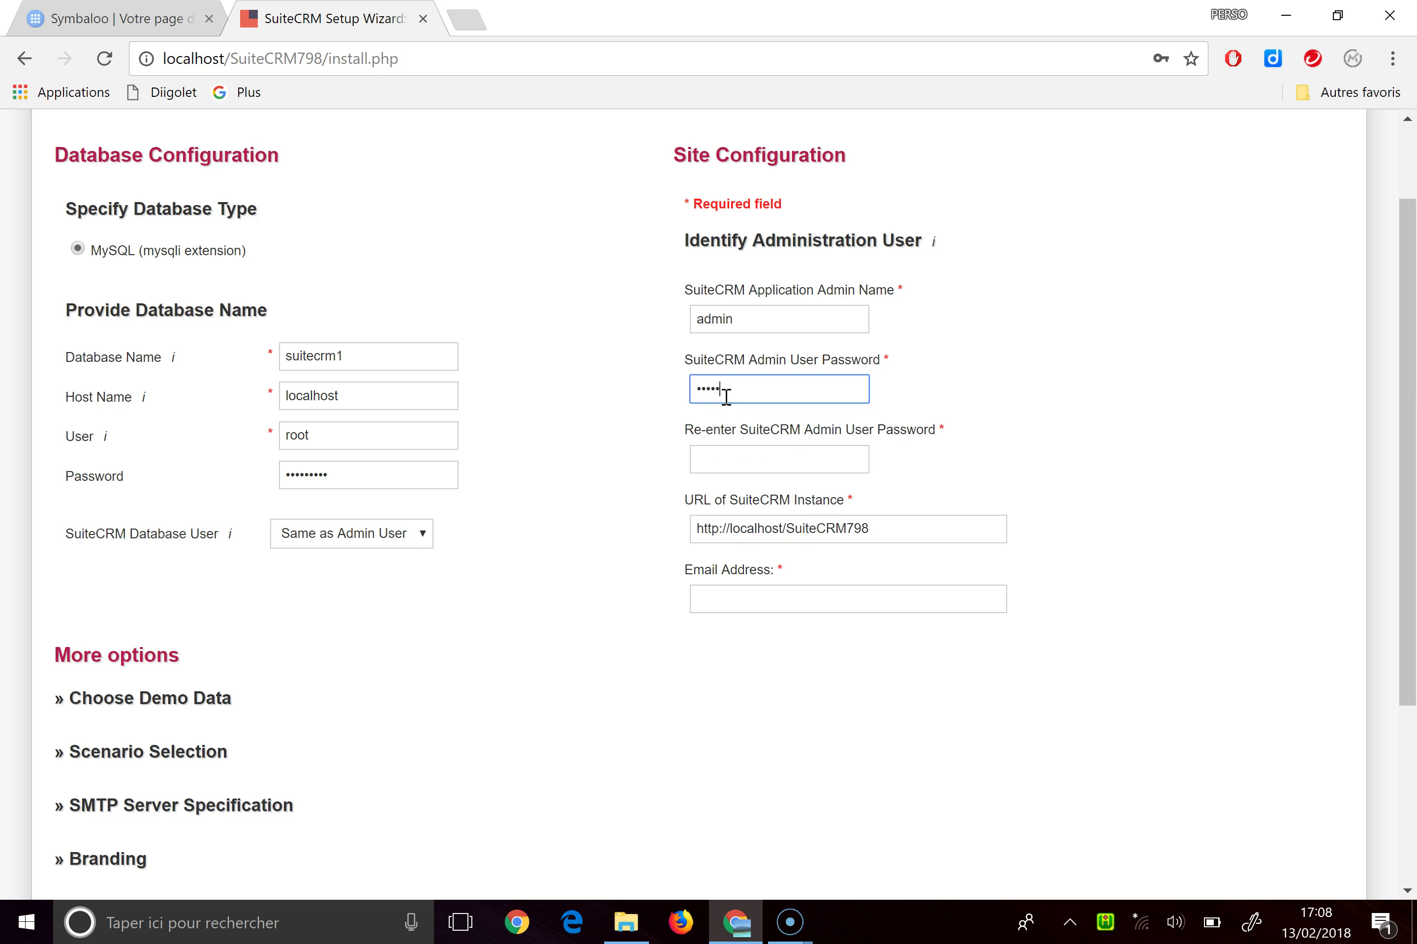
key("Tab")
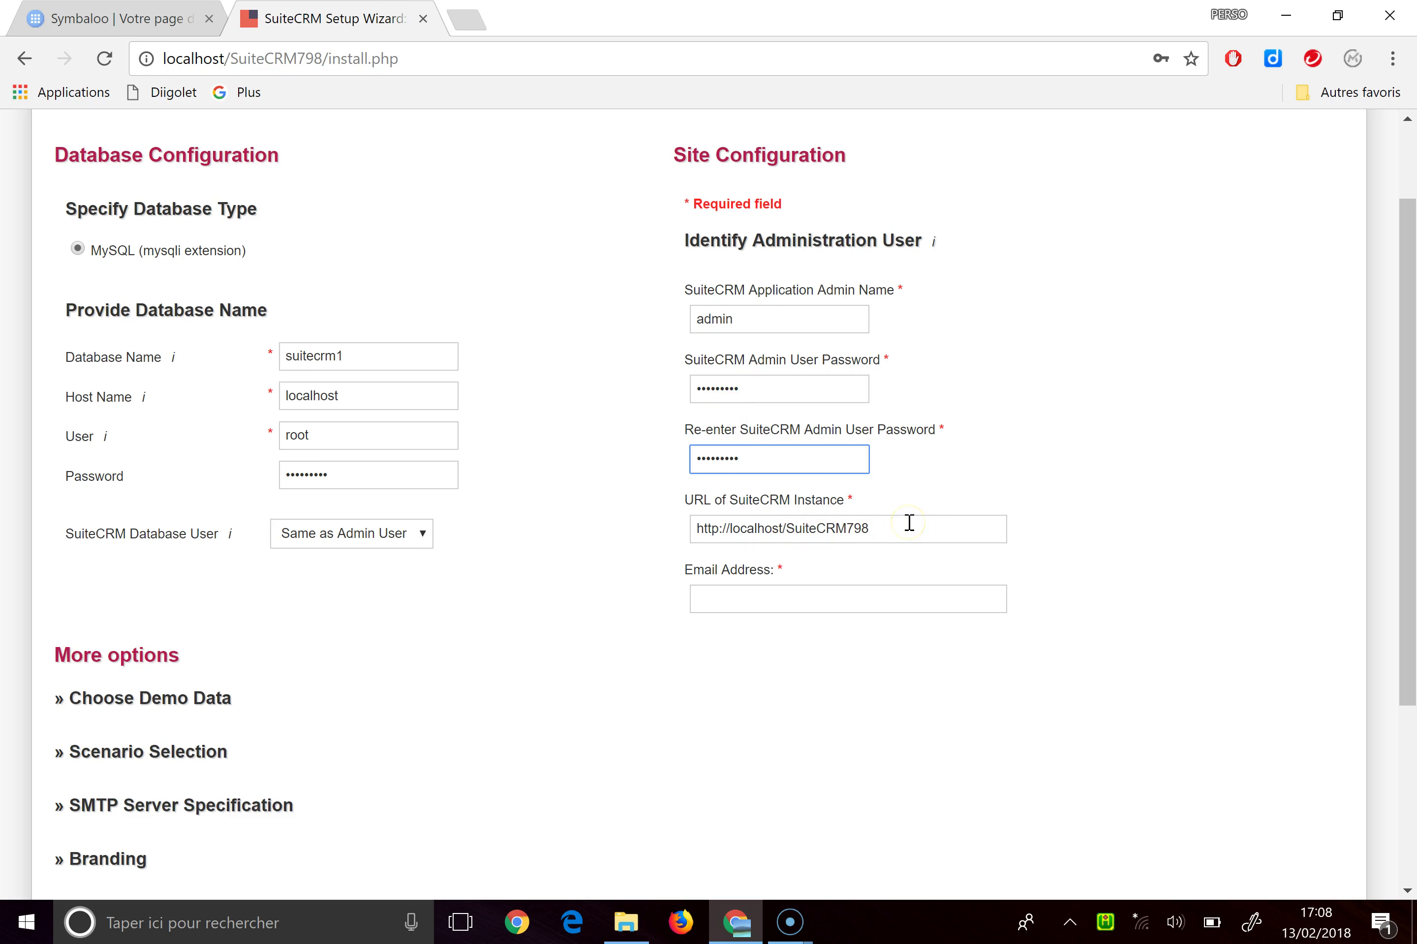
Fill in the admin e-mail address, correcting the autocompleted suggestion
left_click(817, 599)
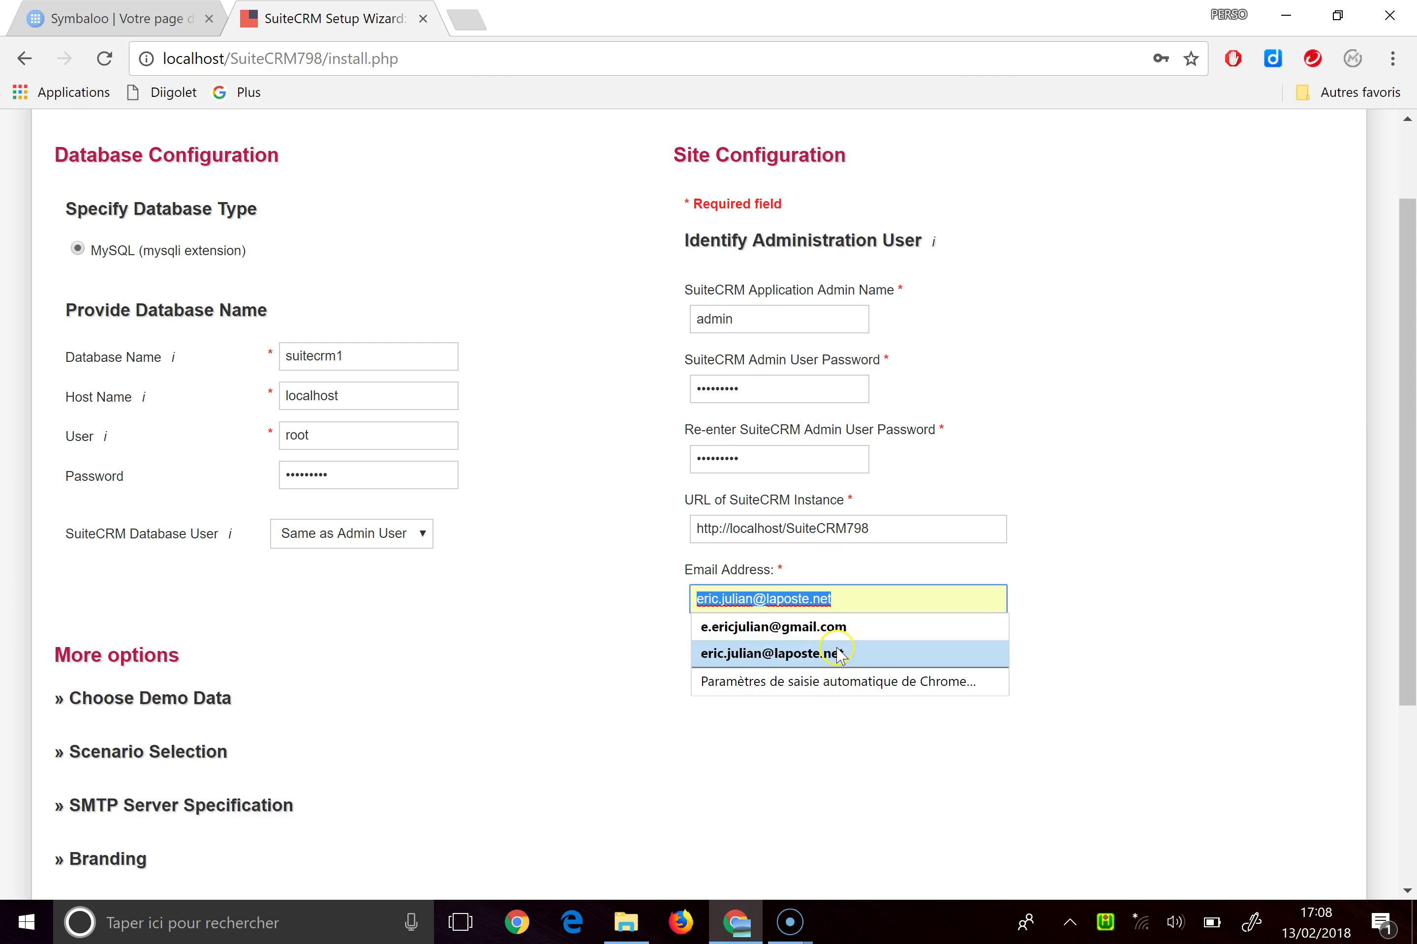
left_click(833, 634)
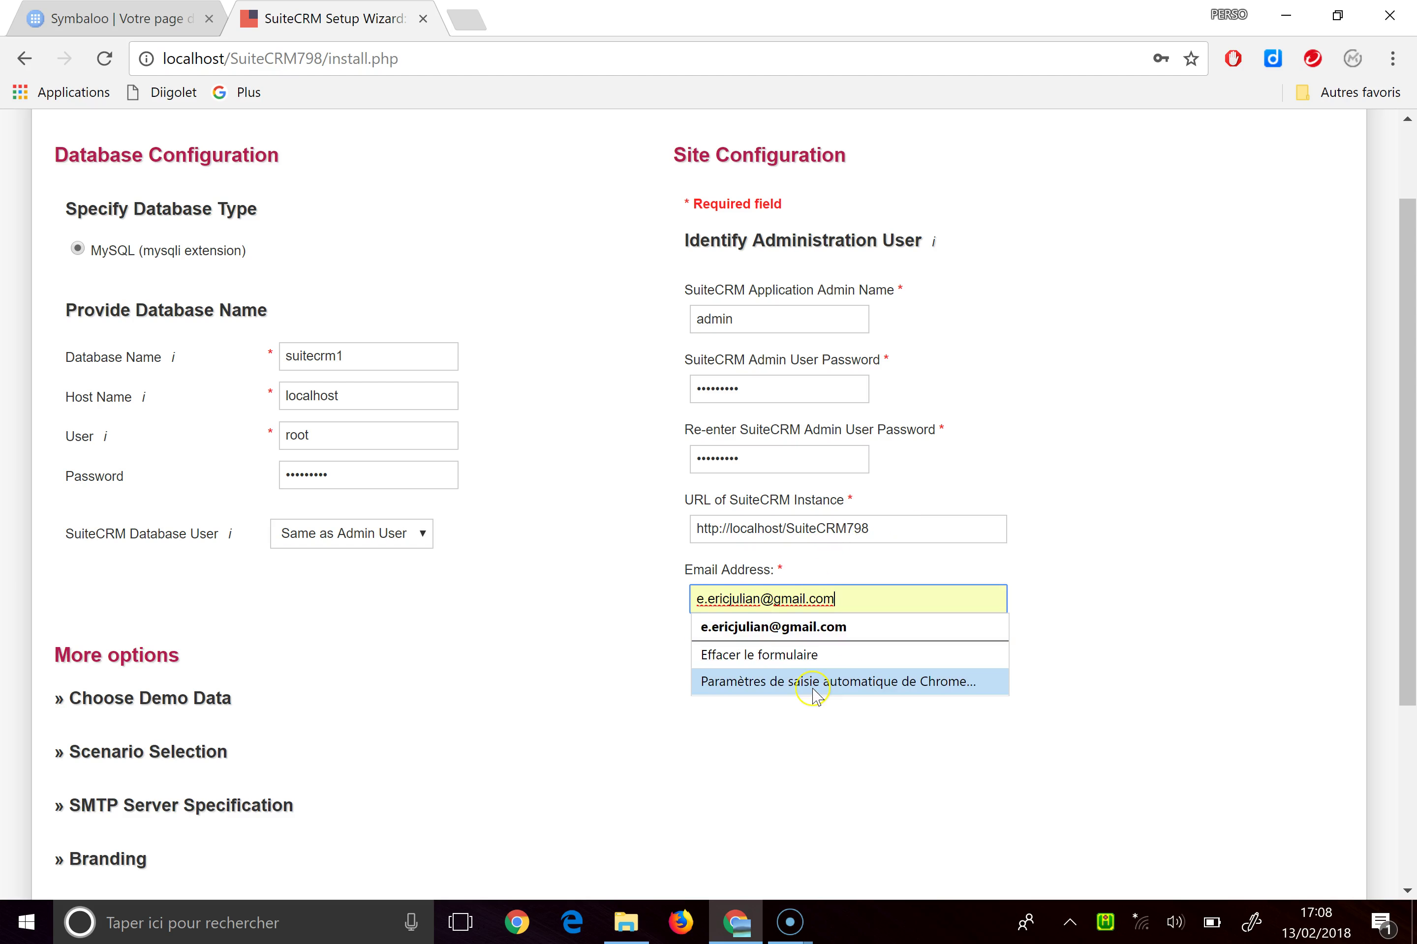
left_click(764, 600)
key("BackSpace")
key("BackSpace")
key("BackSpace")
key("BackSpace")
key("BackSpace")
key("BackSpace")
key("BackSpace")
key("BackSpace")
key("BackSpace")
key("BackSpace")
key("BackSpace")
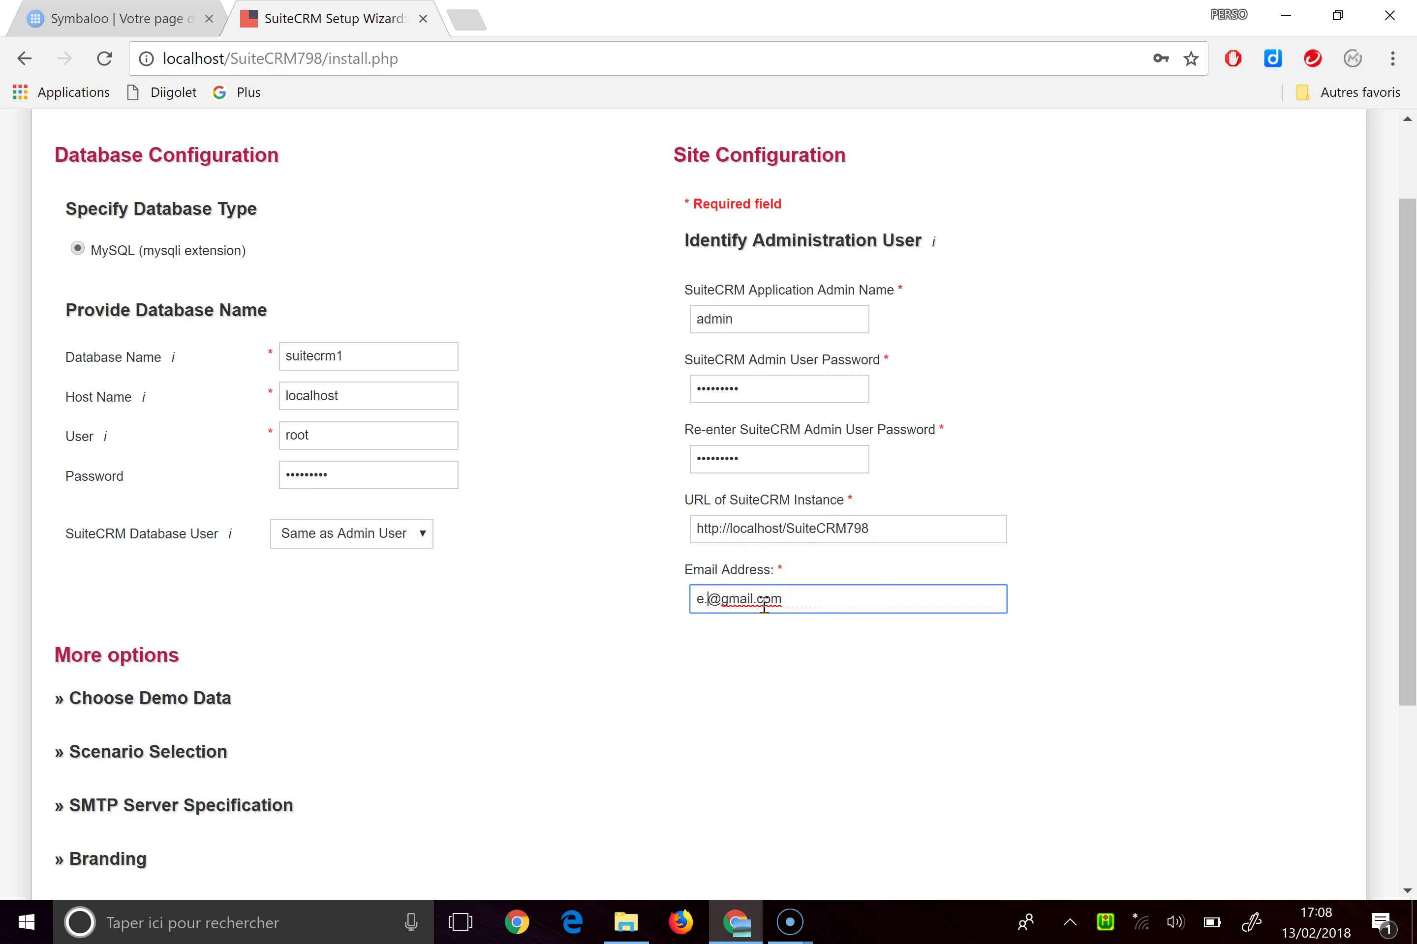
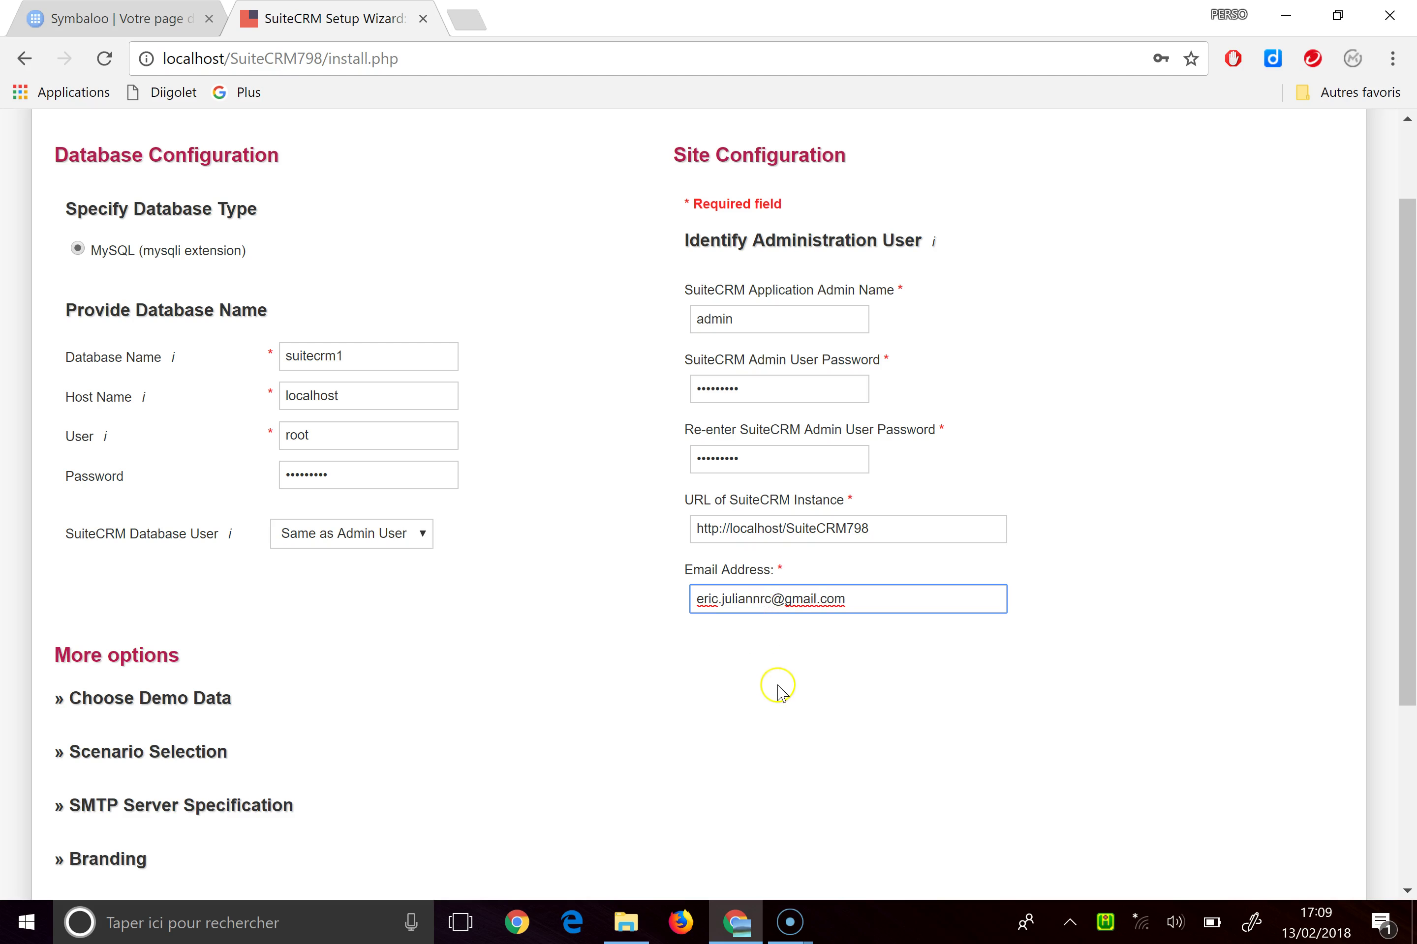
left_click(719, 692)
scroll(719, 695, "down", 1)
scroll(719, 691, "down", 3)
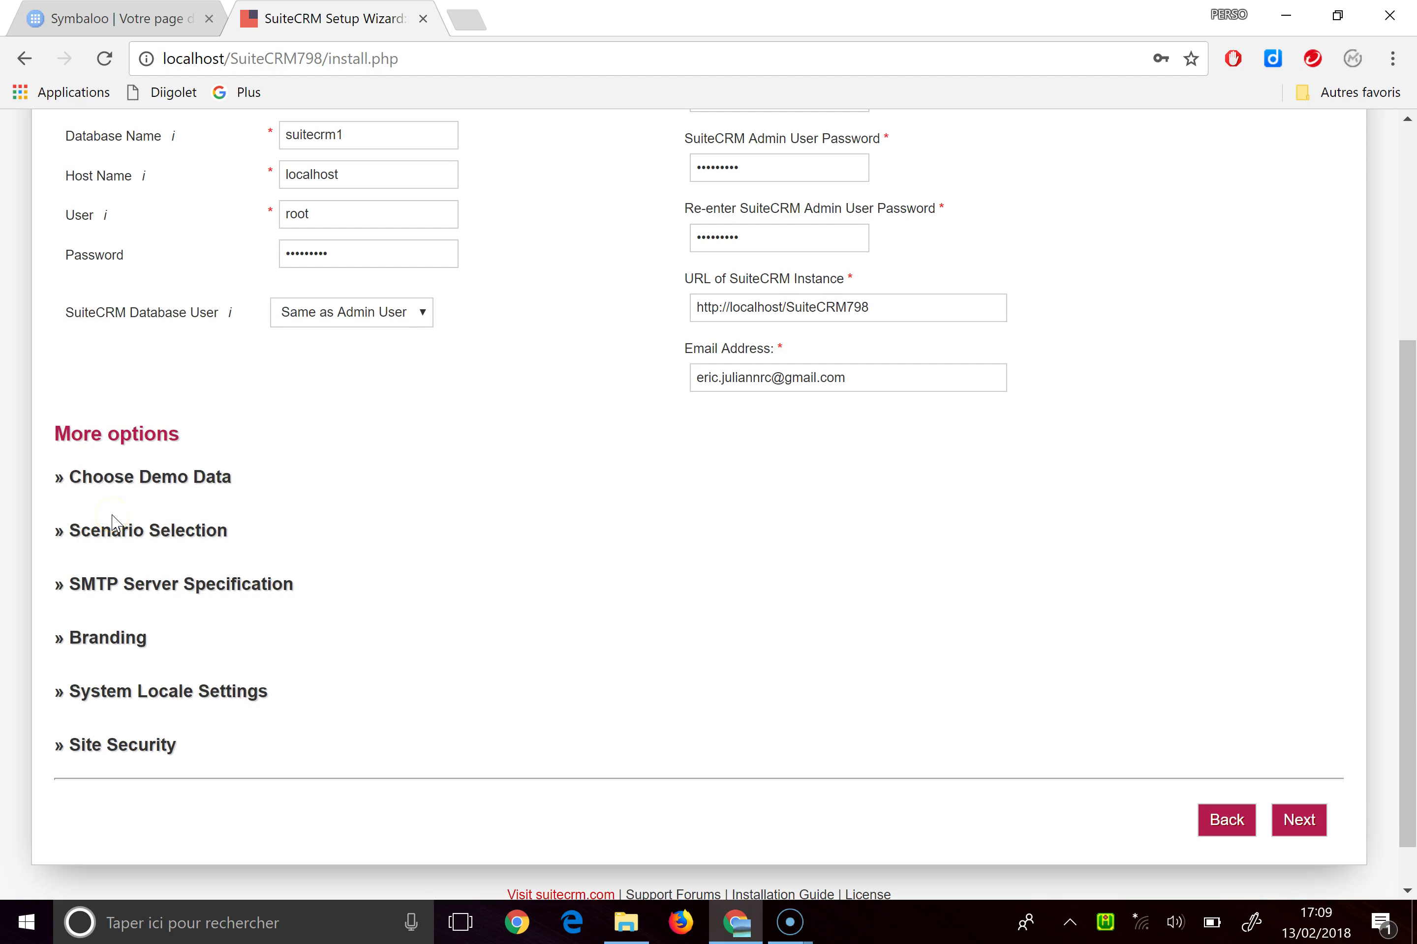
Review the demo data and SMTP options, then submit the configuration to start installing
left_click(61, 478)
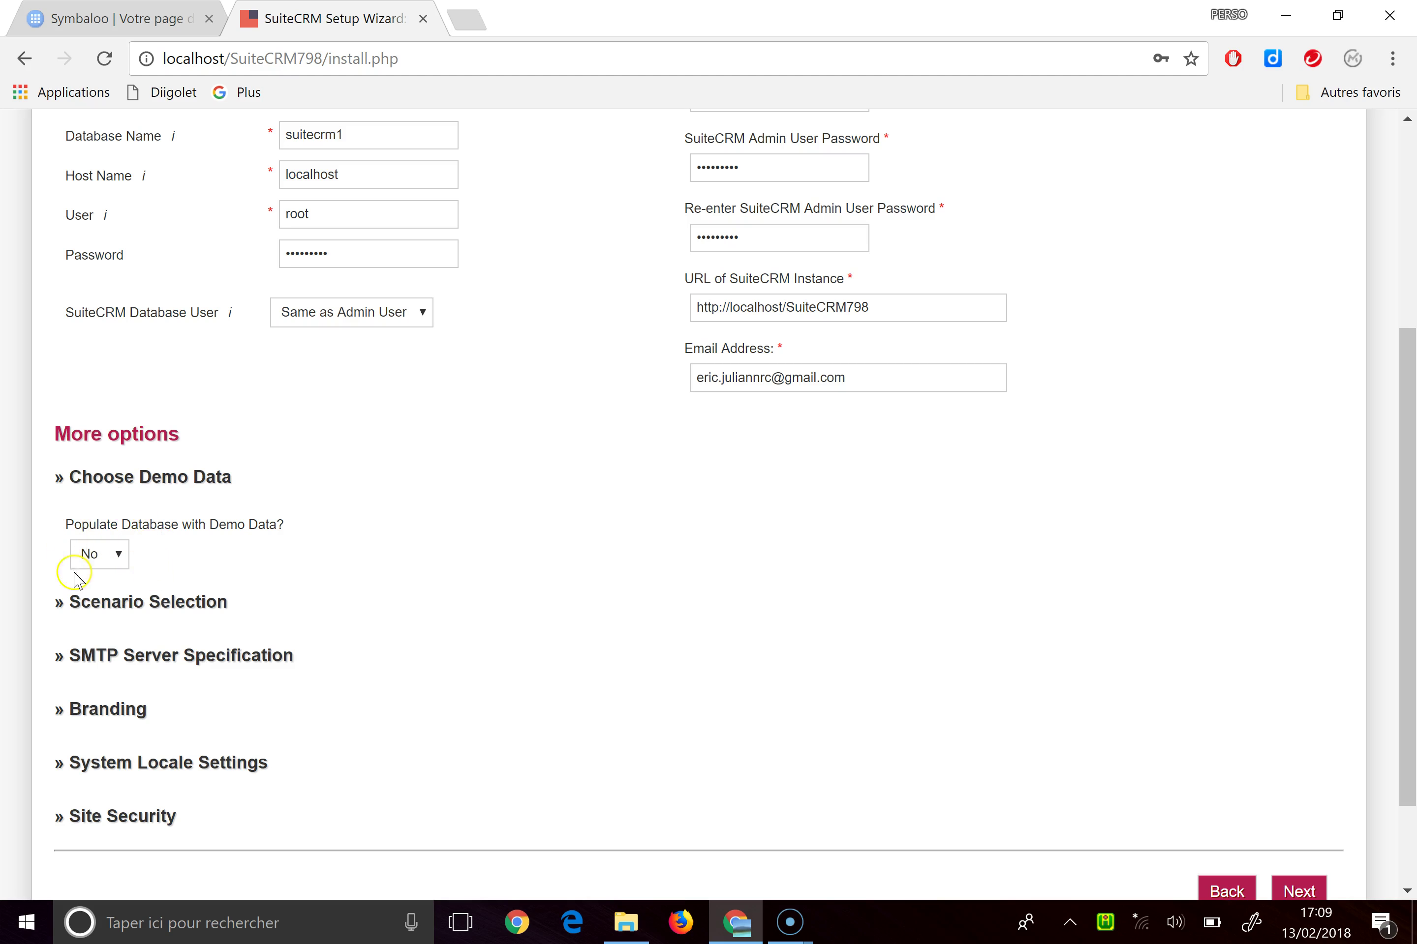
left_click(69, 480)
left_click(67, 482)
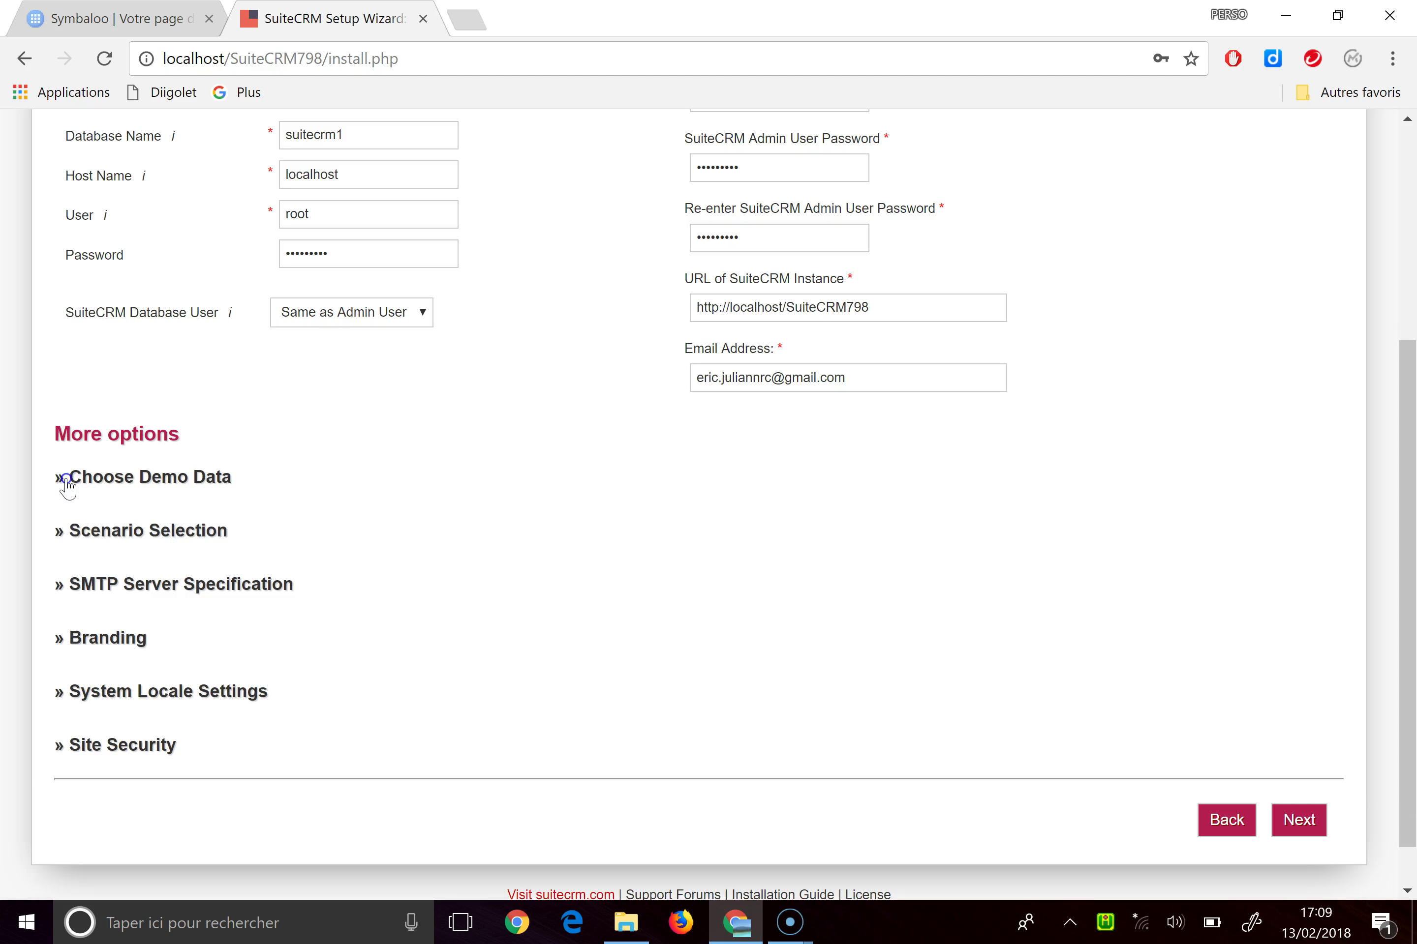
left_click(56, 590)
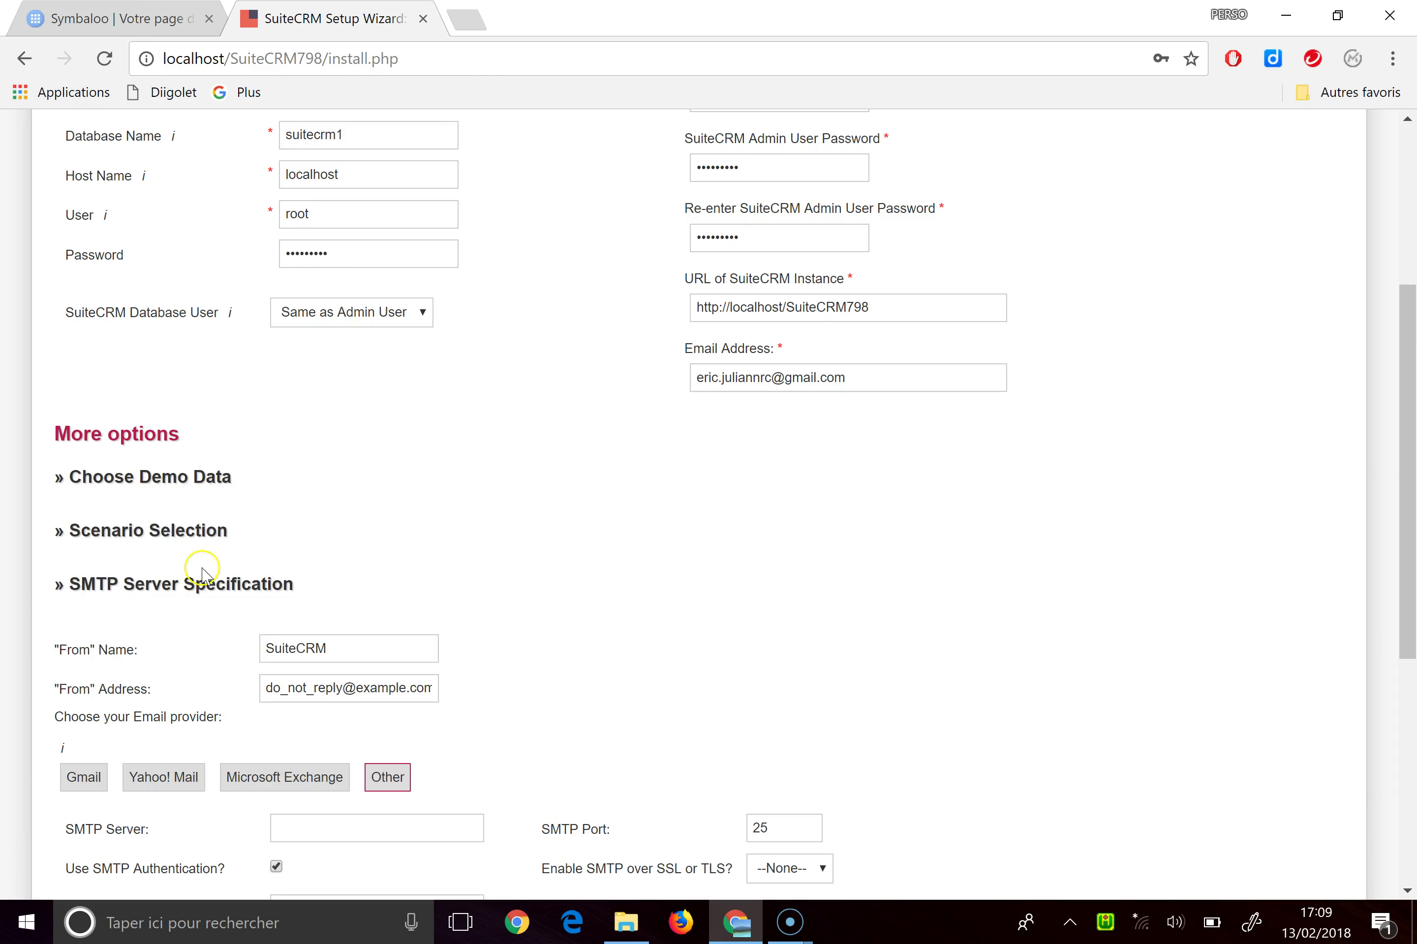
scroll(636, 547, "down", 3)
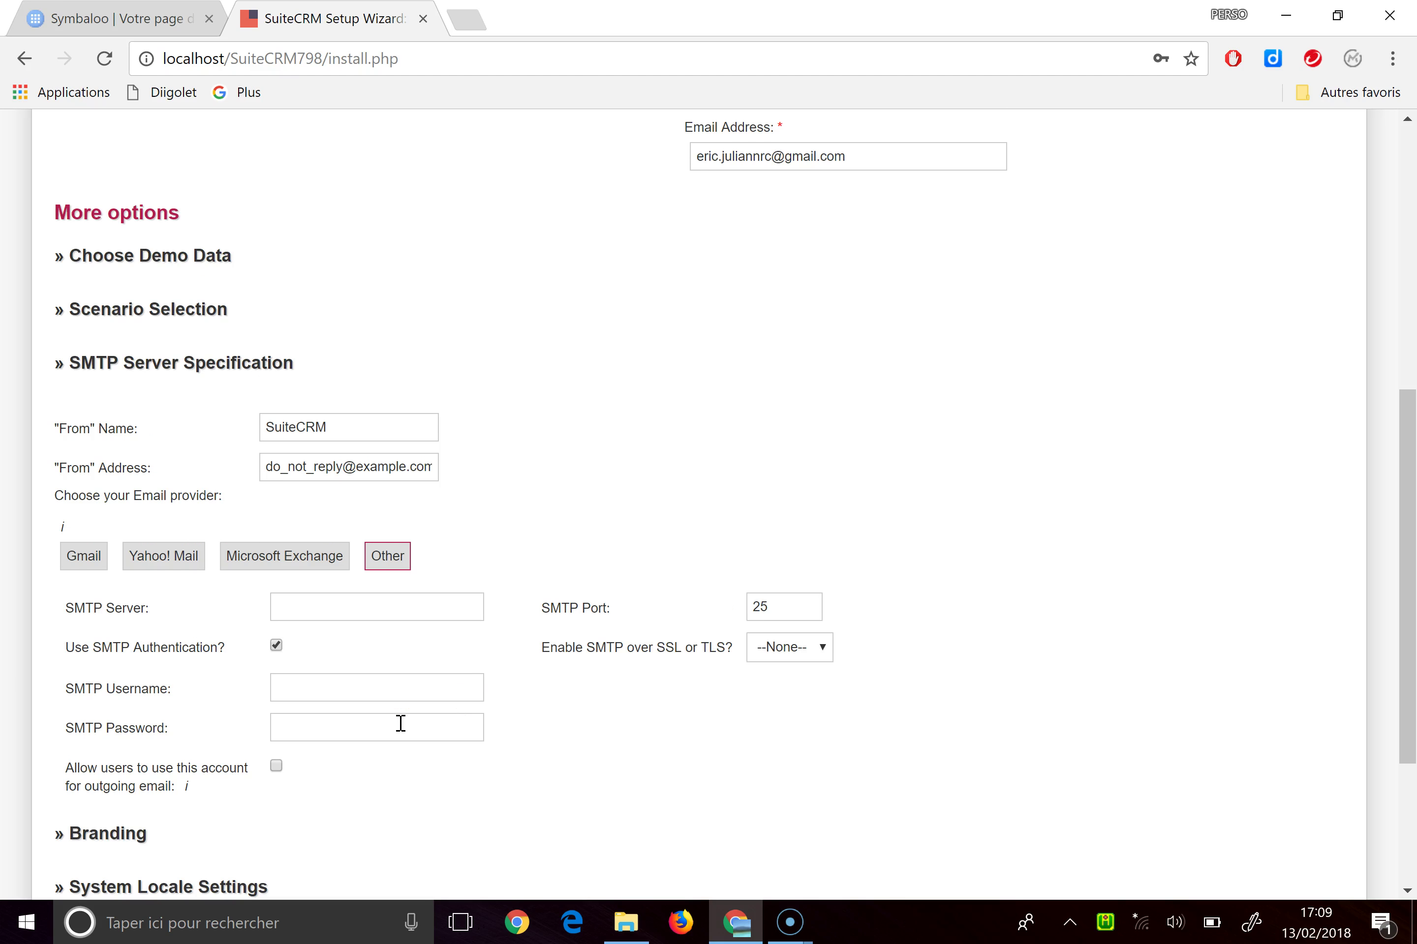
scroll(524, 694, "down", 3)
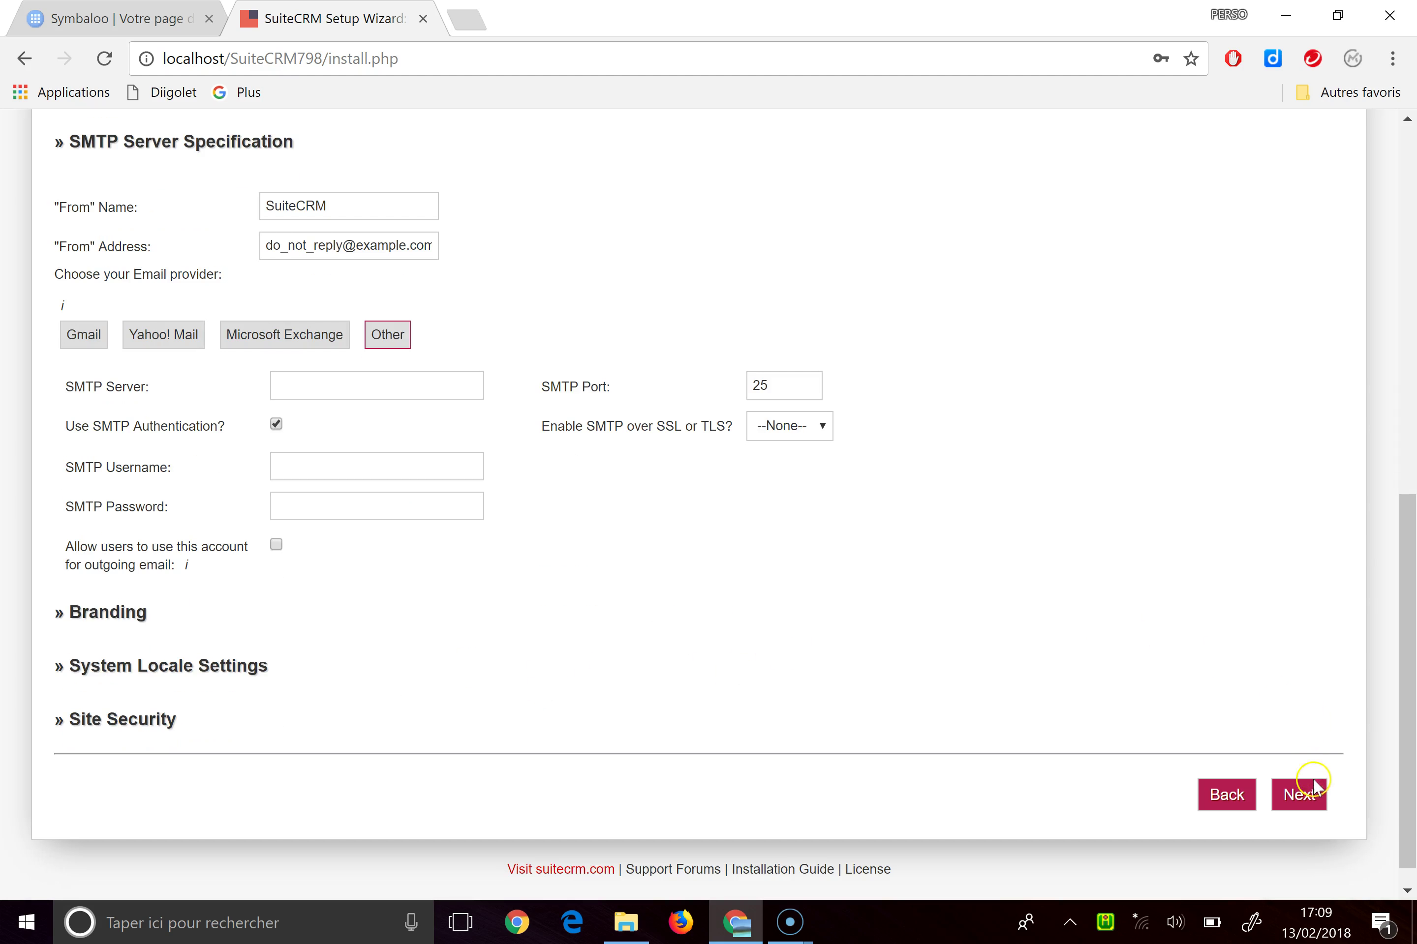
left_click(1312, 799)
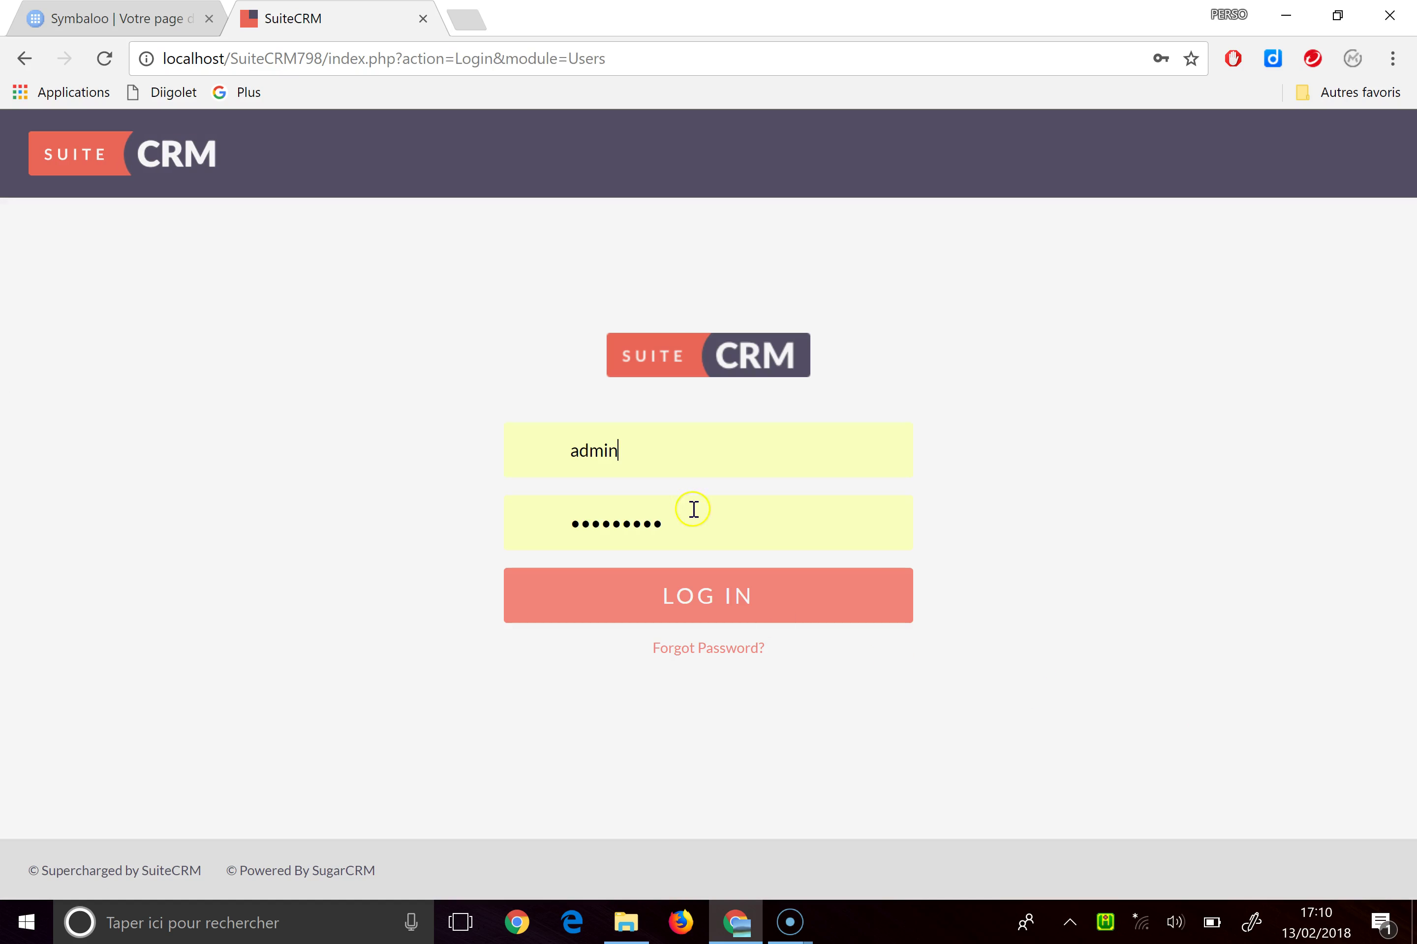
Log in as admin, retyping the password over the autofilled one
left_click(669, 462)
left_click(696, 518)
key("BackSpace")
key("BackSpace")
key("BackSpace")
key("BackSpace")
key("BackSpace")
key("BackSpace")
key("BackSpace")
key("BackSpace")
key("BackSpace")
key("BackSpace")
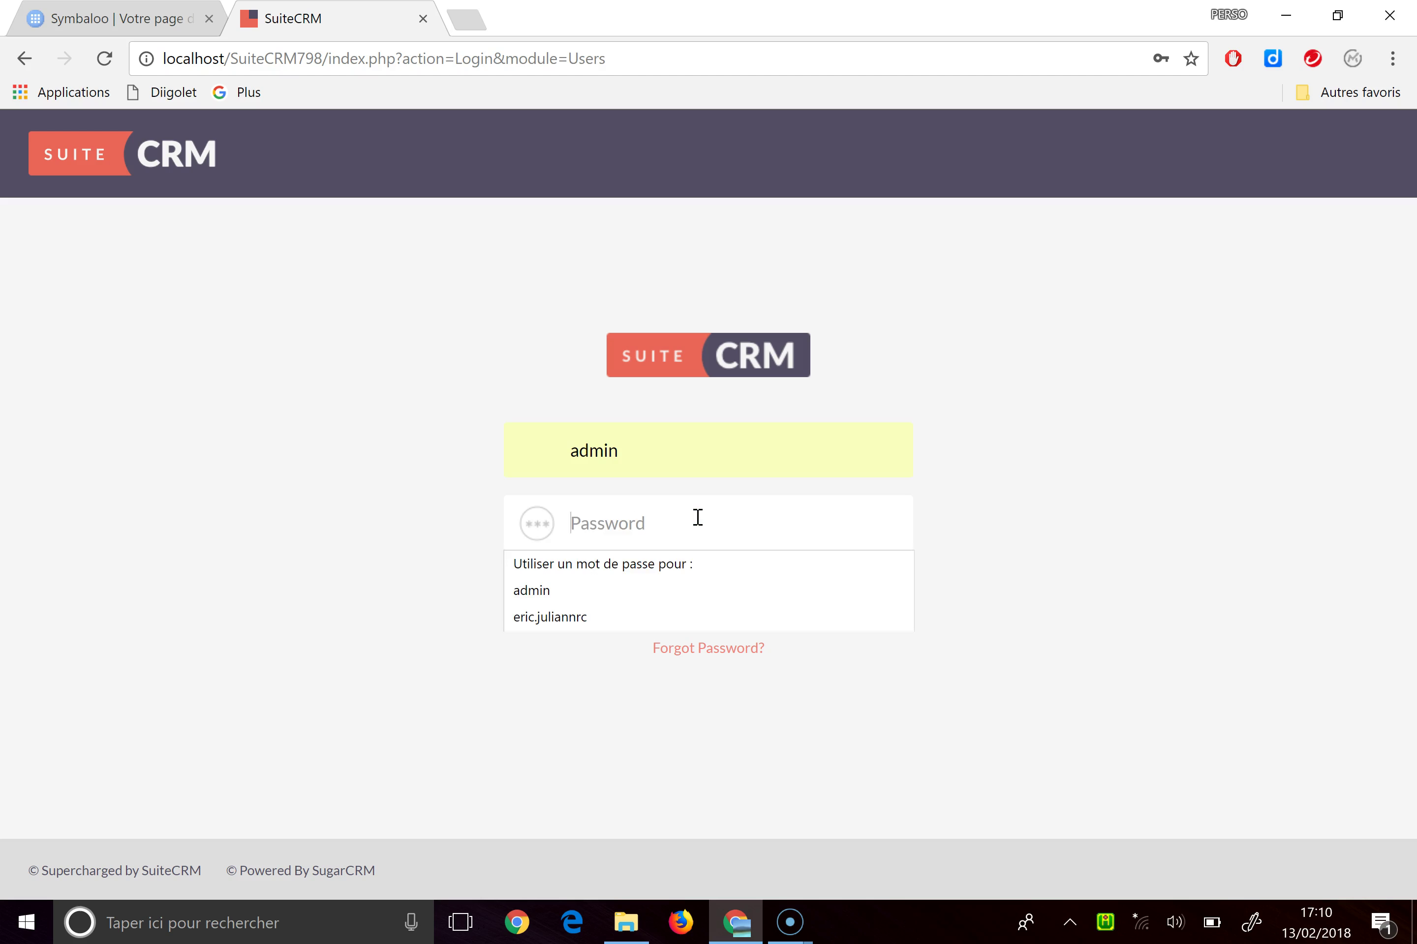
type("adm")
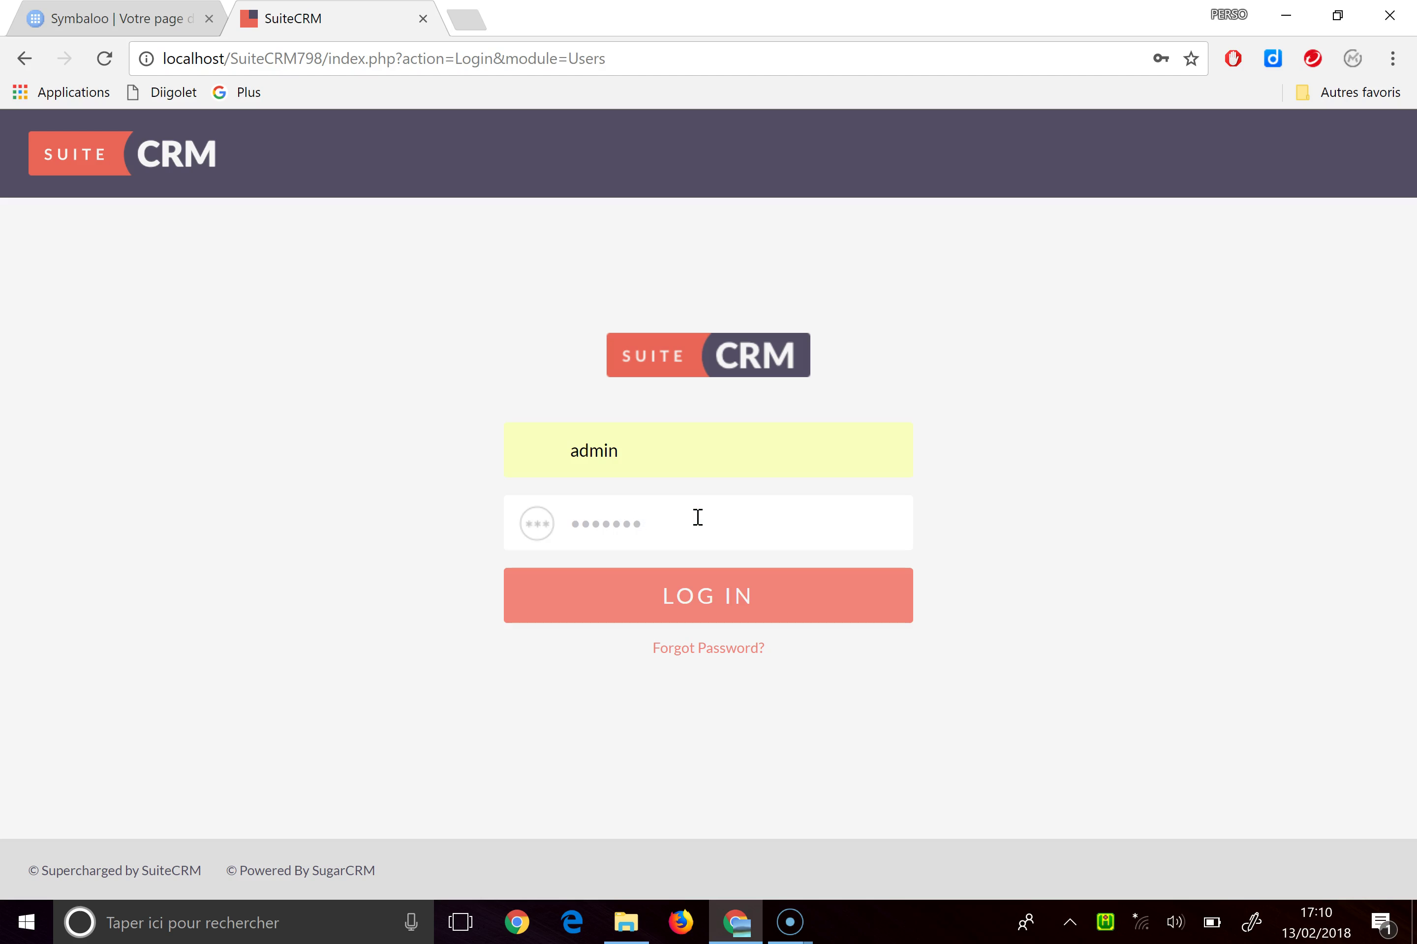
left_click(702, 600)
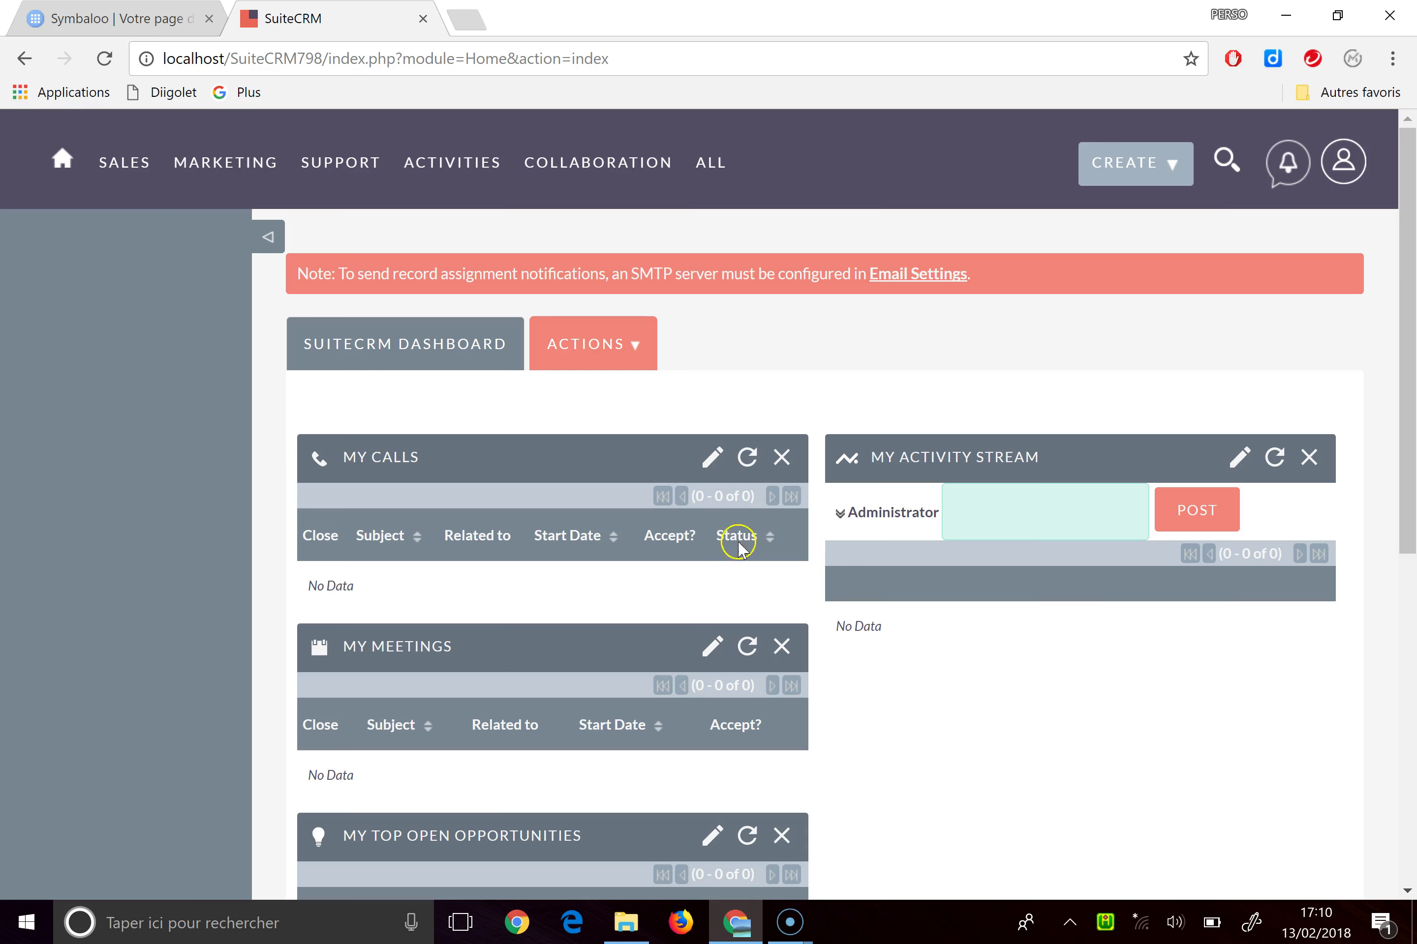
Go to the Administration page through the user account menu's Admin entry
mouse_move(326, 173)
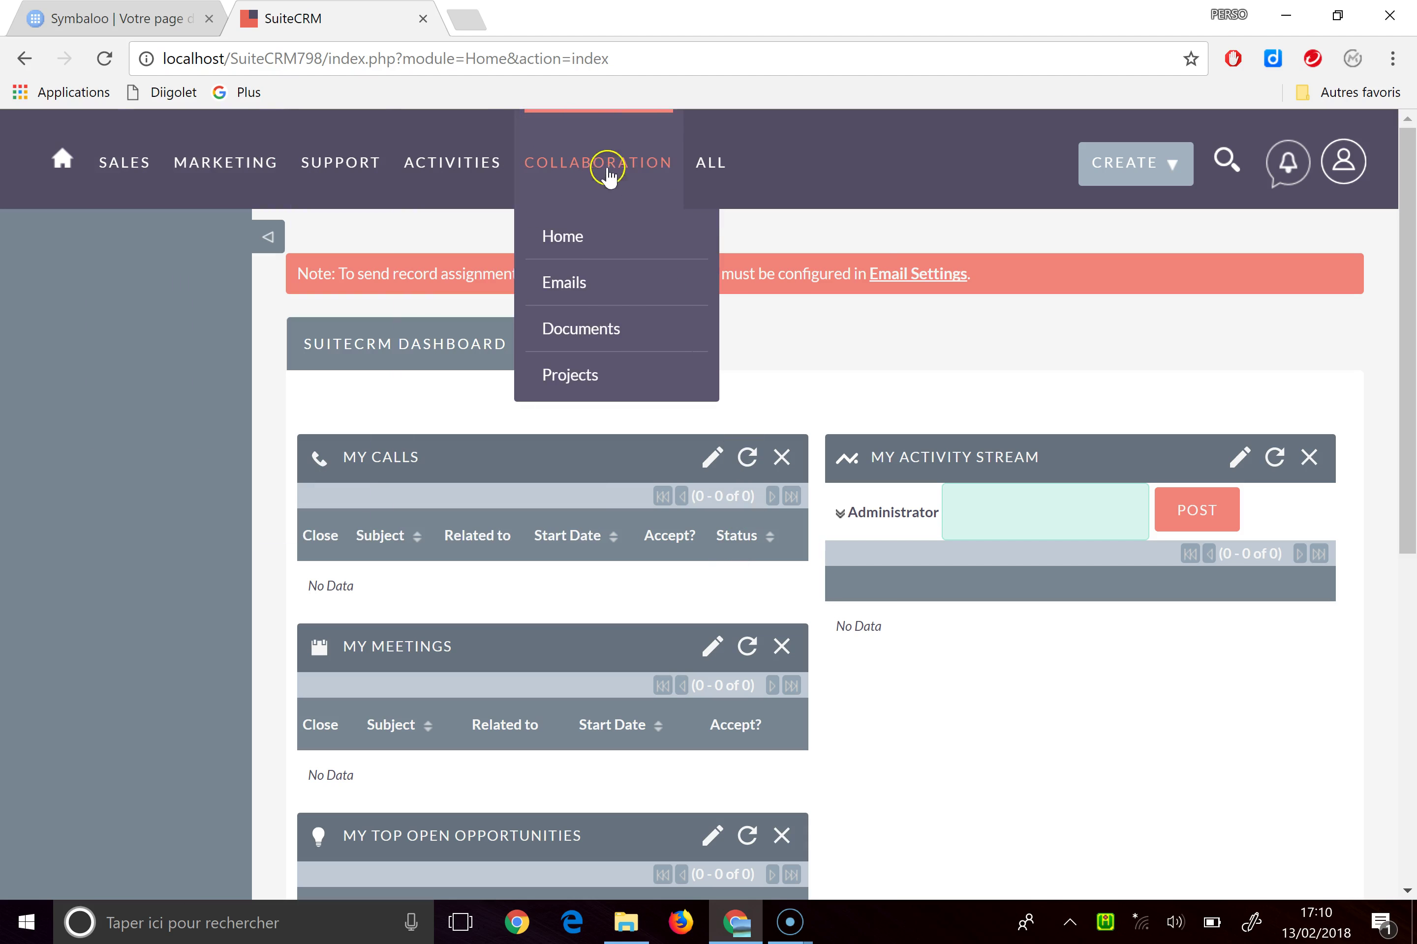
mouse_move(734, 167)
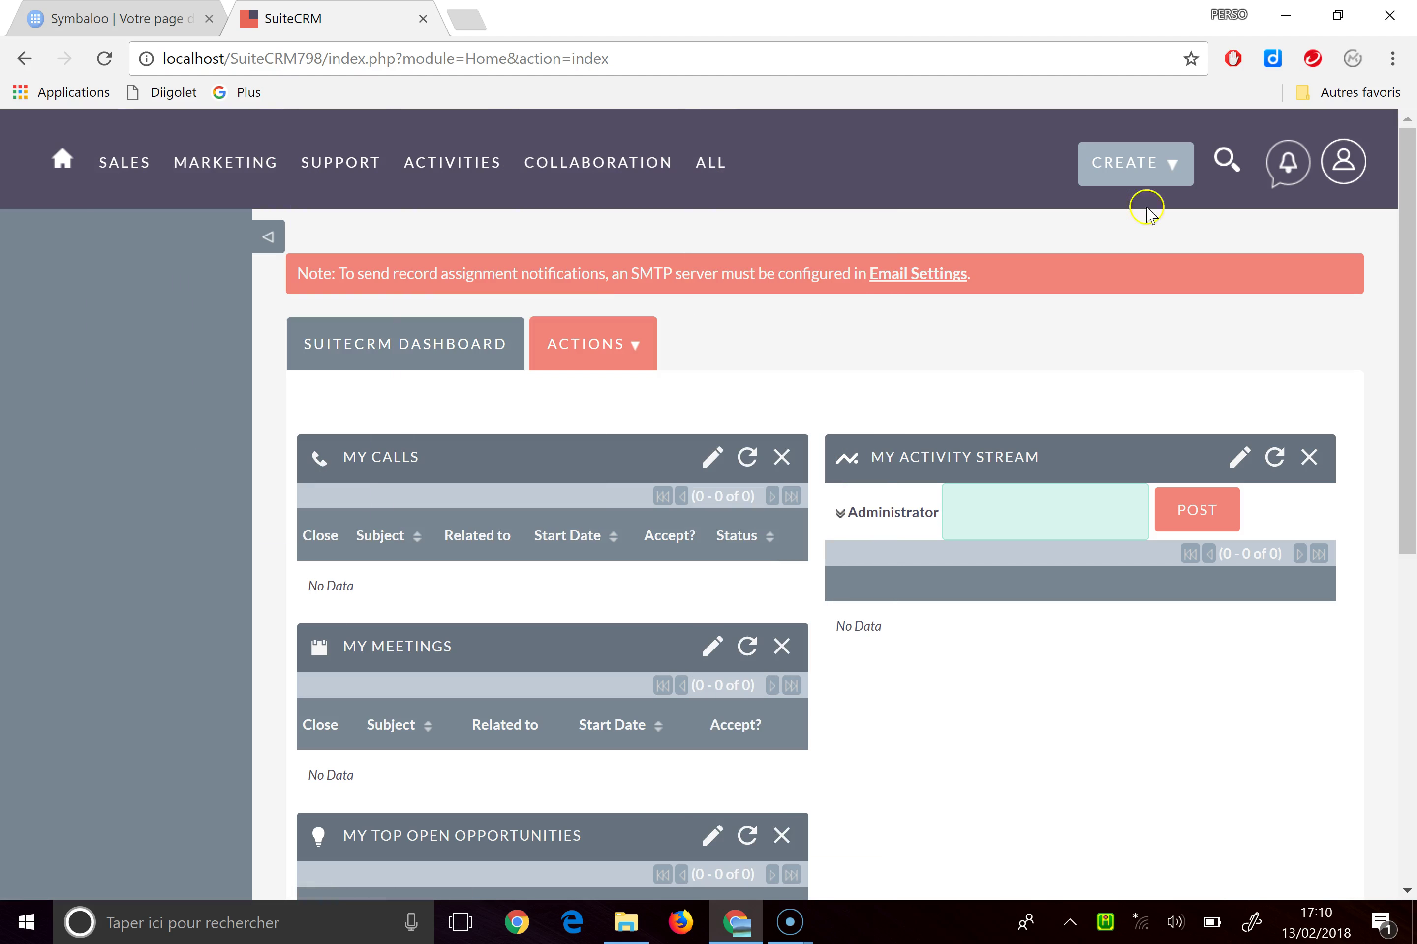
left_click(1345, 171)
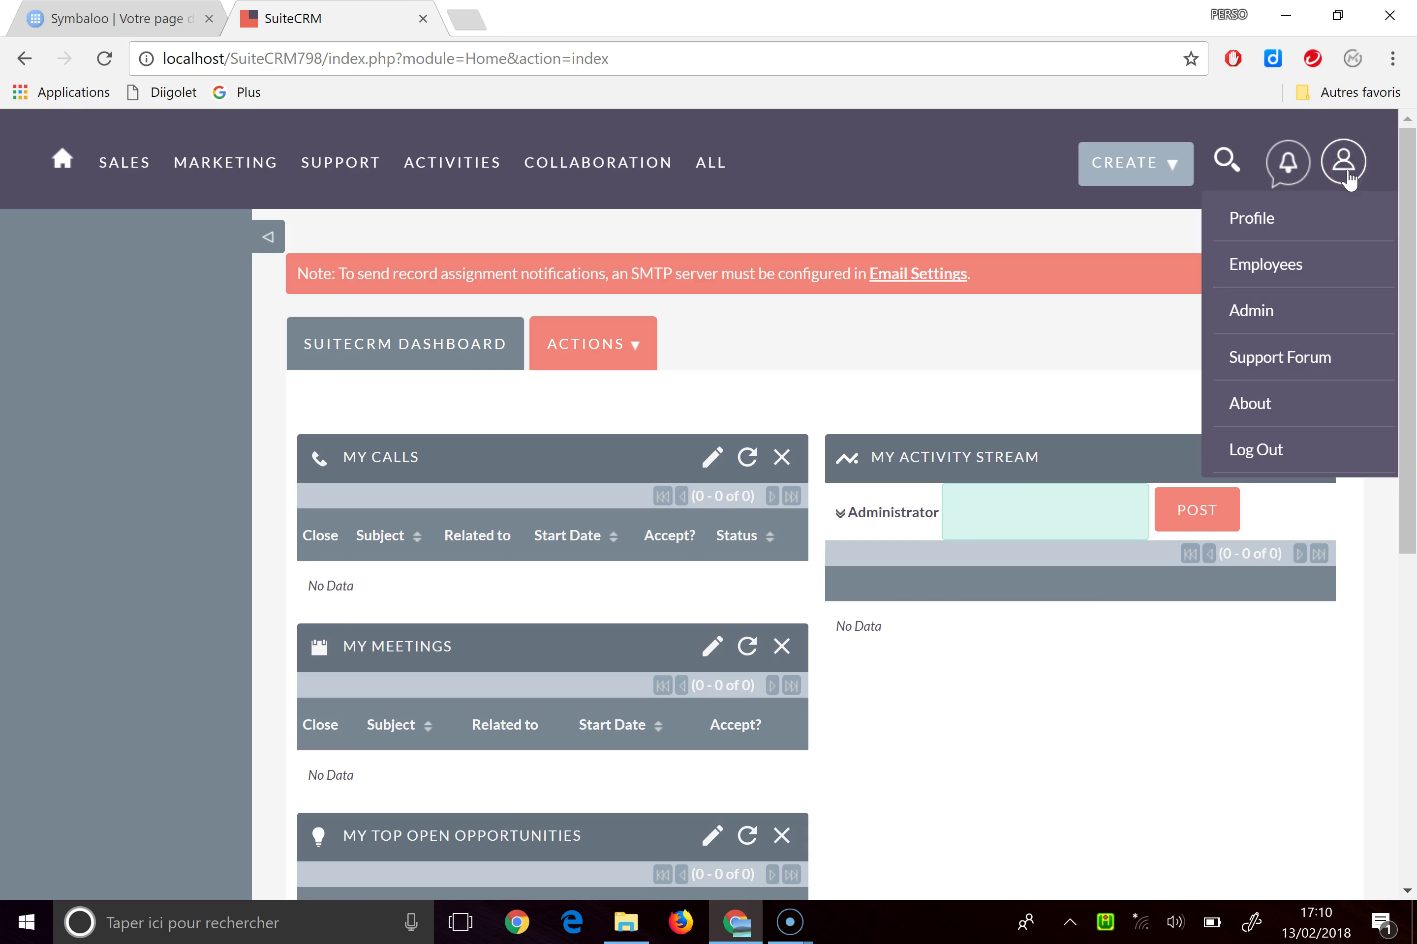
left_click(1355, 164)
left_click(1348, 171)
left_click(1261, 315)
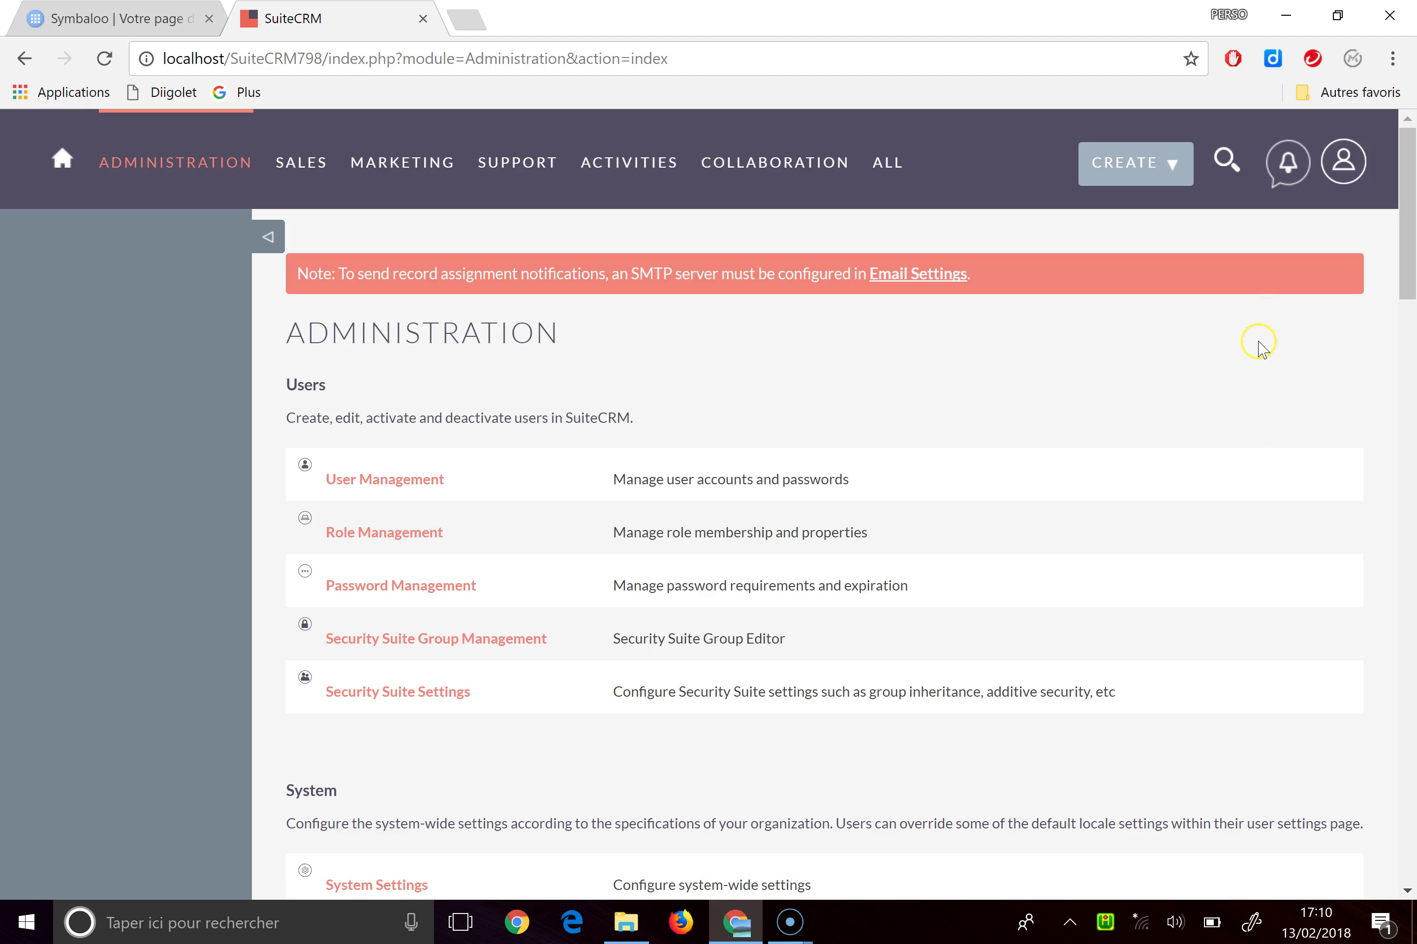
Open Module Loader under Developer Tools and bring up the package file chooser
scroll(1062, 369, "down", 1)
scroll(1063, 371, "up", 2)
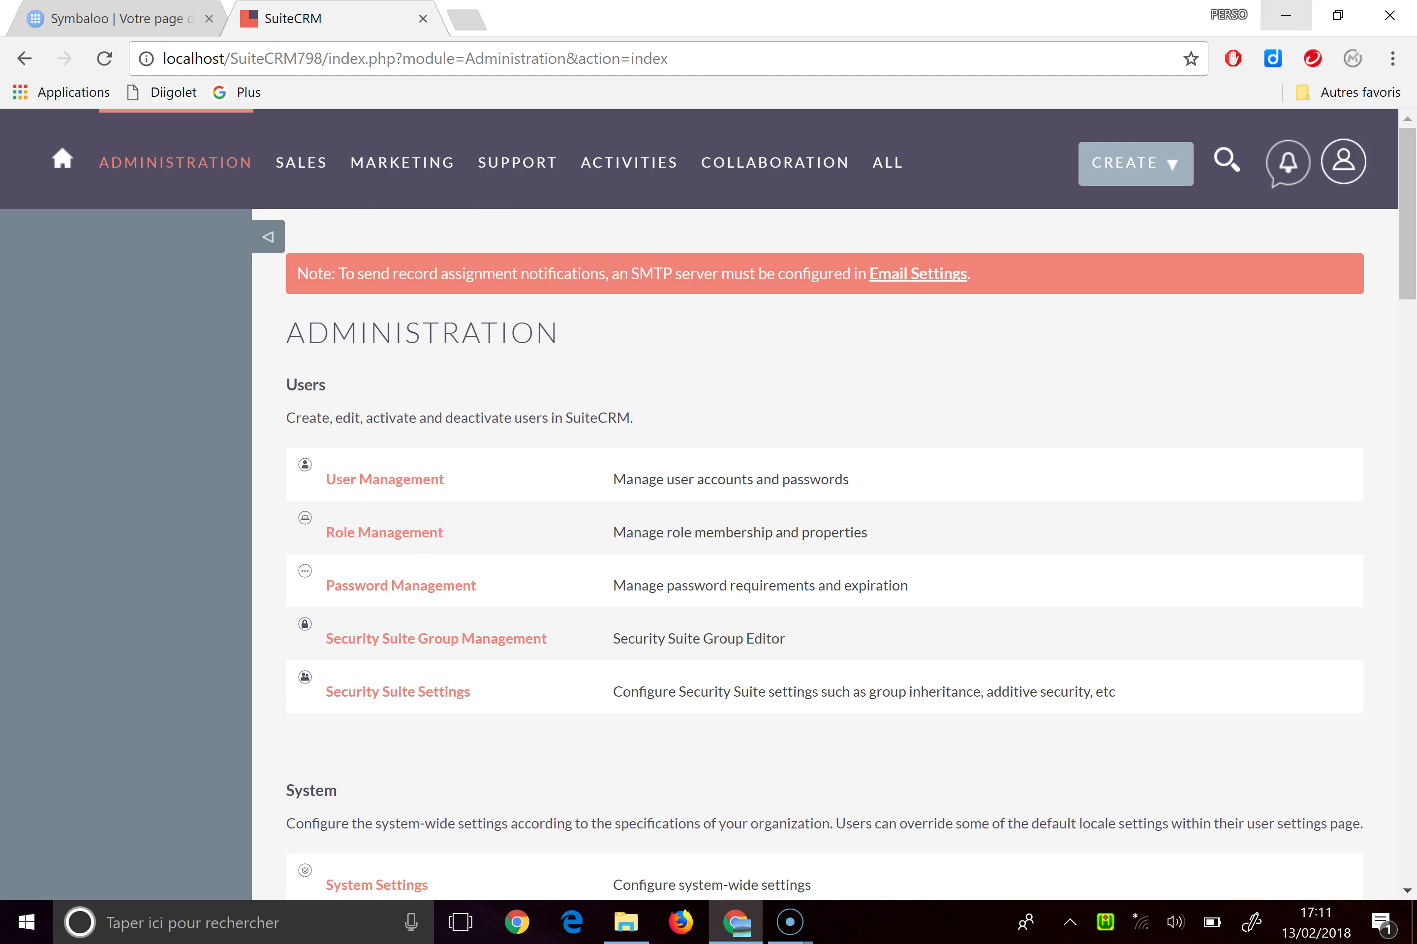
scroll(1083, 609, "down", 4)
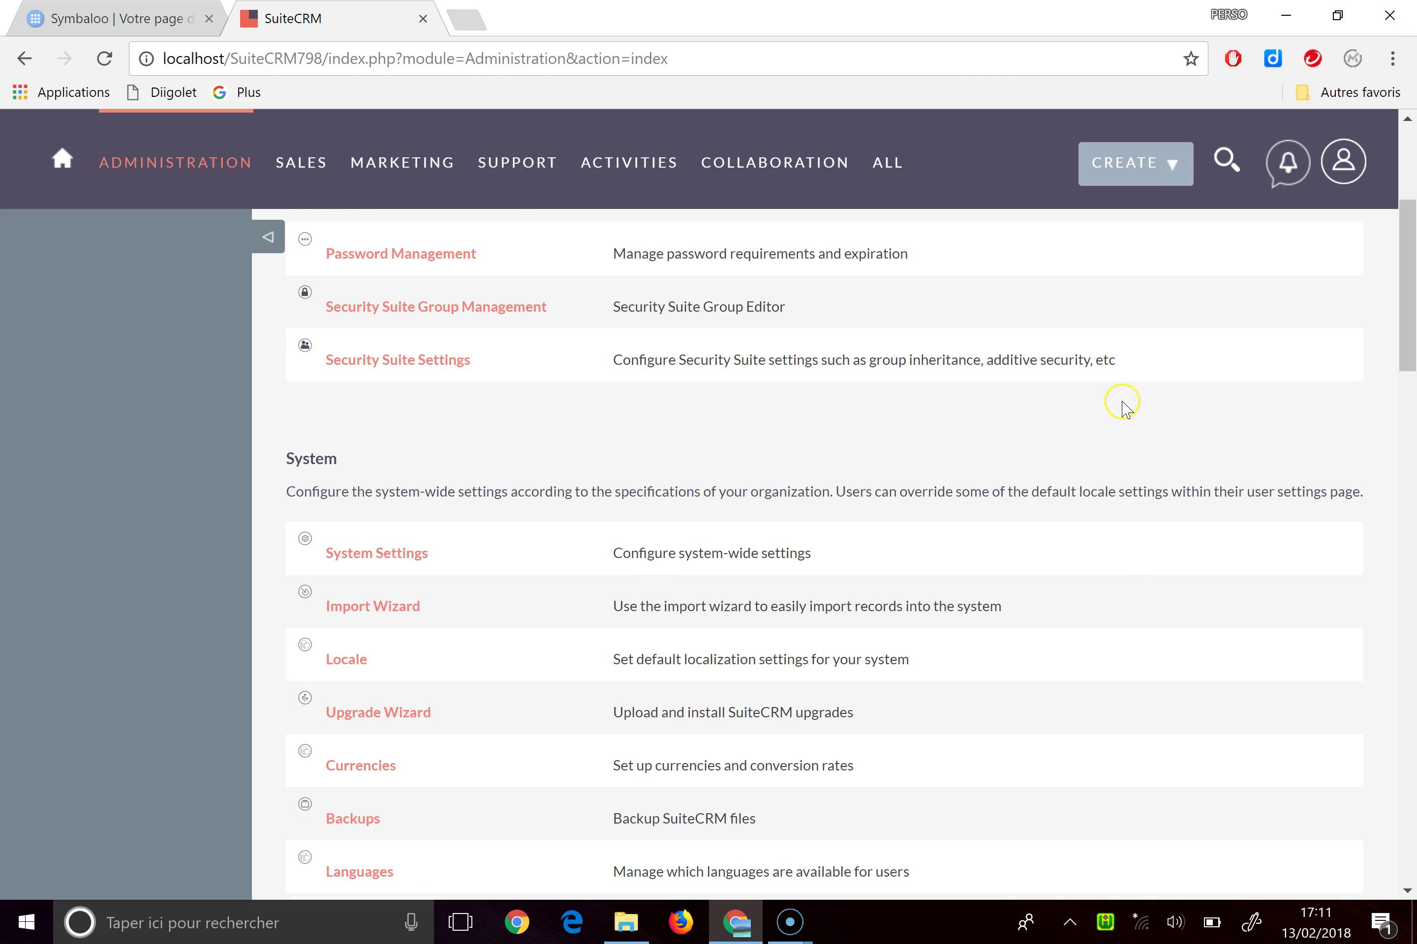
scroll(1121, 396, "up", 2)
scroll(1126, 390, "down", 1)
scroll(1129, 399, "down", 6)
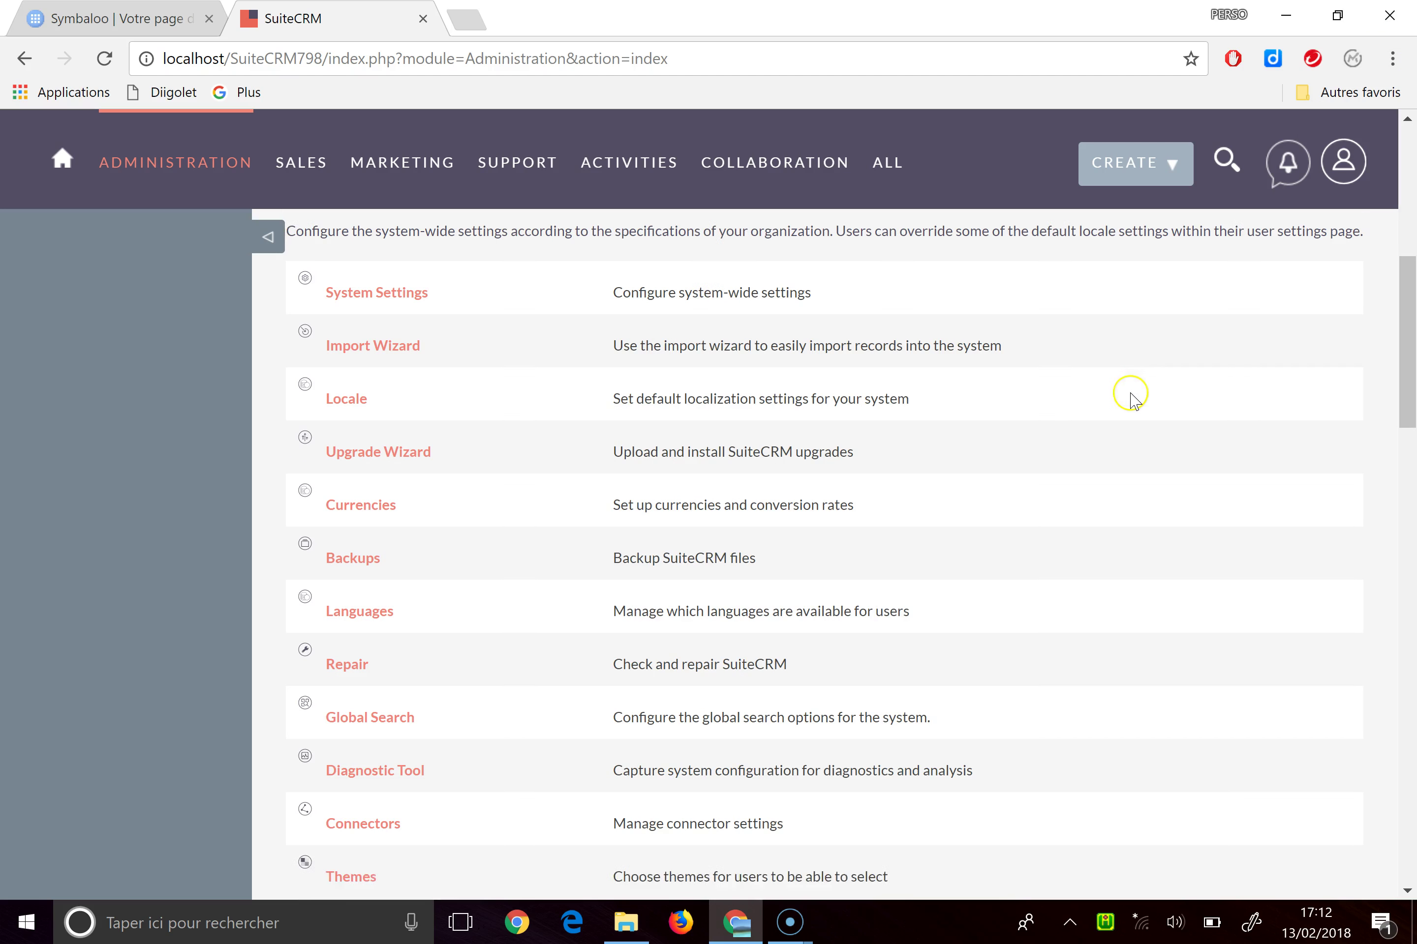
scroll(1134, 401, "up", 4)
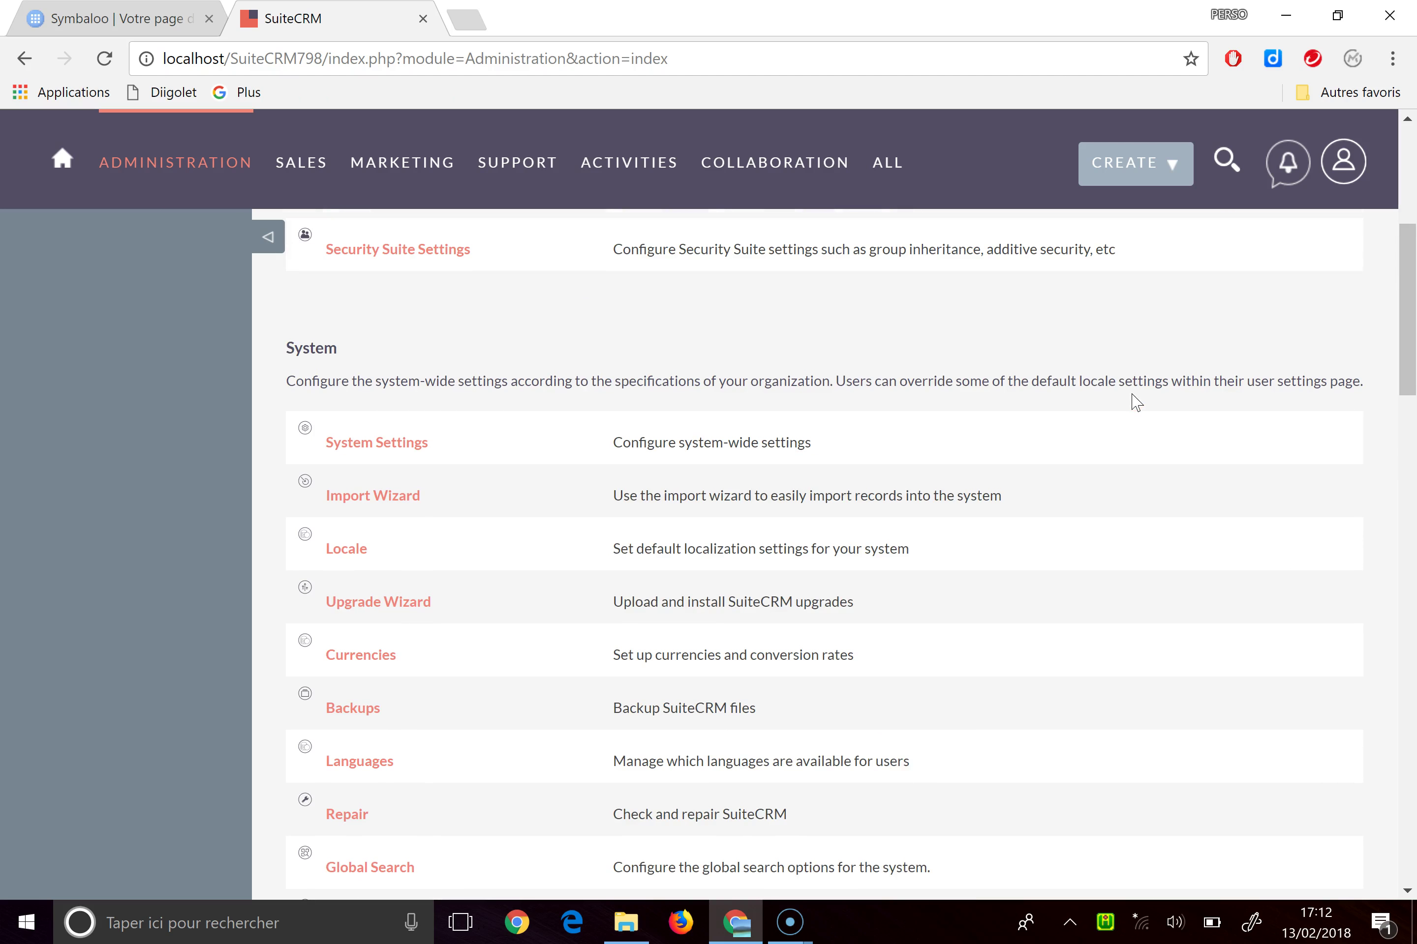
scroll(1134, 396, "down", 7)
scroll(1134, 393, "down", 8)
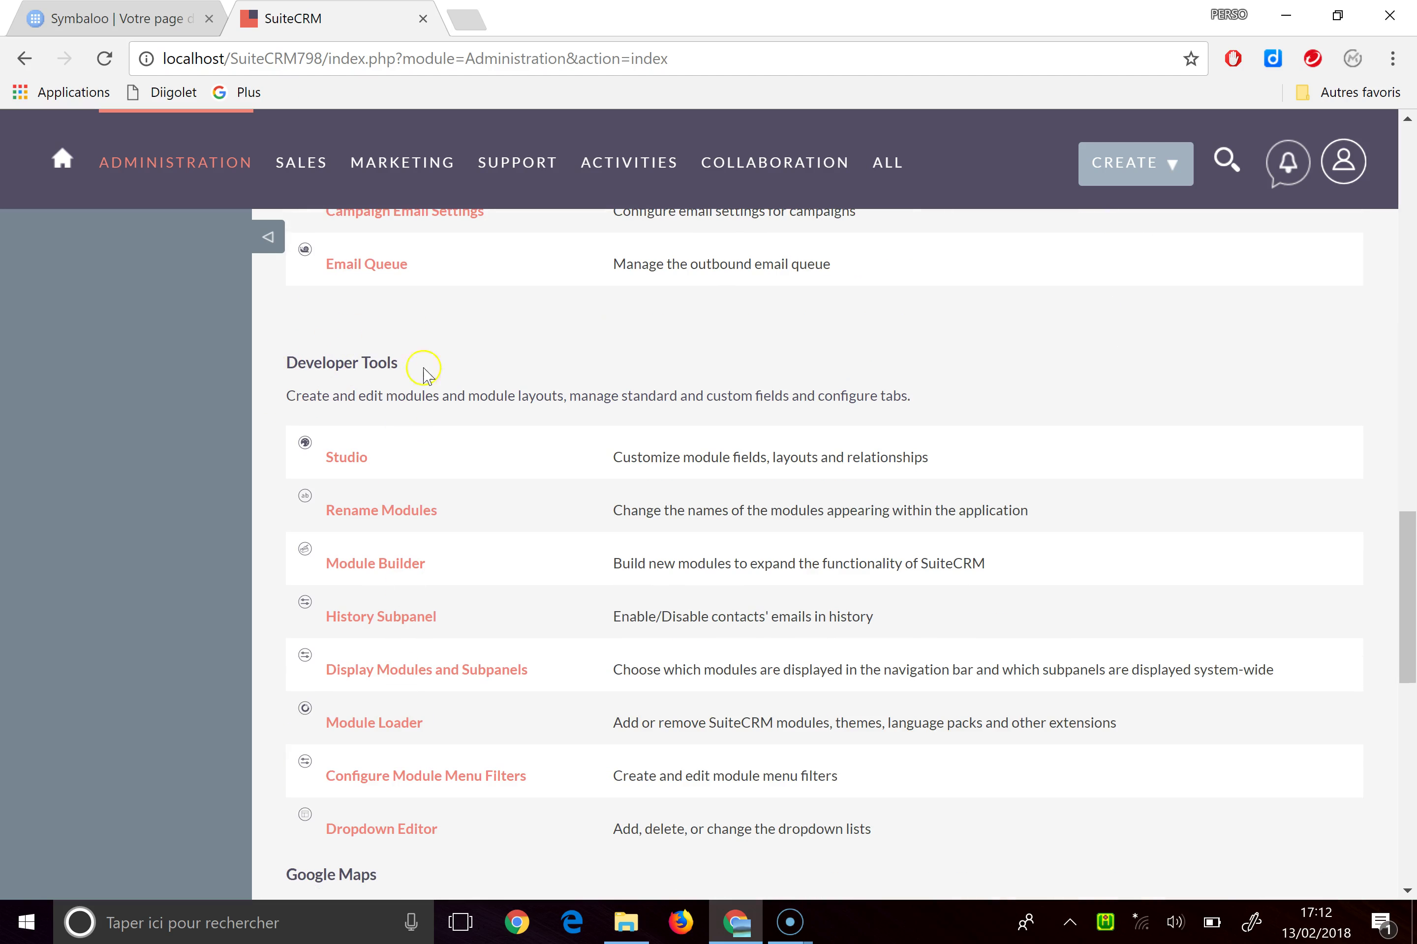
left_click(369, 728)
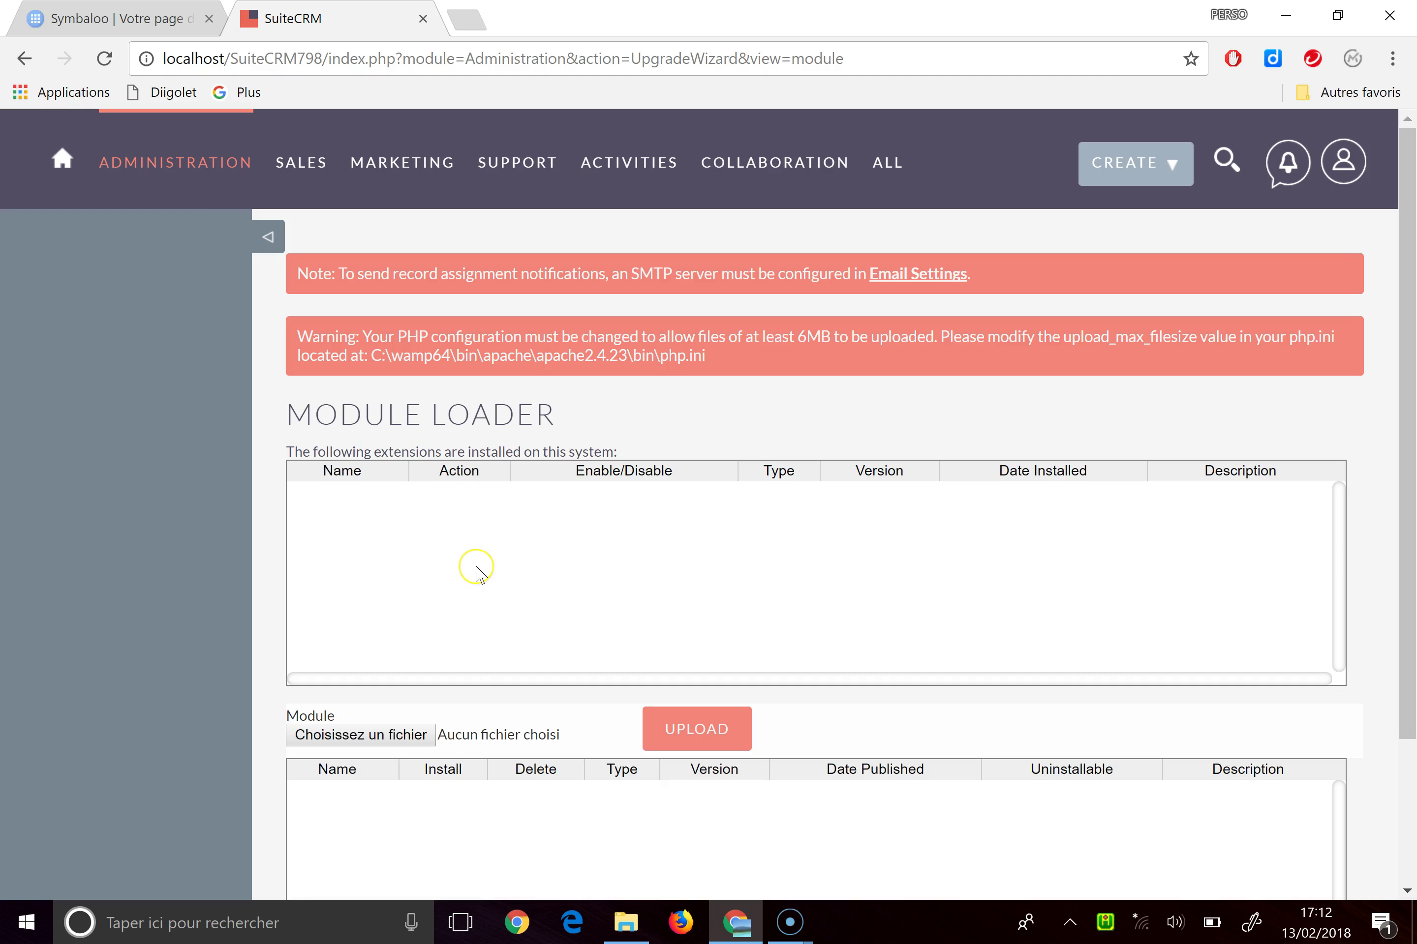
left_click(362, 735)
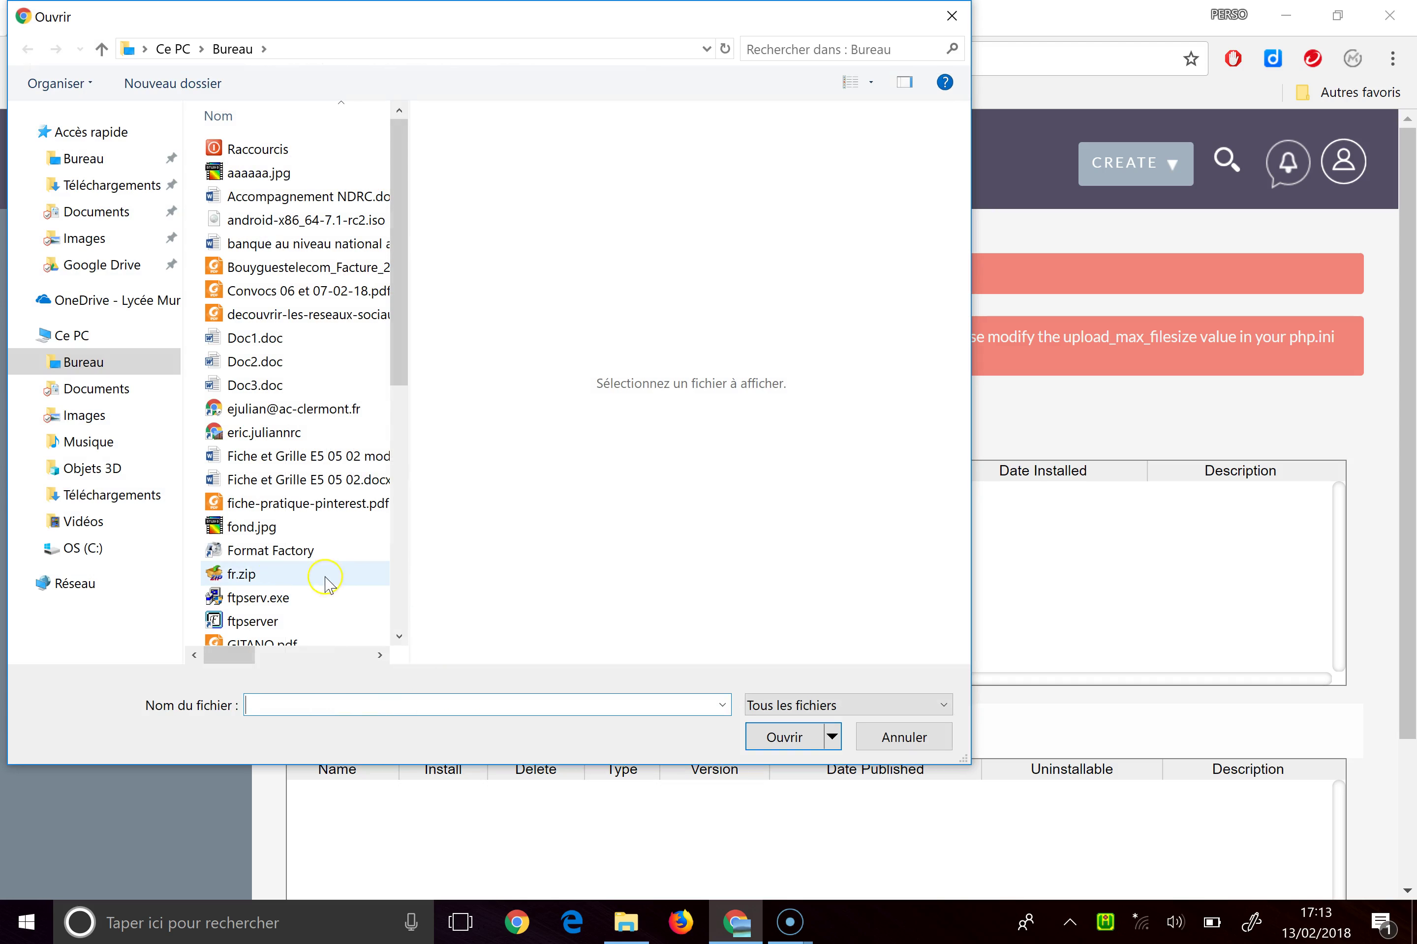
Upload fr.zip, then install and commit the French (France) 7.9.7.4 language pack
left_click(250, 584)
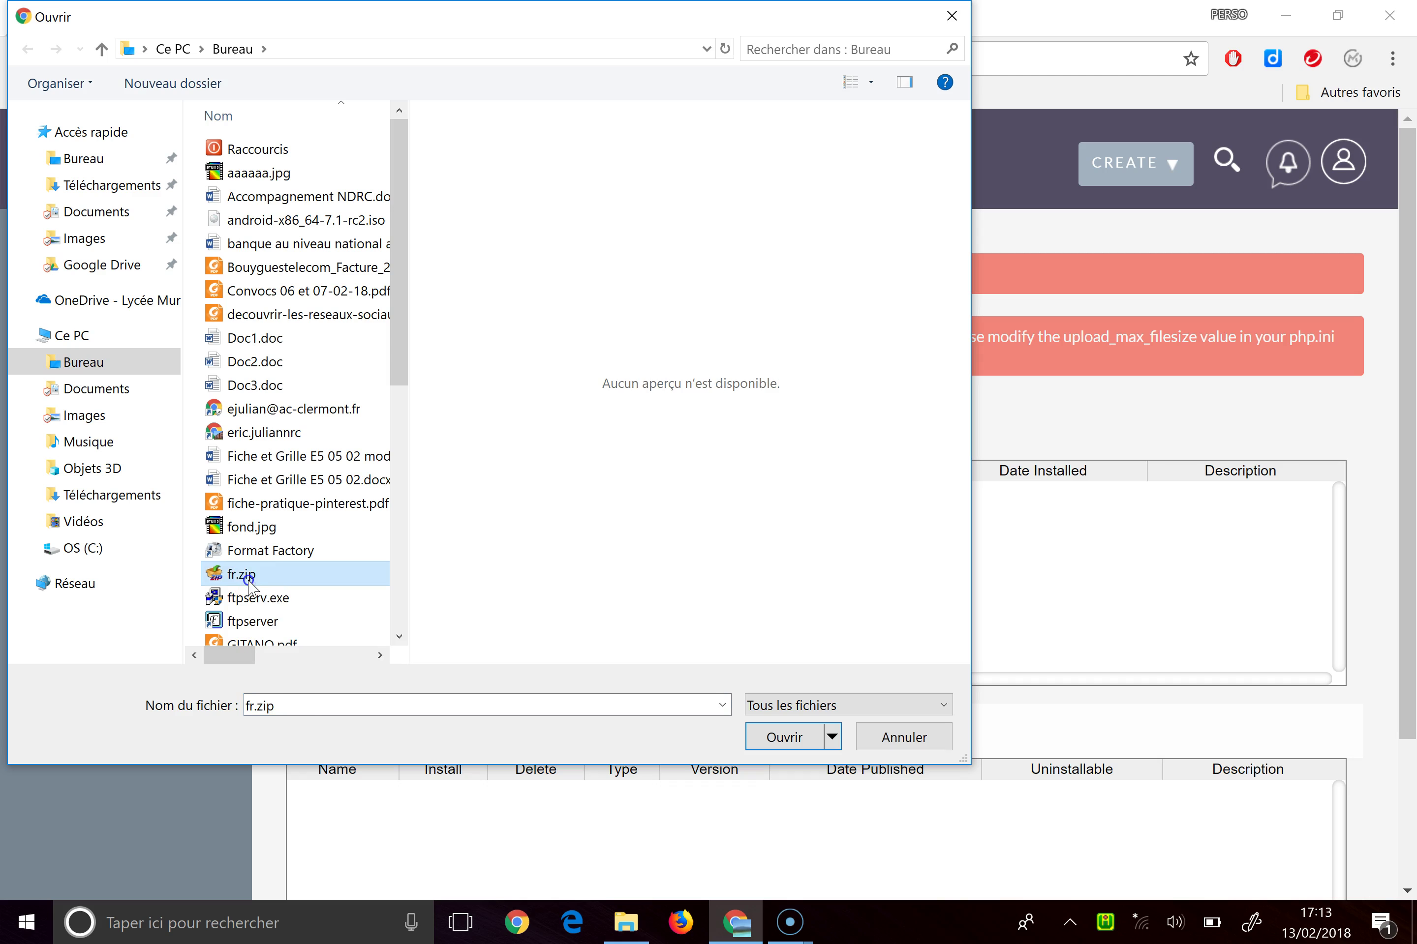
double_click(249, 583)
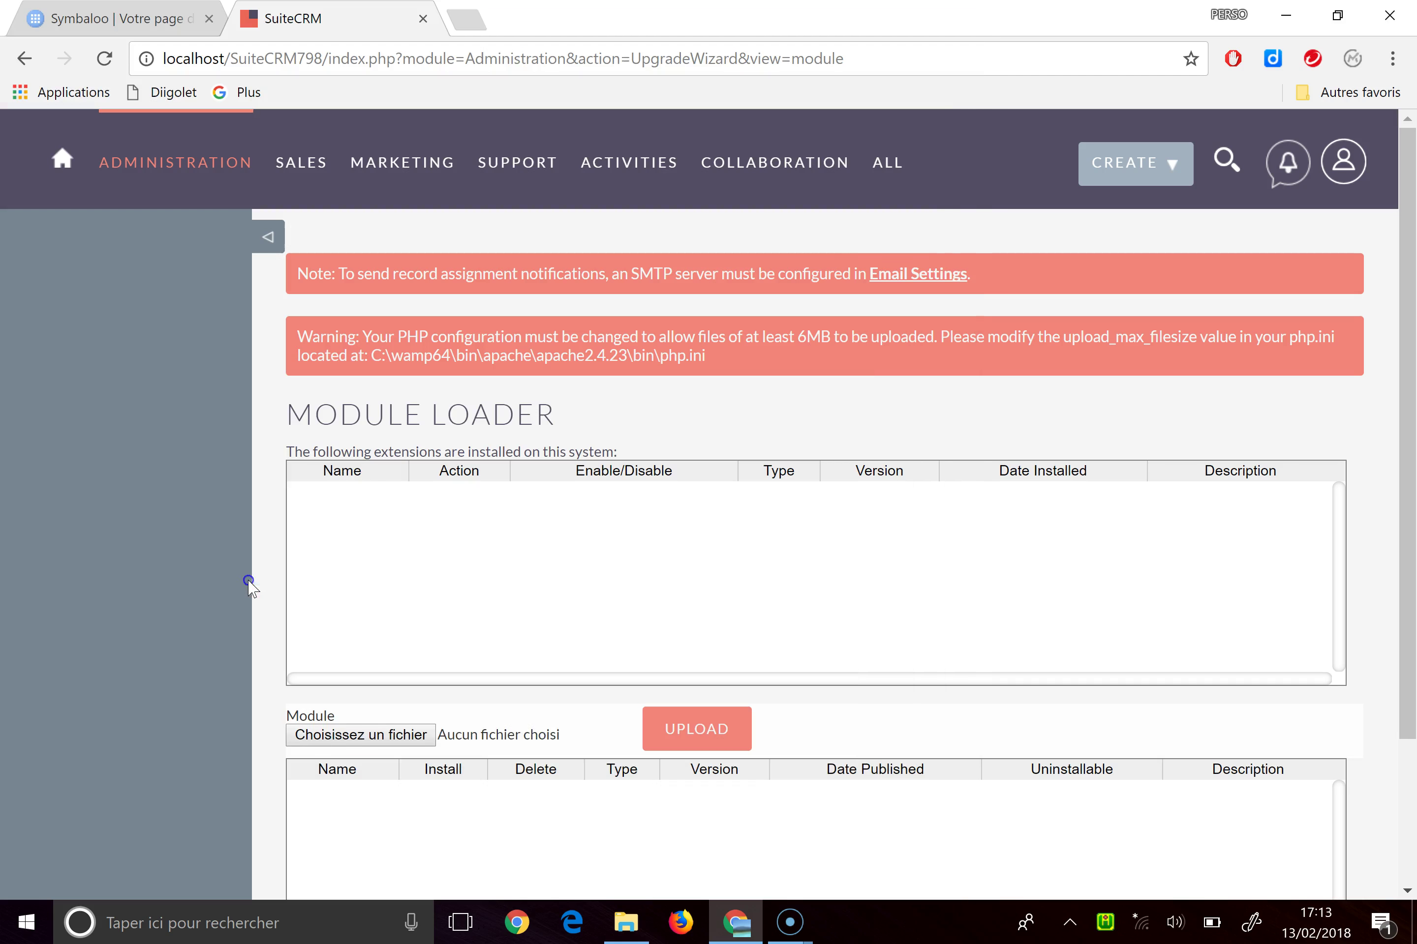
left_click(704, 731)
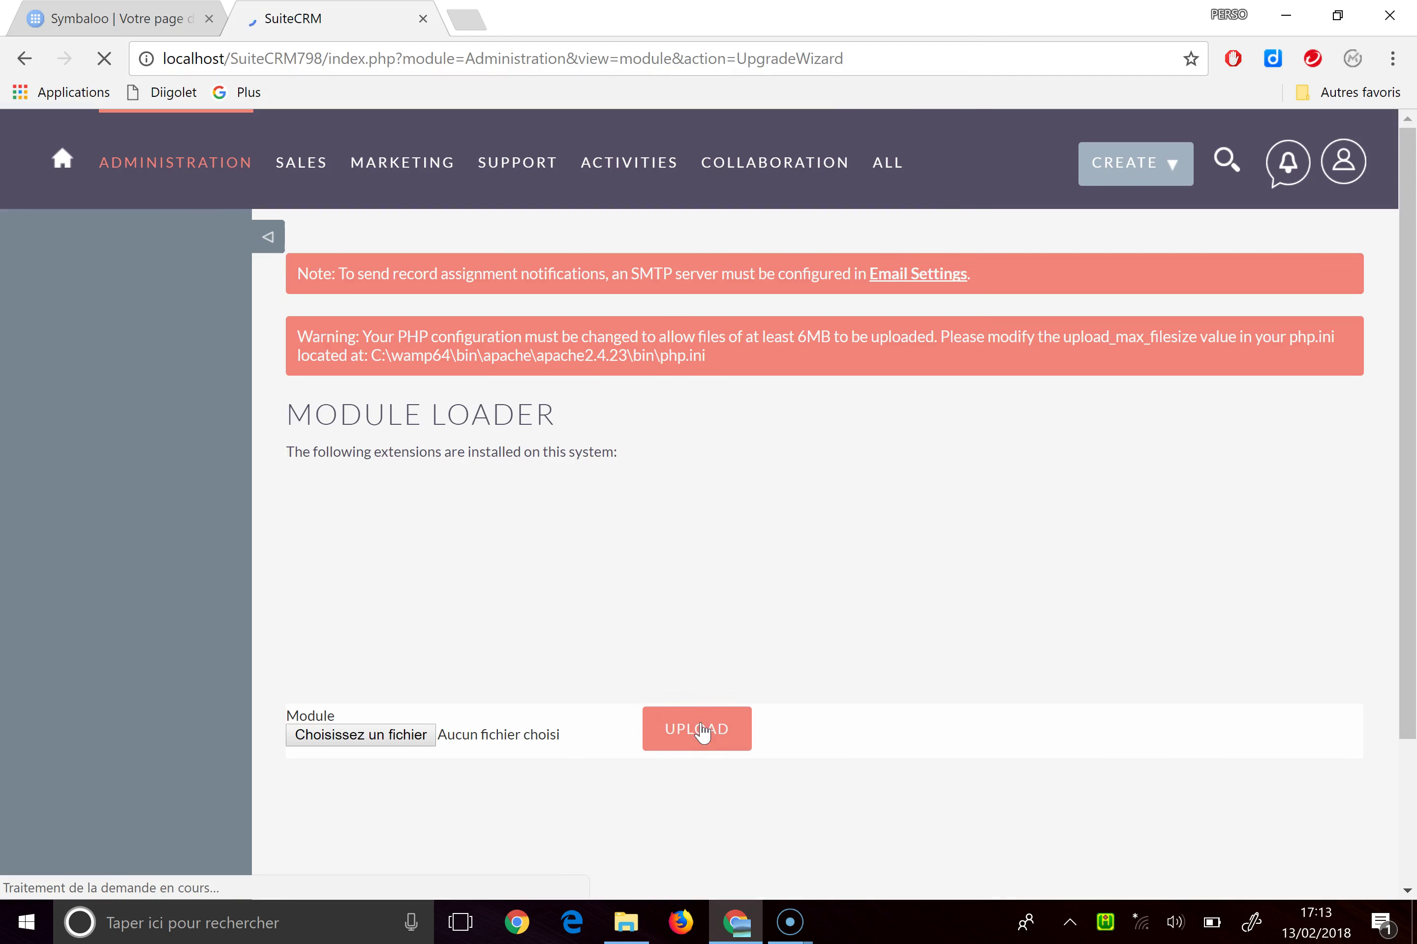
scroll(720, 539, "down", 2)
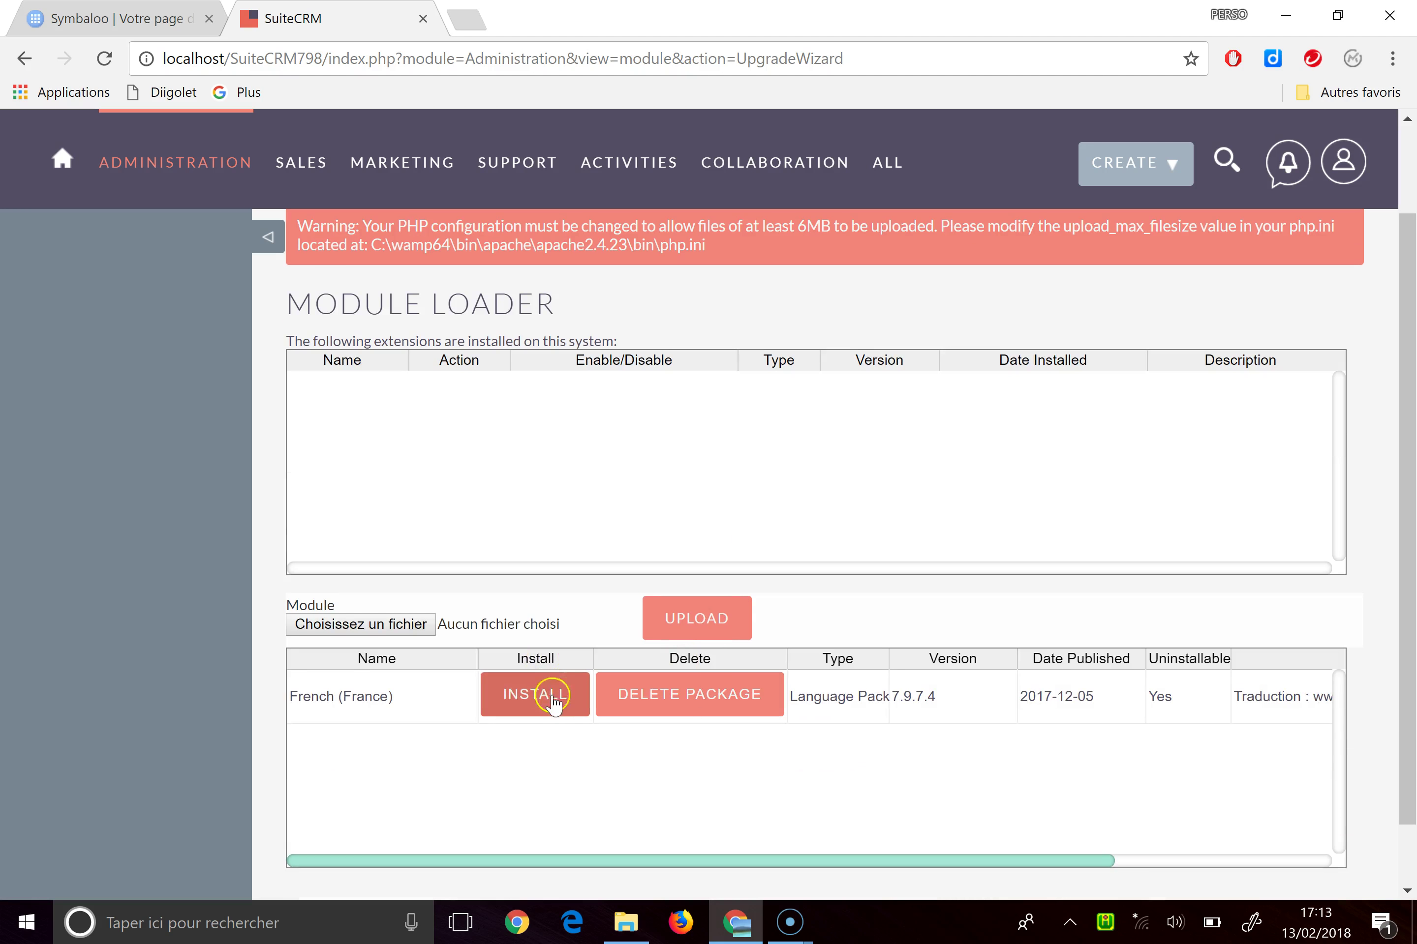
left_click(523, 699)
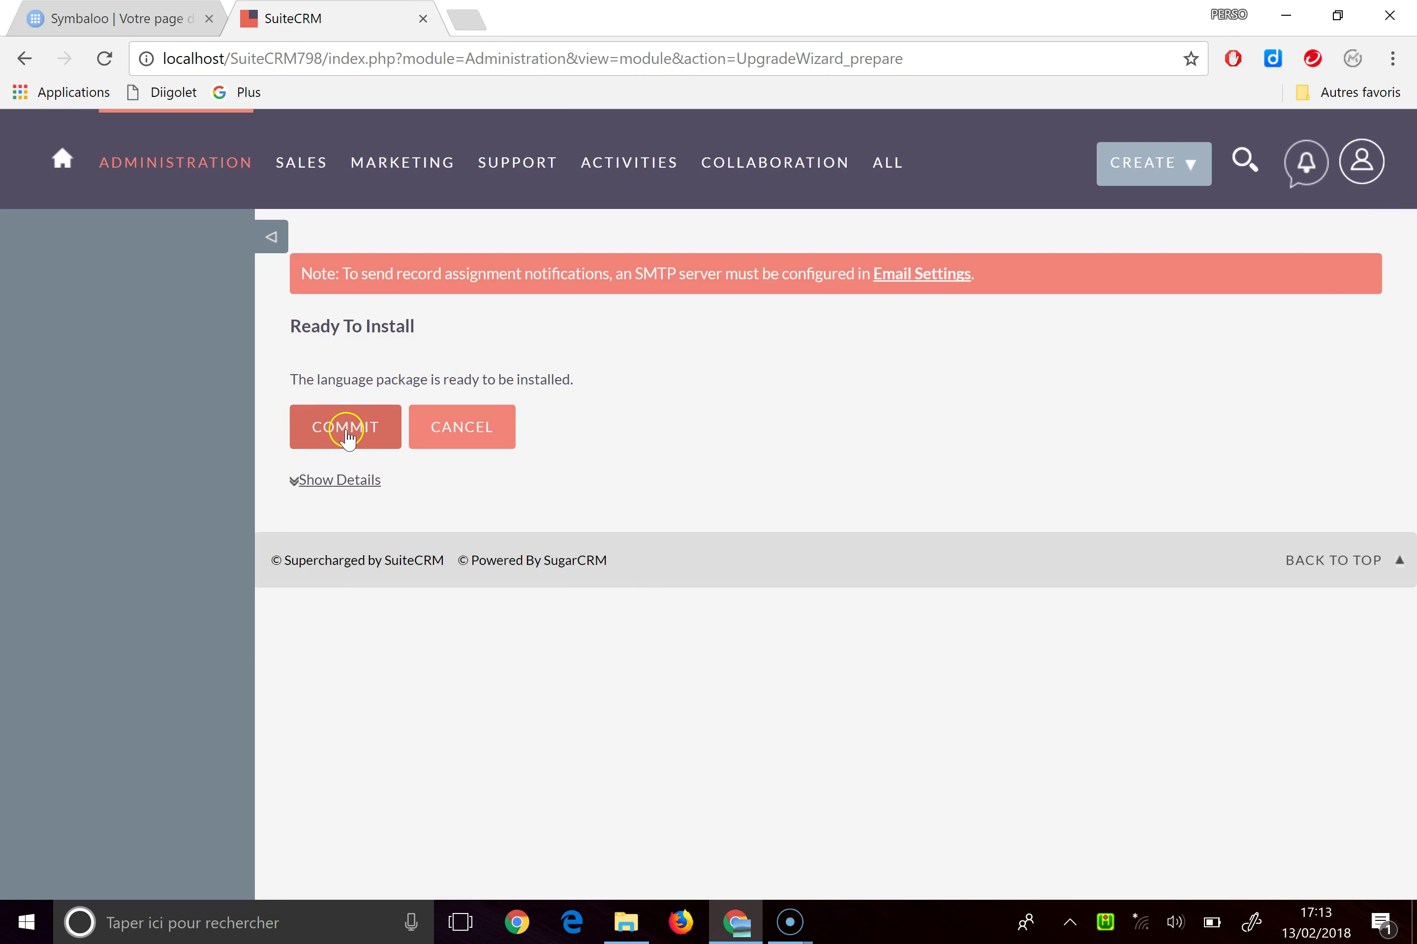
left_click(346, 429)
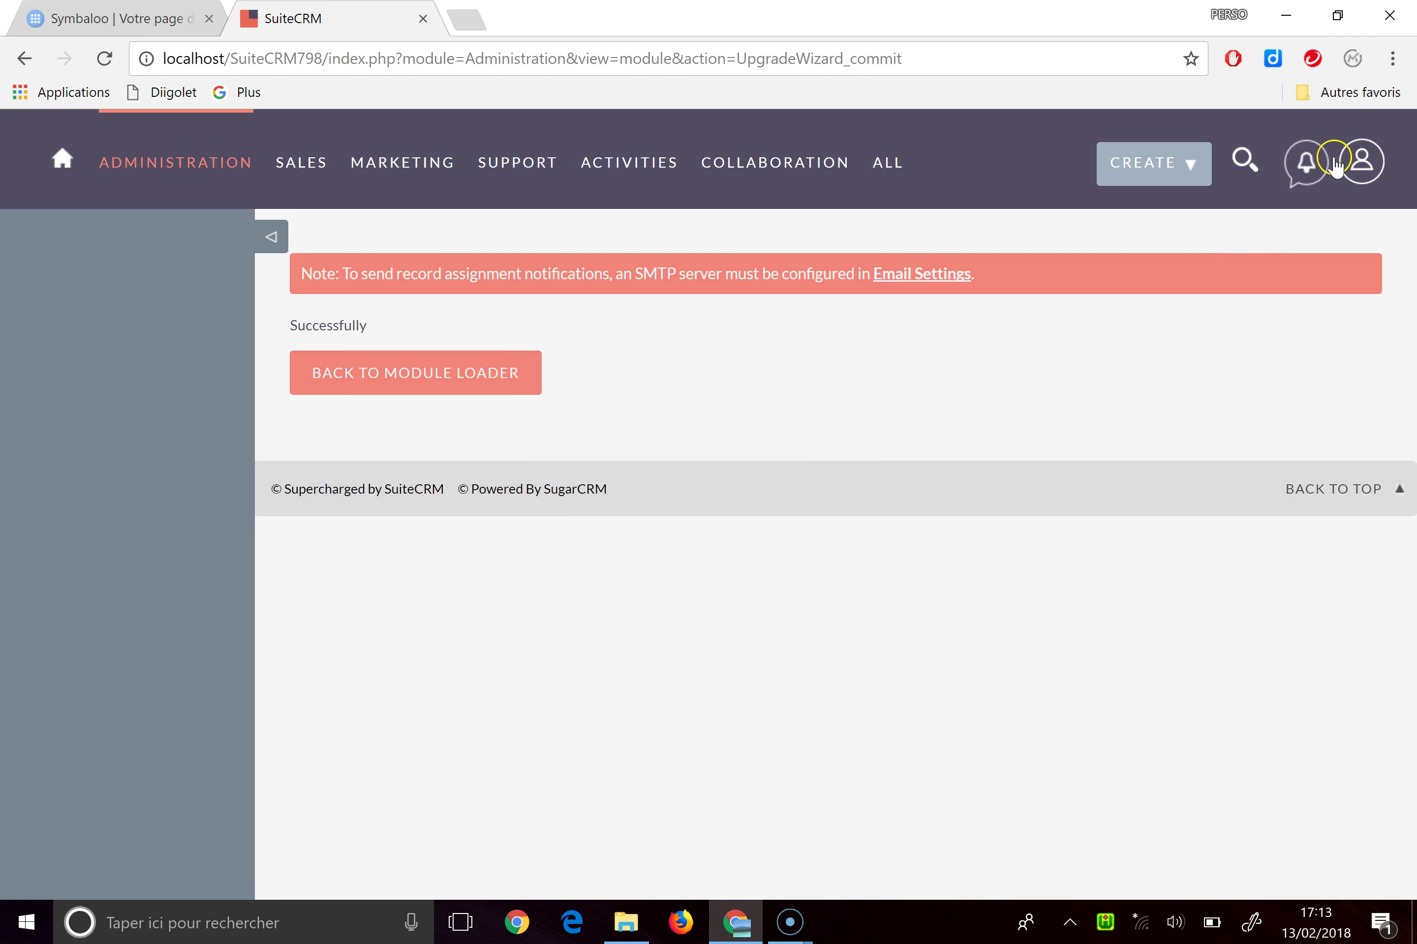
left_click(1360, 163)
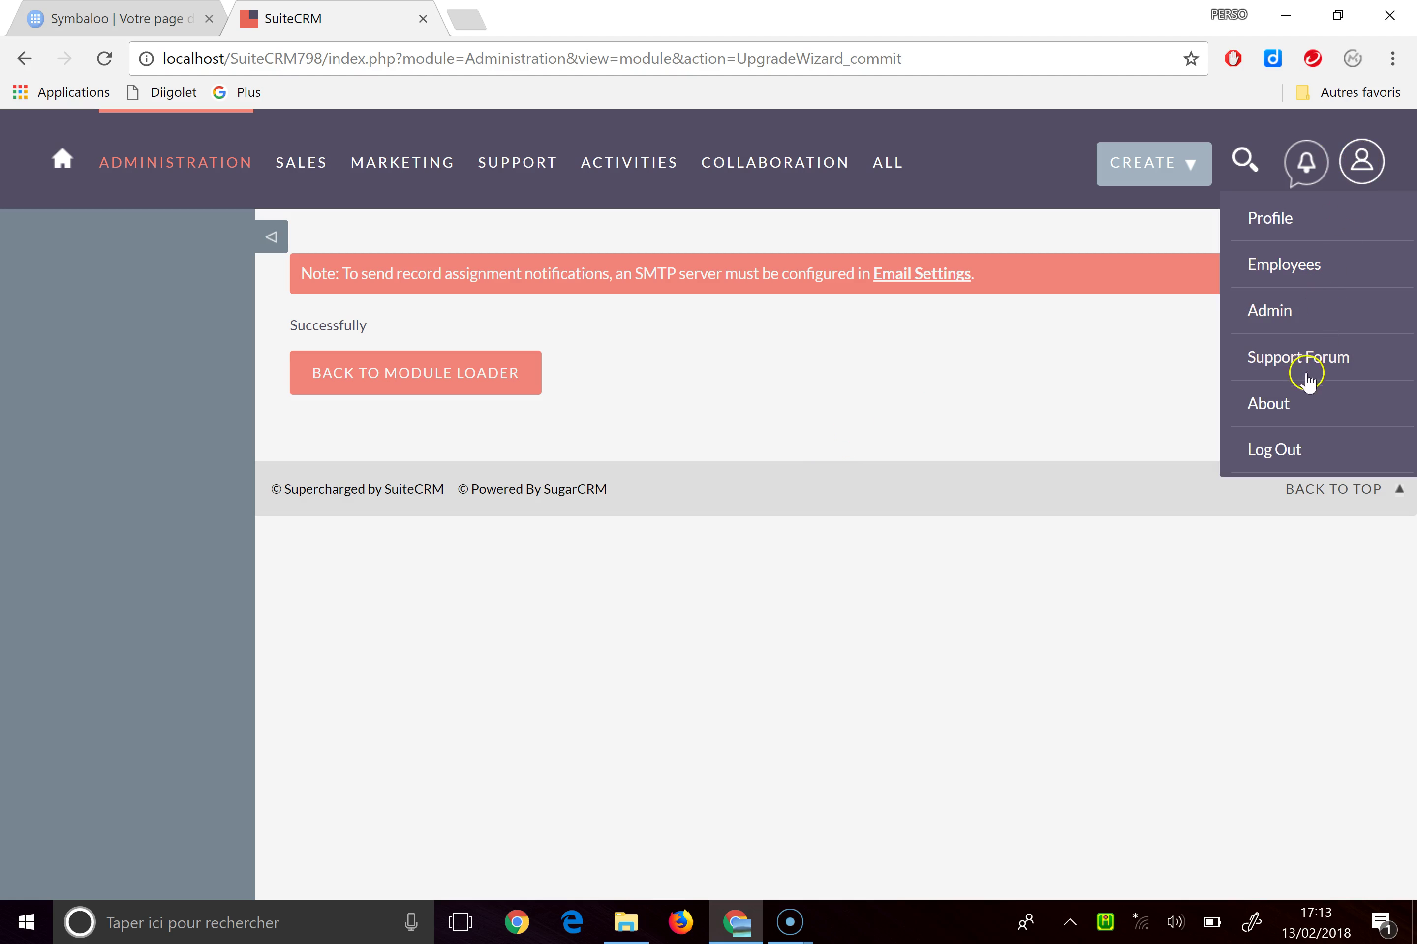
Log out and sign back in with Français (France) - fr_FR as the language
left_click(1284, 452)
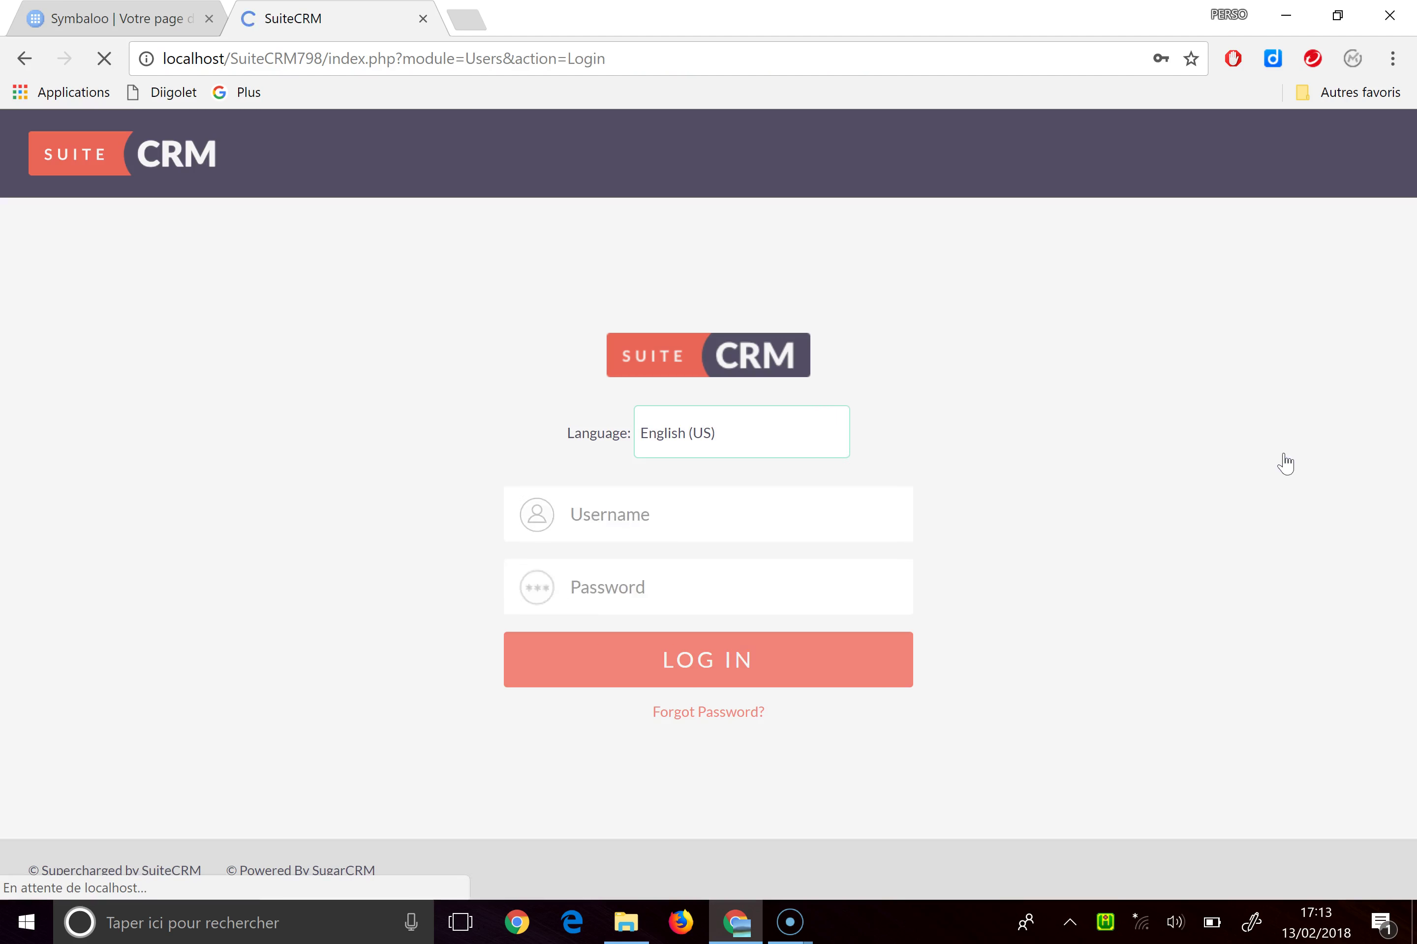
left_click(834, 436)
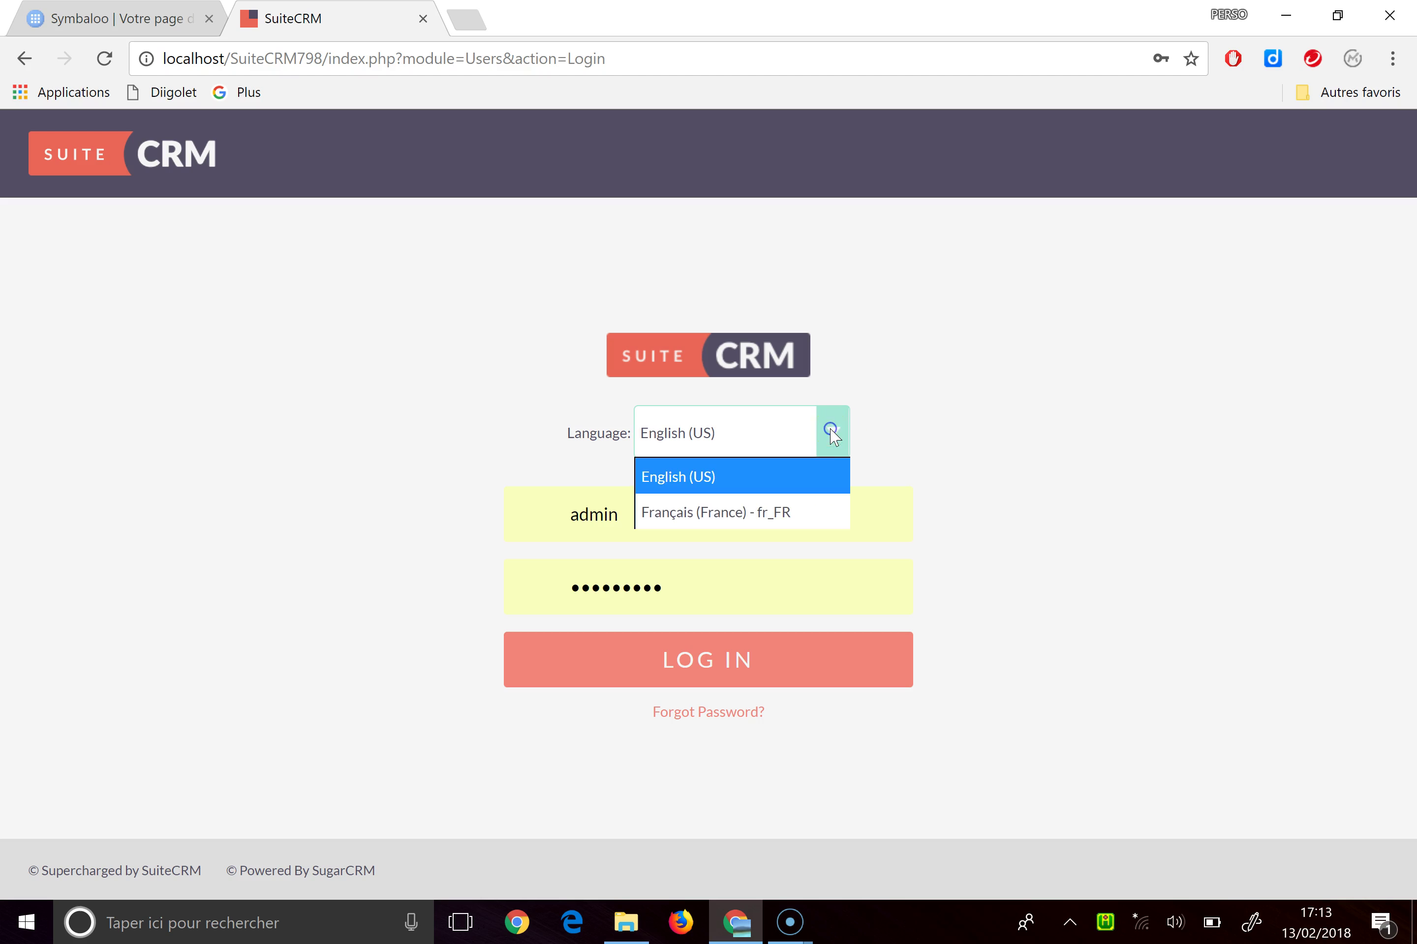
left_click(800, 506)
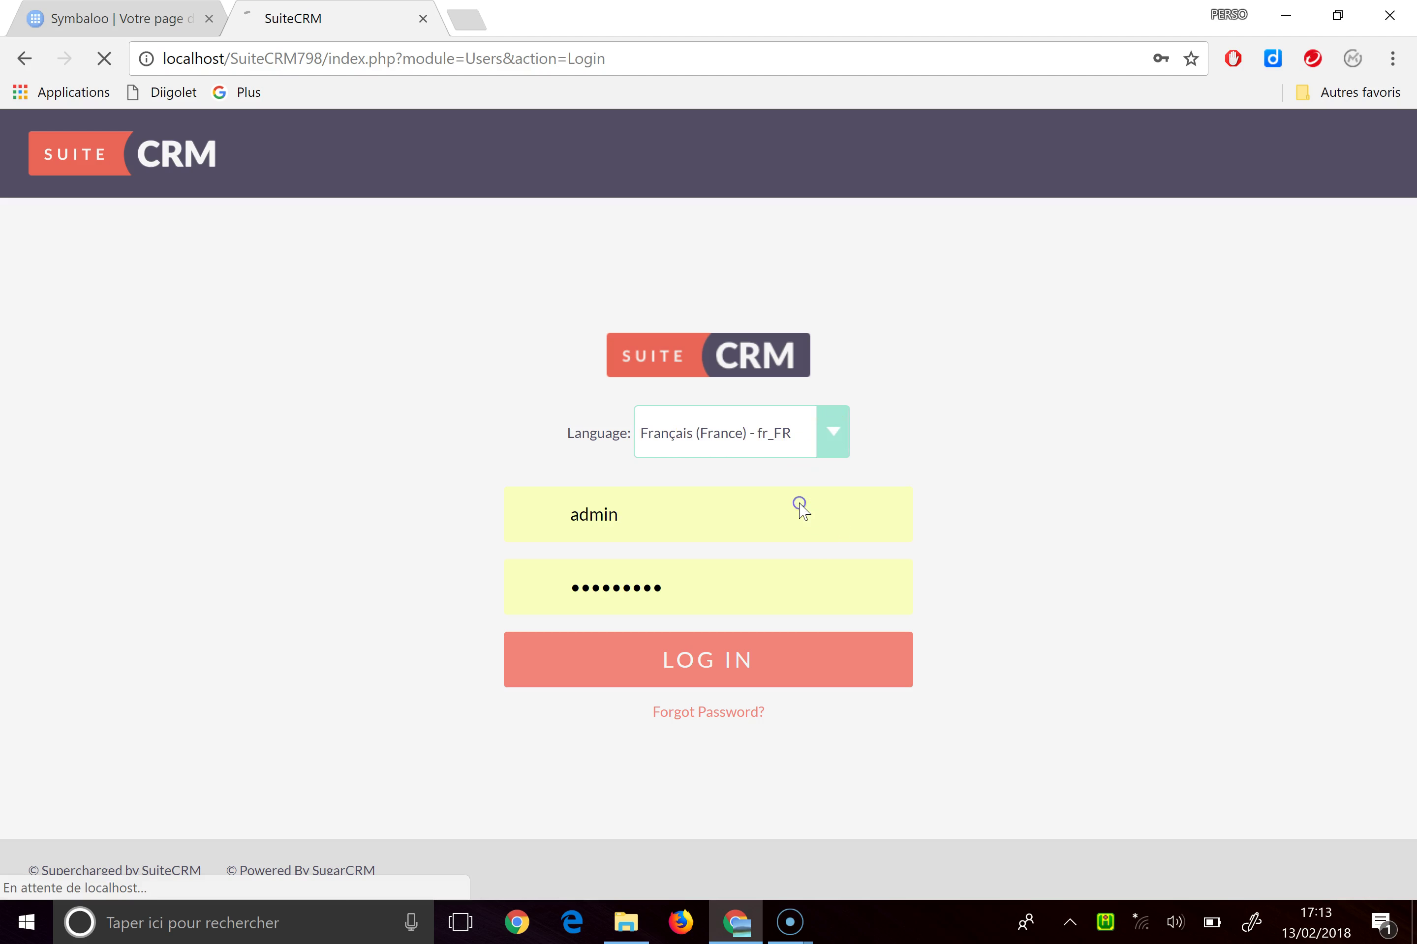
left_click(729, 668)
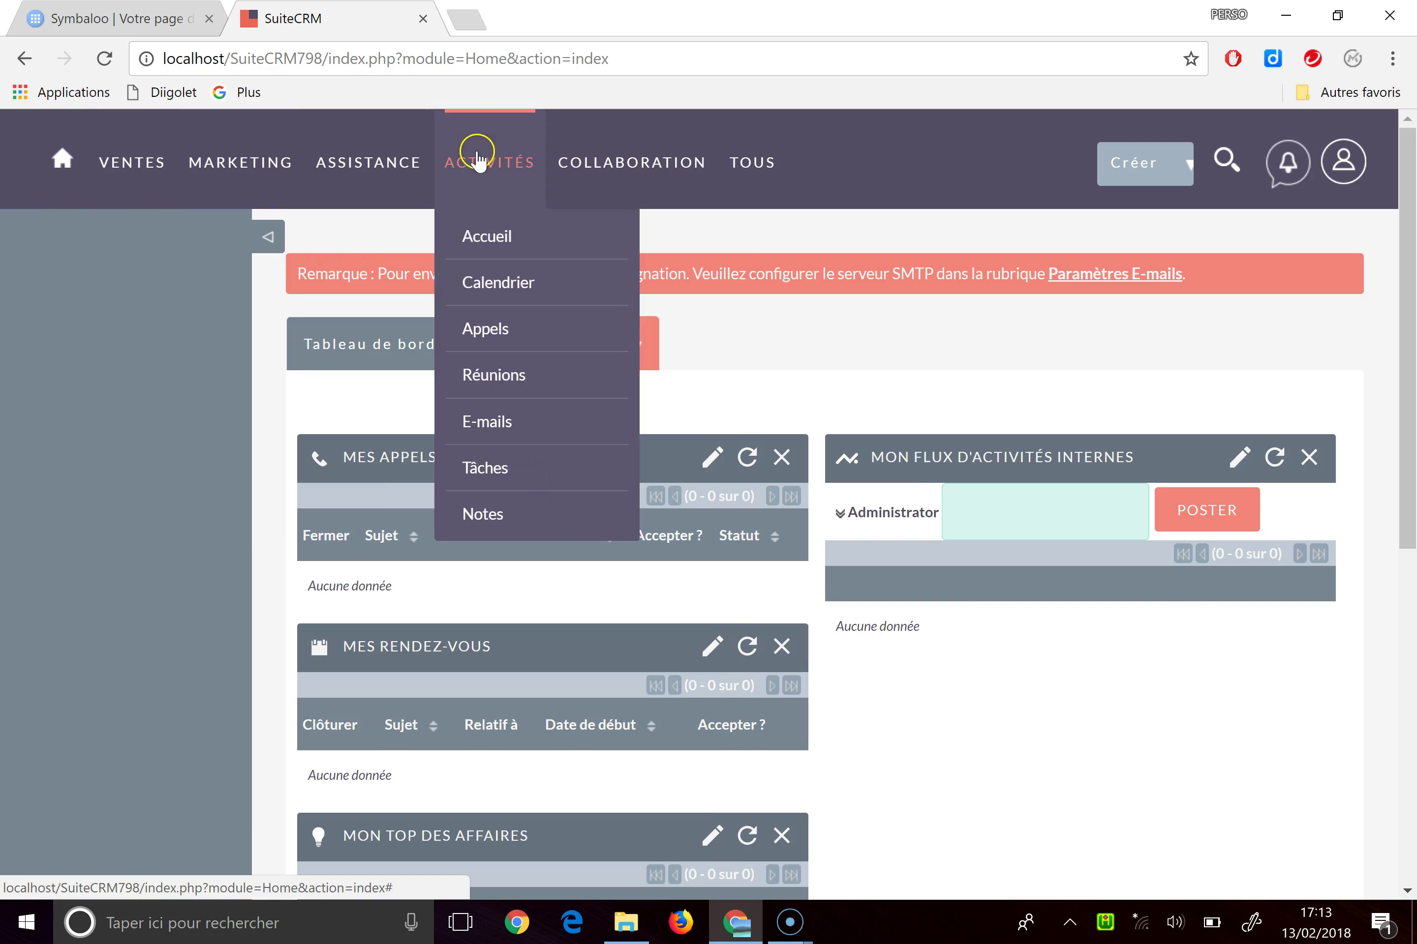
Open Admin from the avatar menu and scroll down to Administration du système
mouse_move(636, 163)
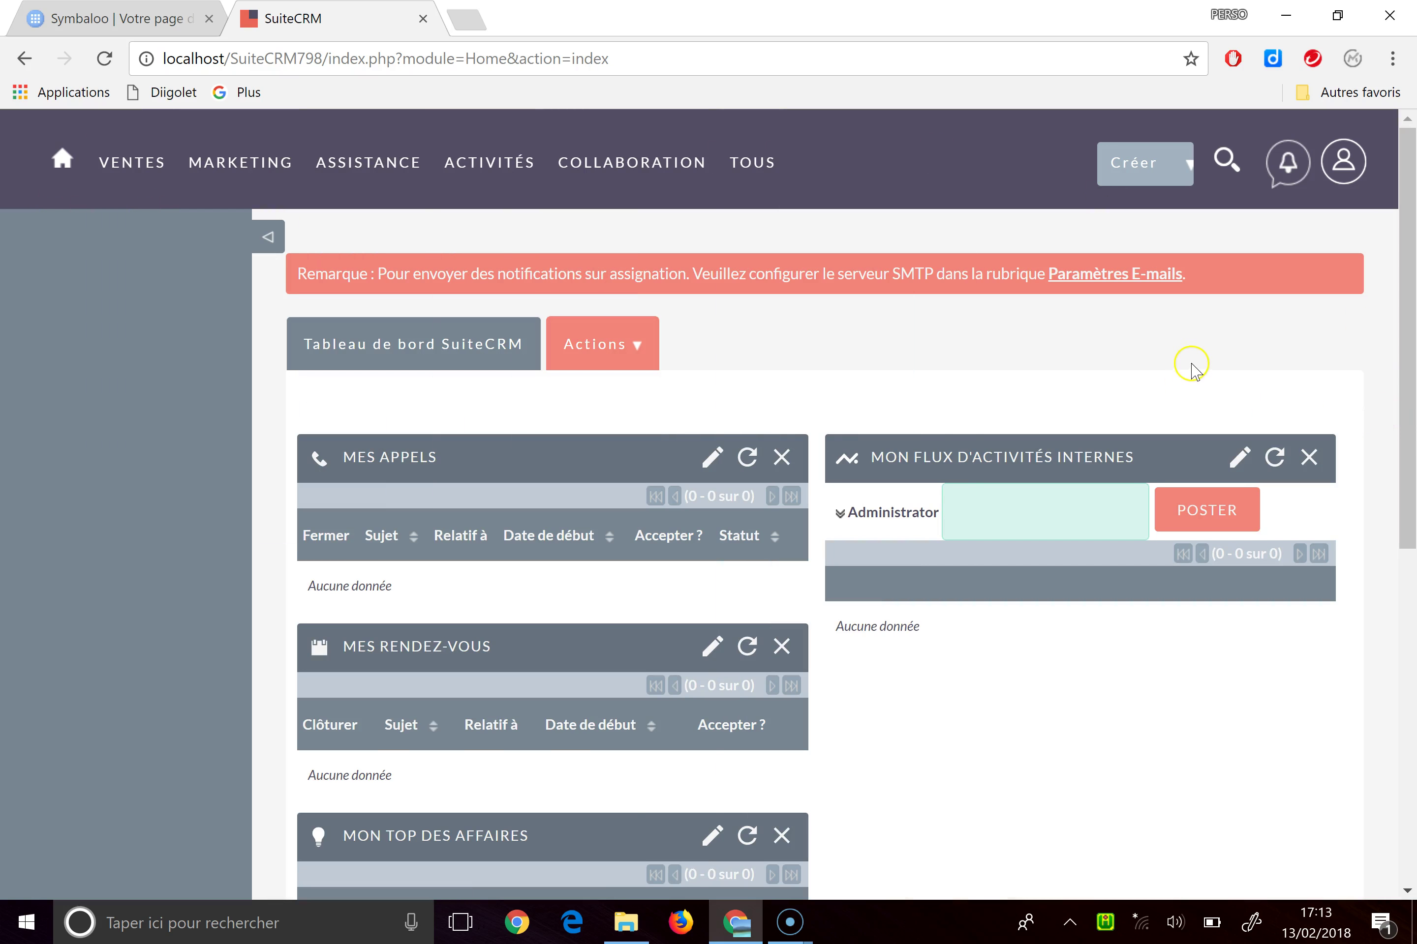
mouse_move(1338, 180)
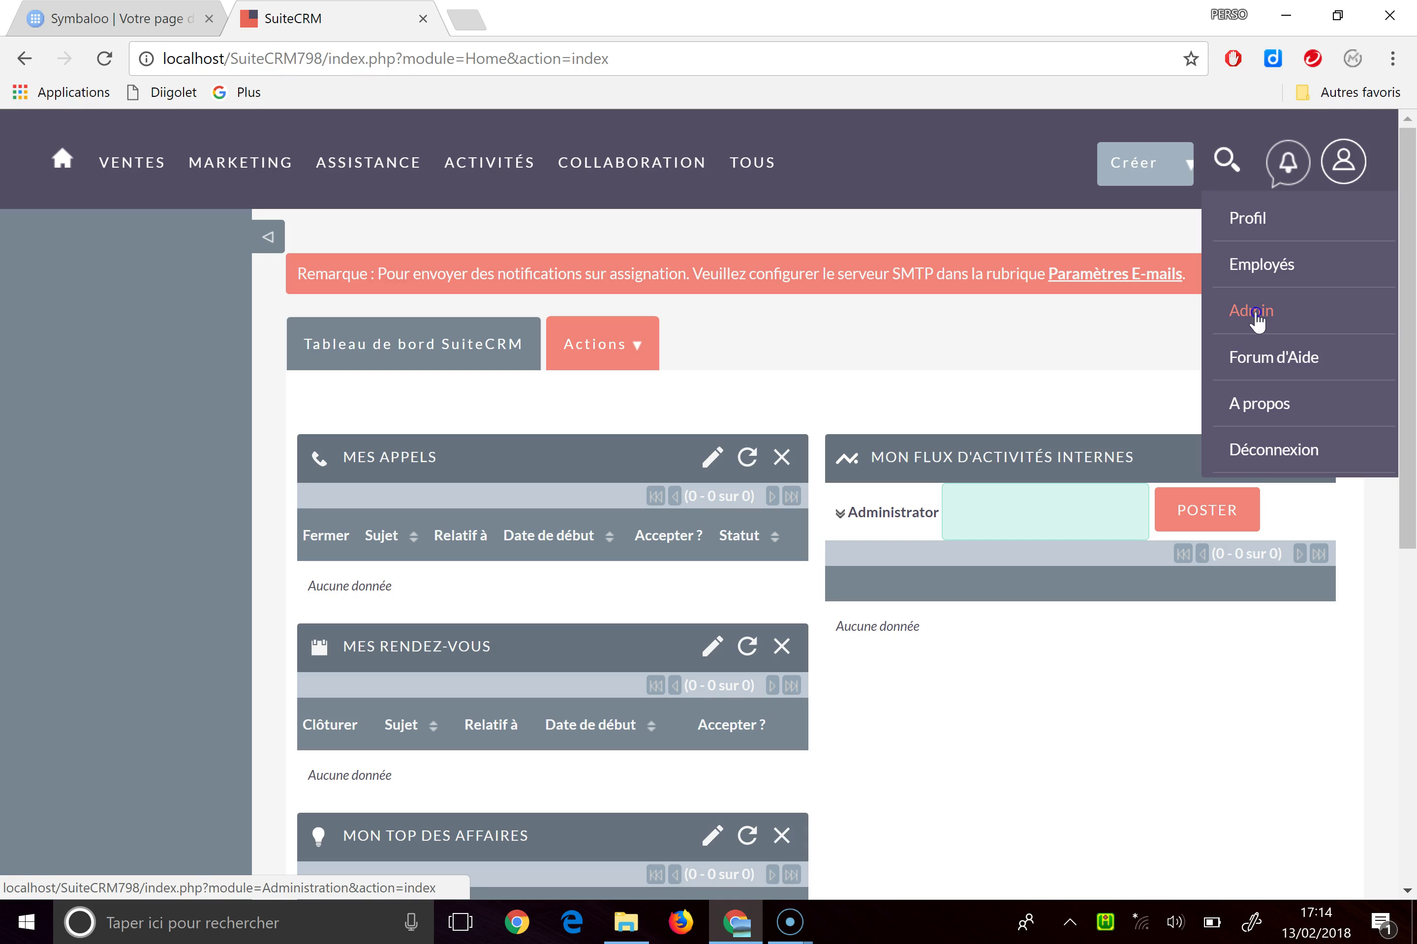
left_click(1256, 320)
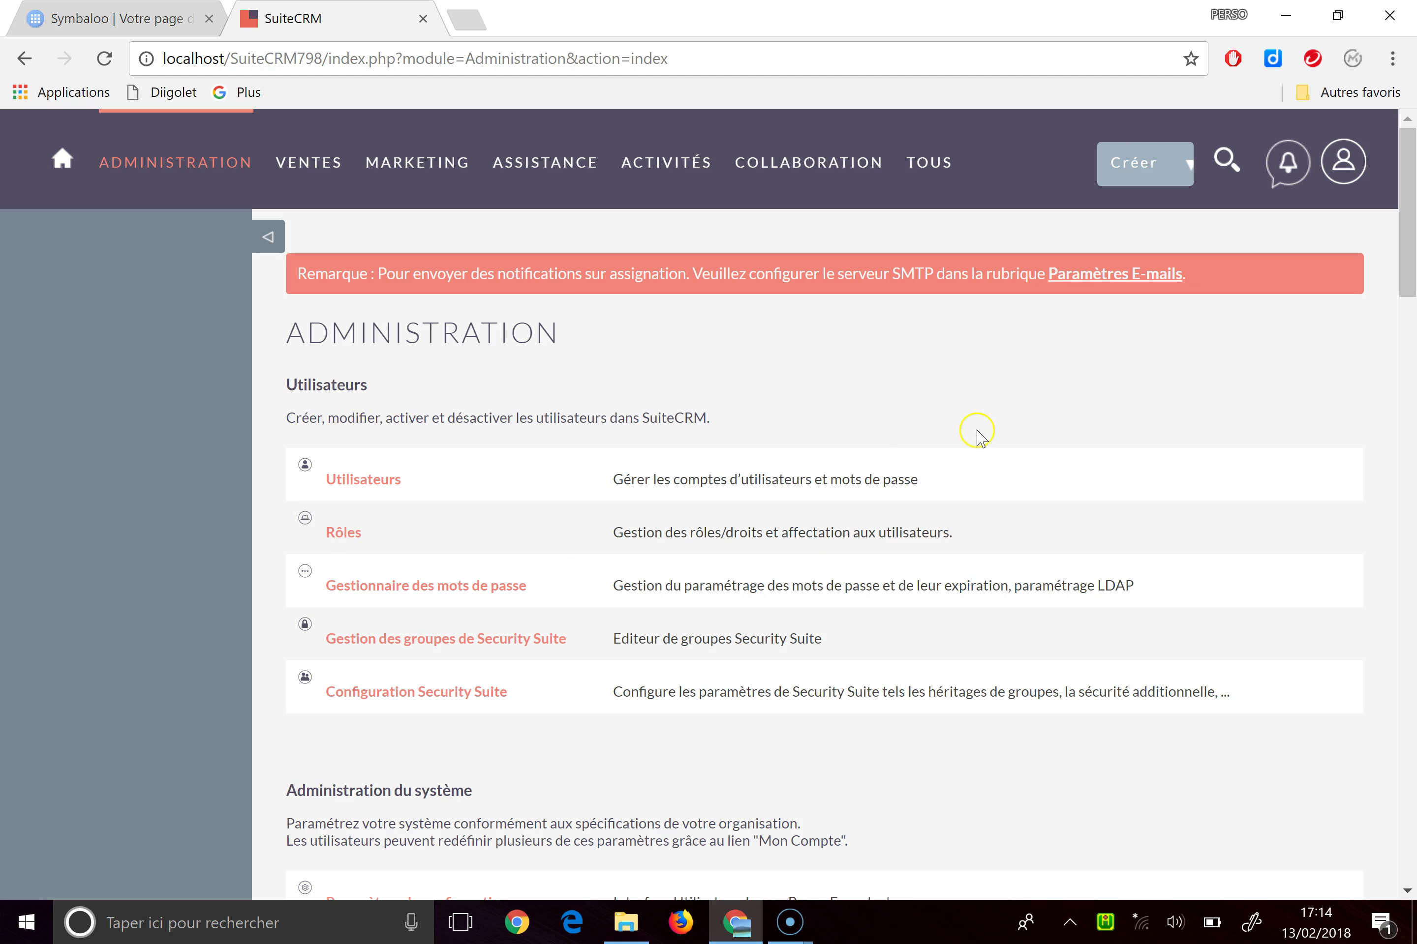
scroll(1006, 432, "down", 3)
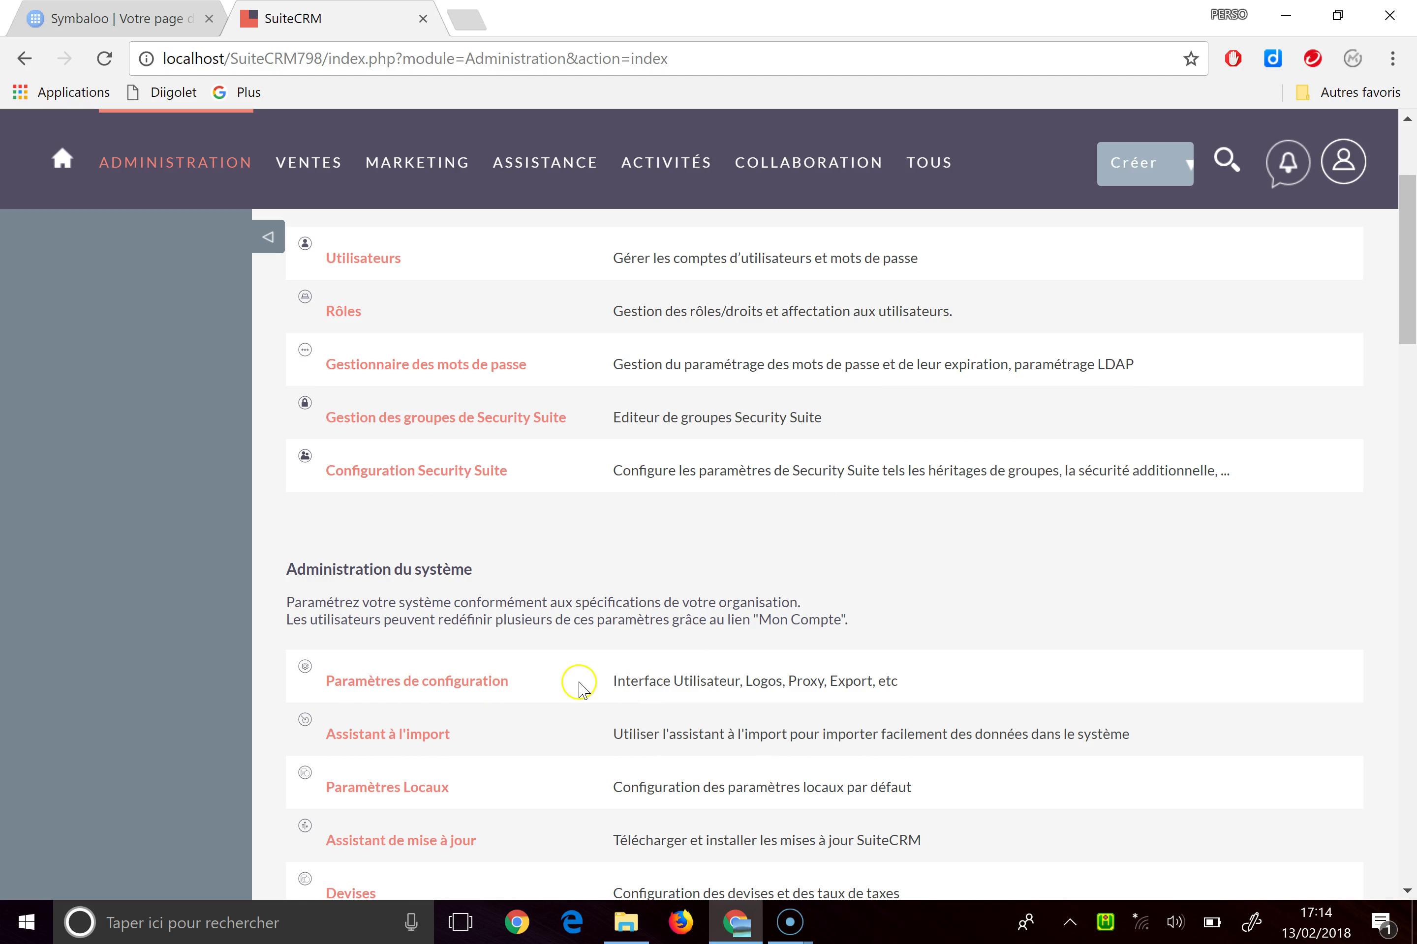
scroll(576, 686, "down", 2)
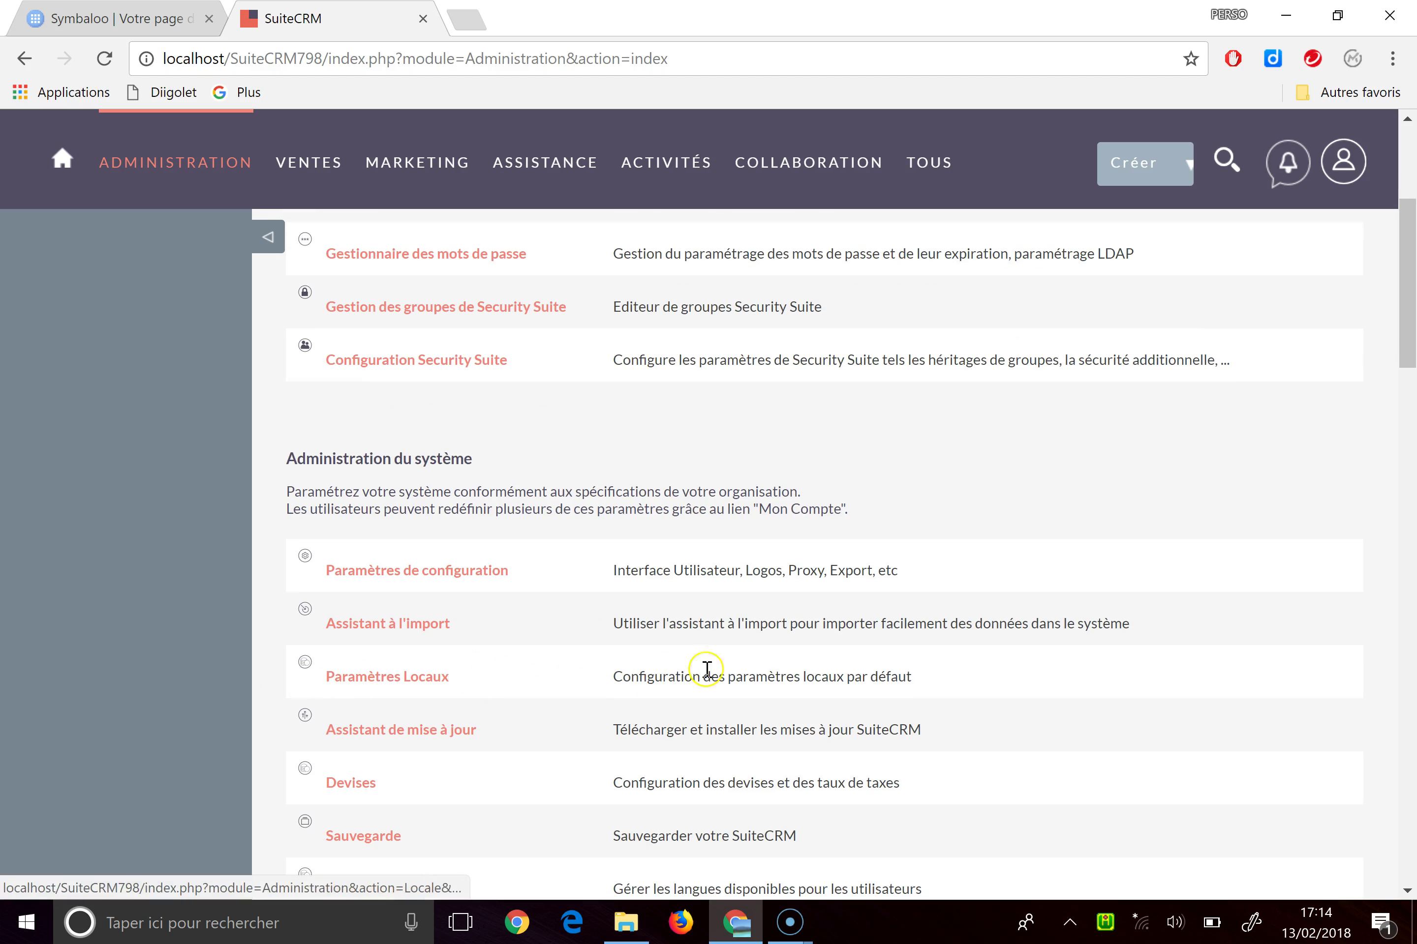
In Paramètres Locaux, set Langue par défaut to Français (France) - fr_FR and save
left_click(402, 676)
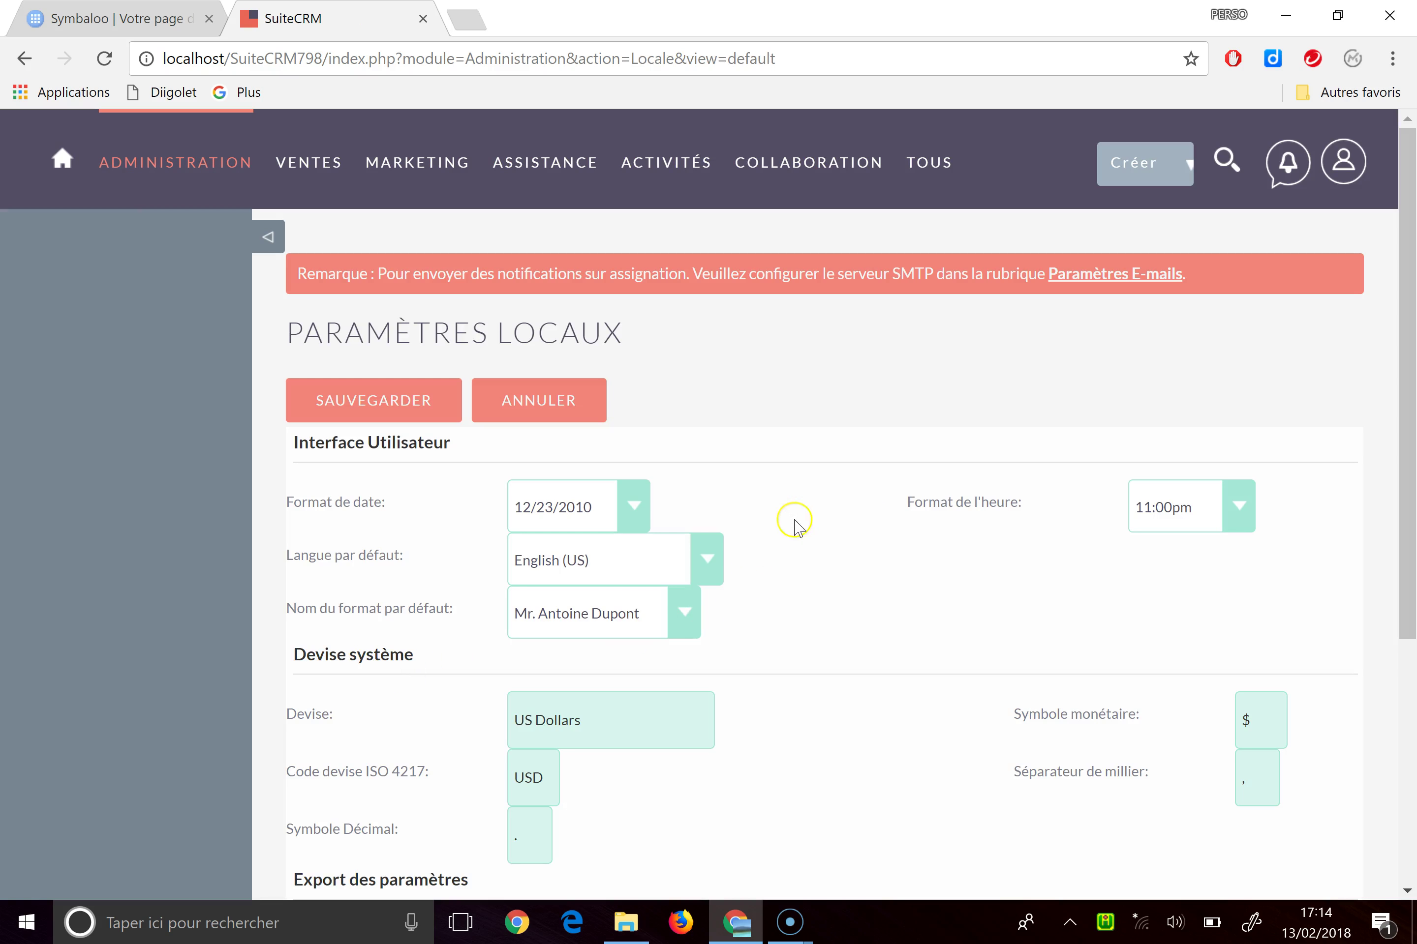
scroll(866, 535, "down", 2)
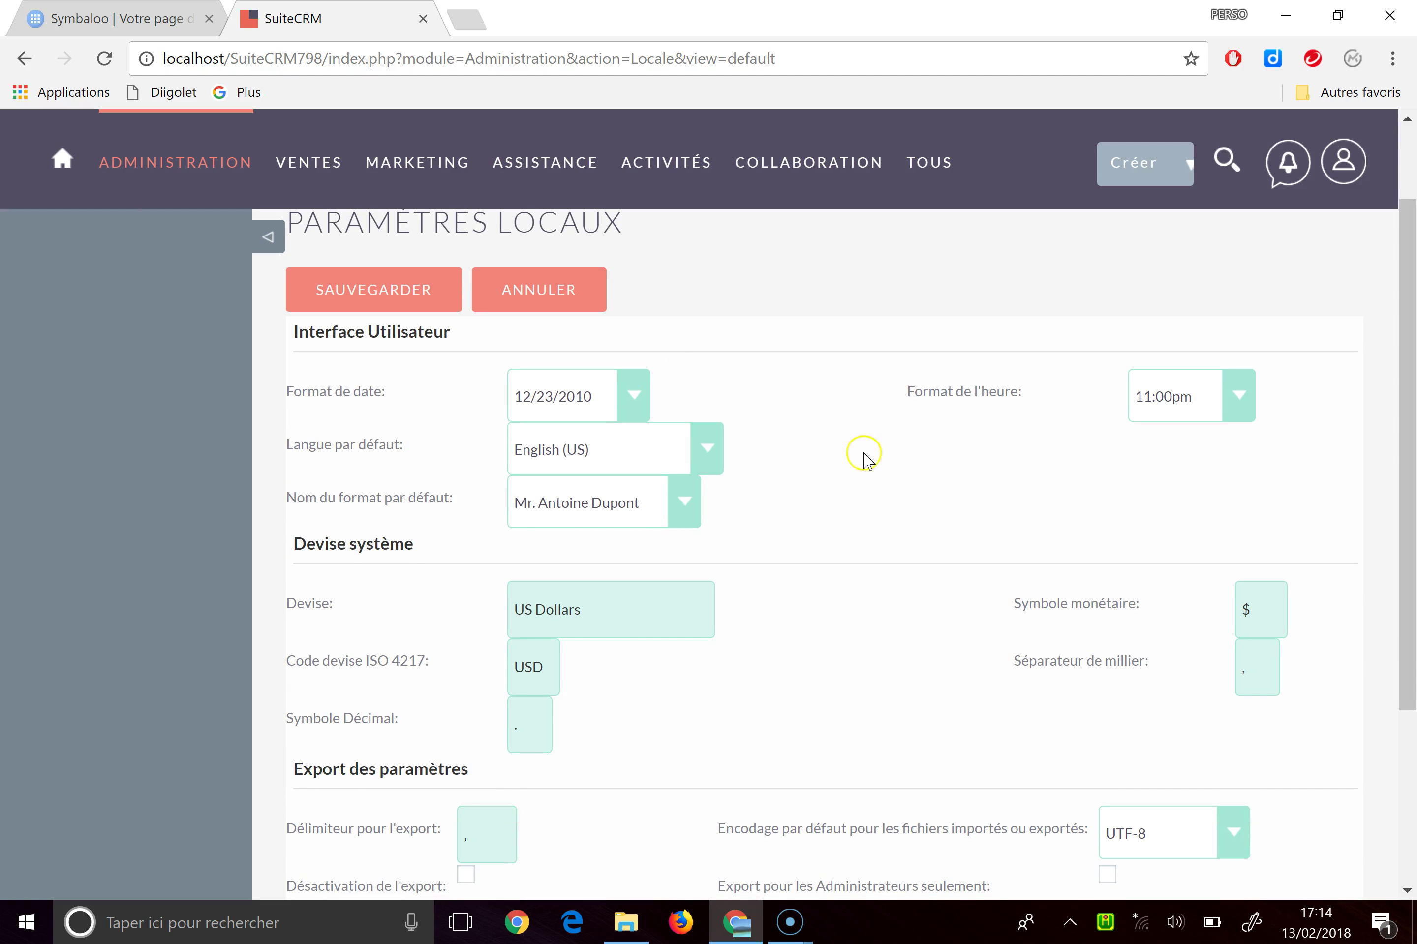
left_click(723, 461)
left_click(600, 537)
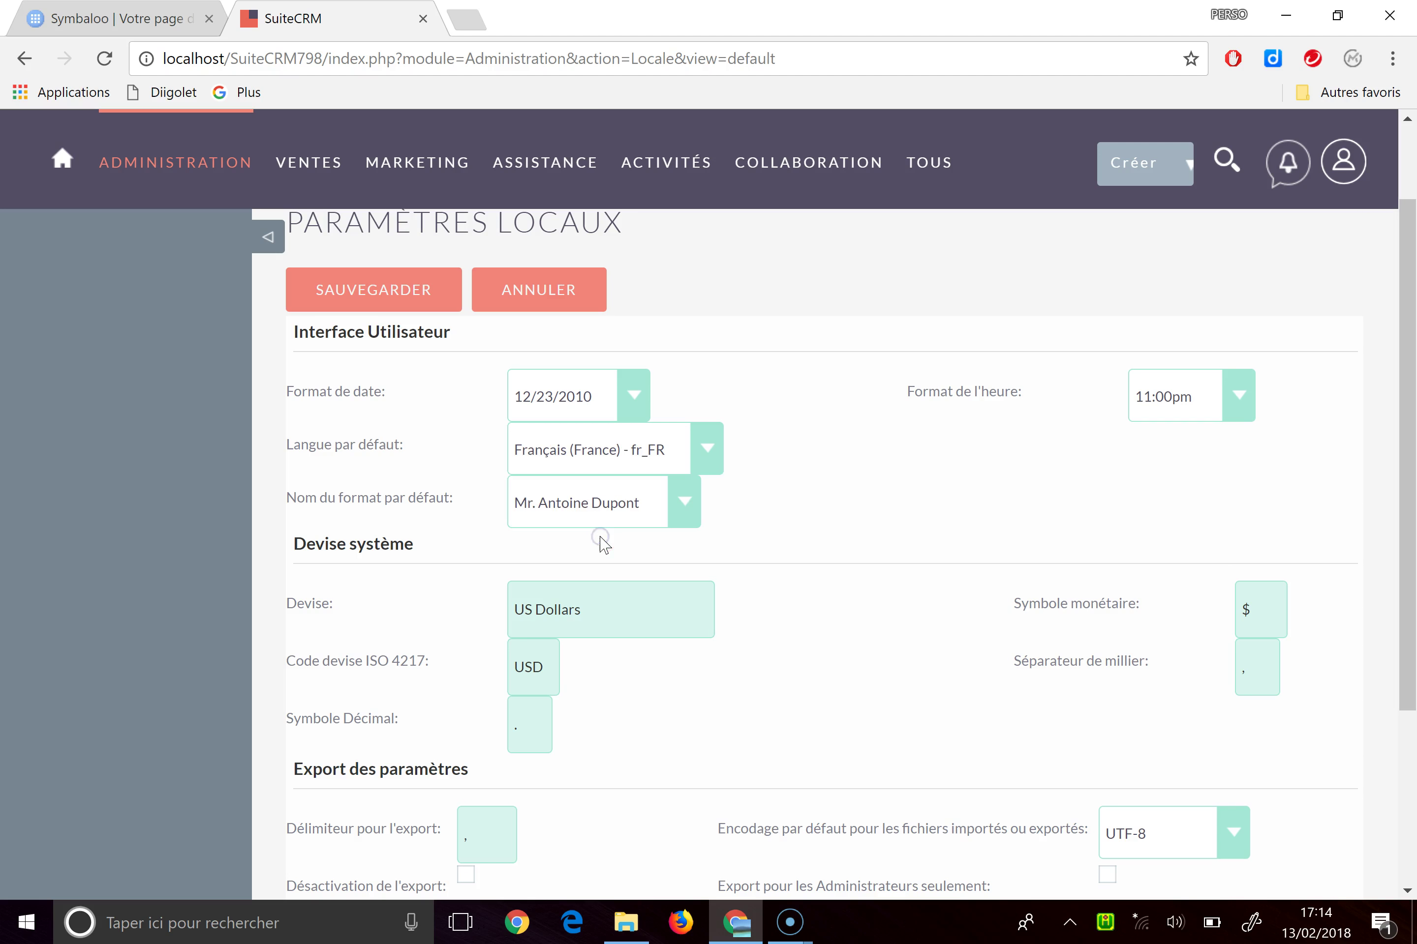
scroll(823, 499, "down", 5)
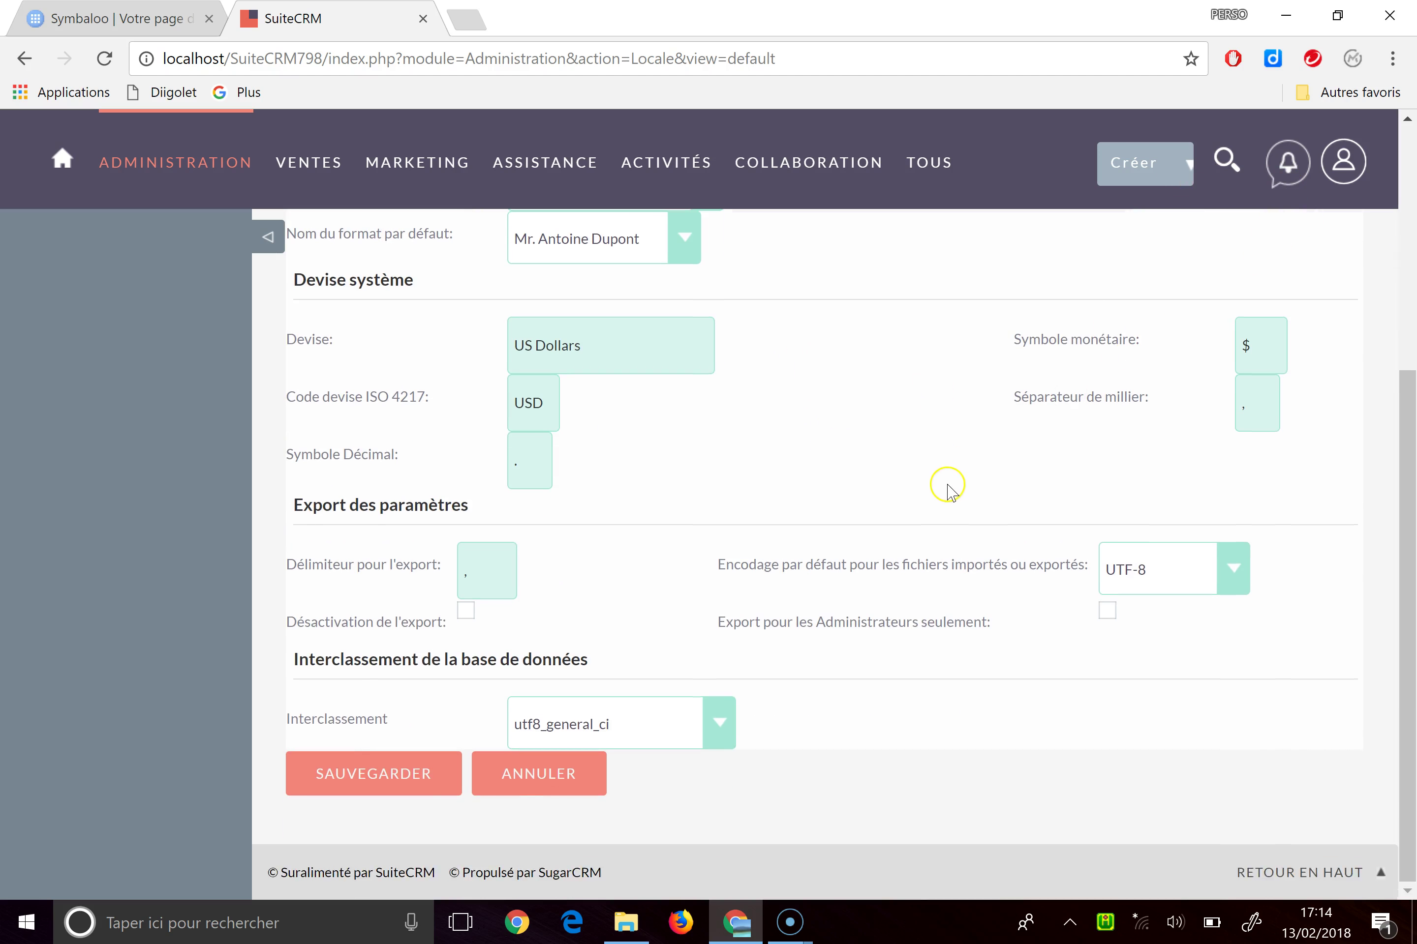
scroll(950, 481, "up", 6)
scroll(951, 524, "down", 4)
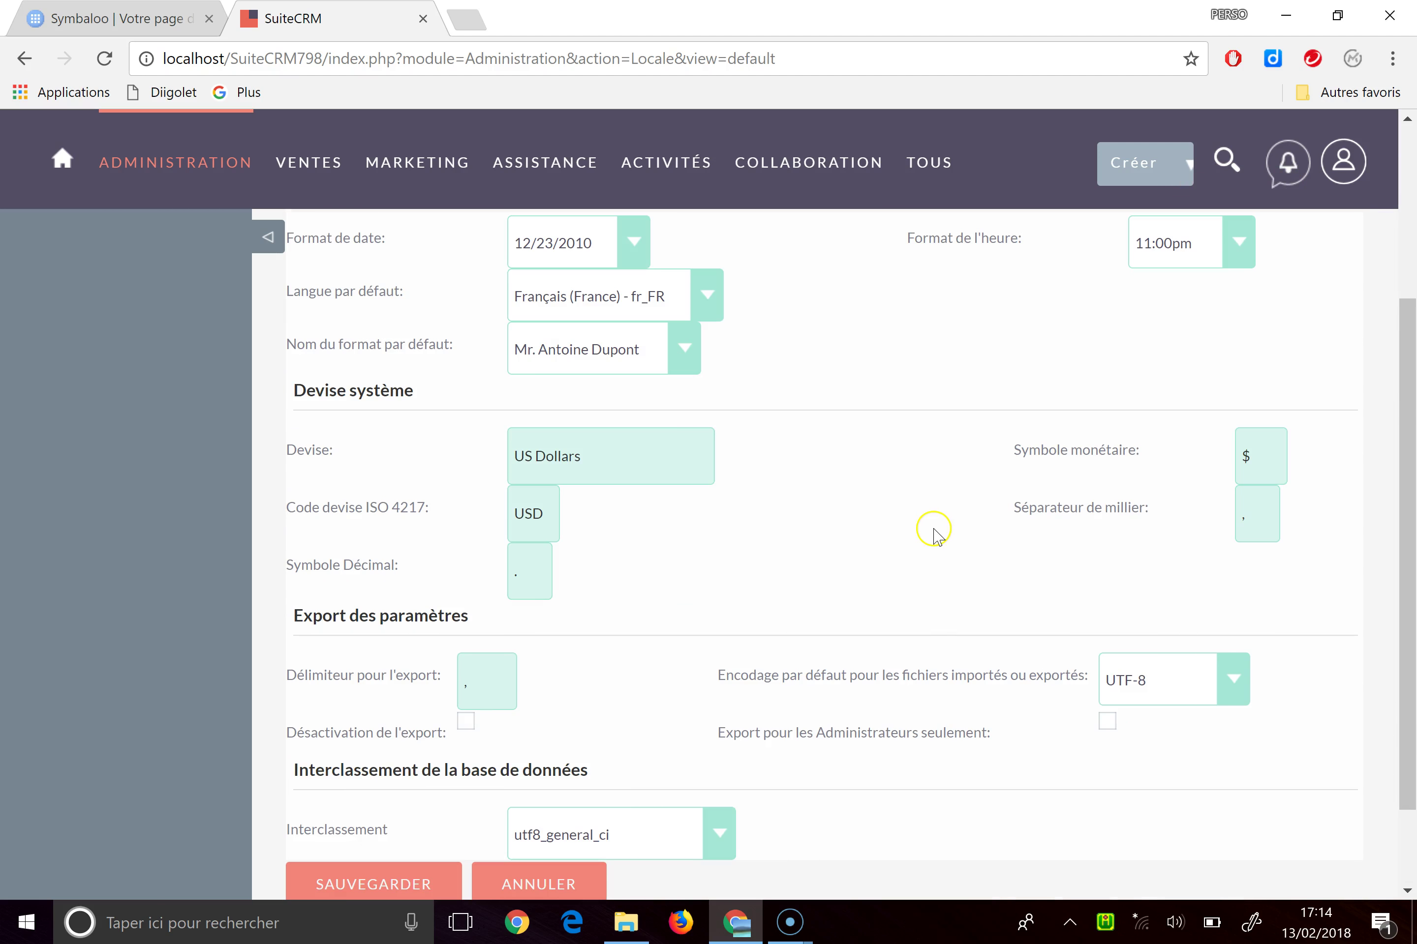
scroll(939, 488, "down", 2)
scroll(943, 459, "up", 7)
left_click(355, 407)
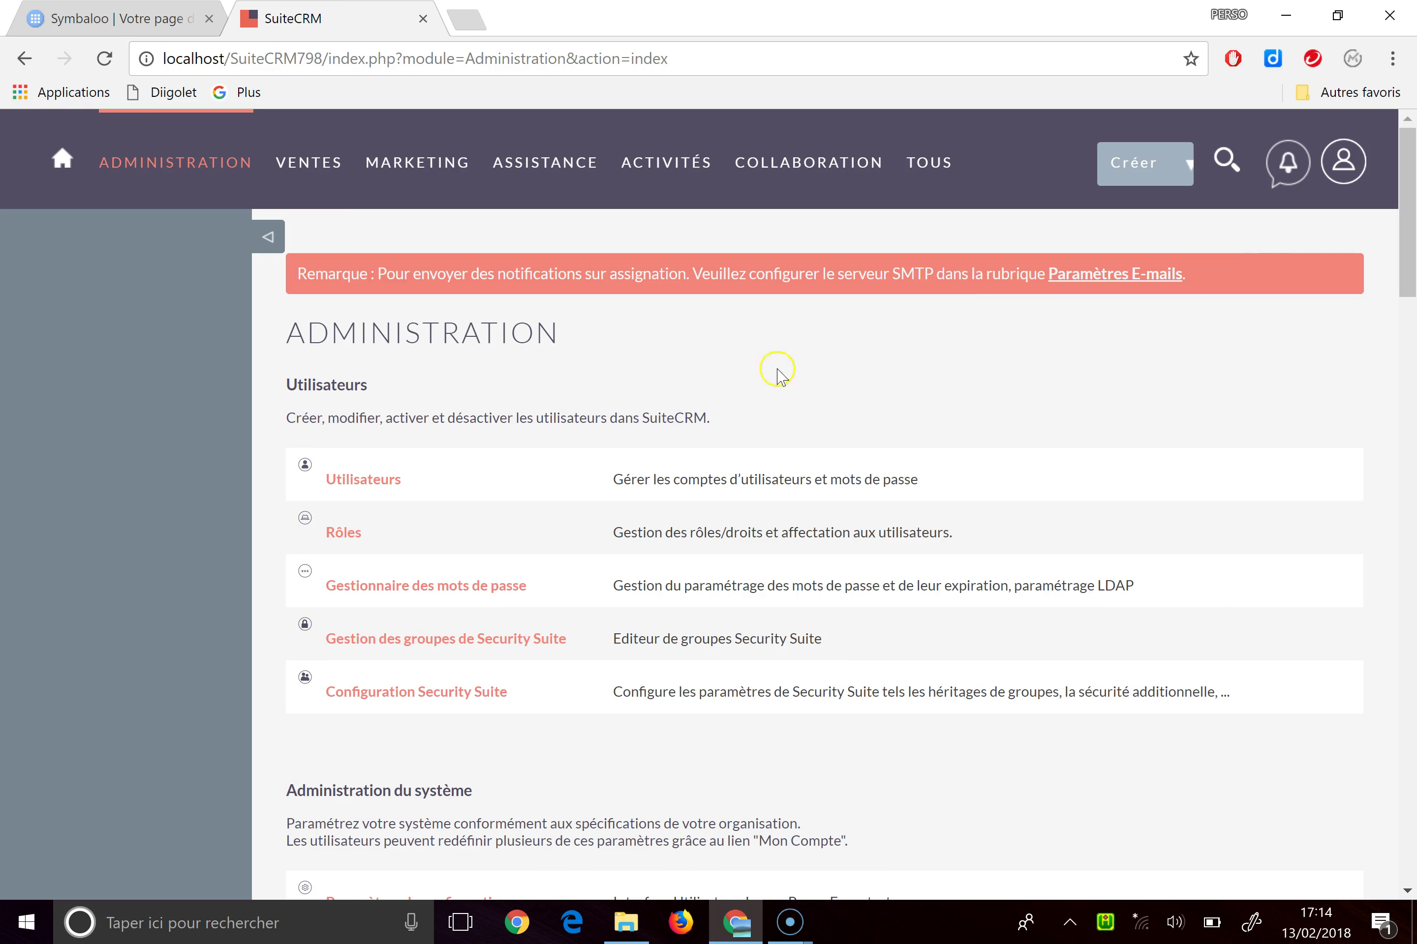
left_click(1347, 163)
left_click(1254, 314)
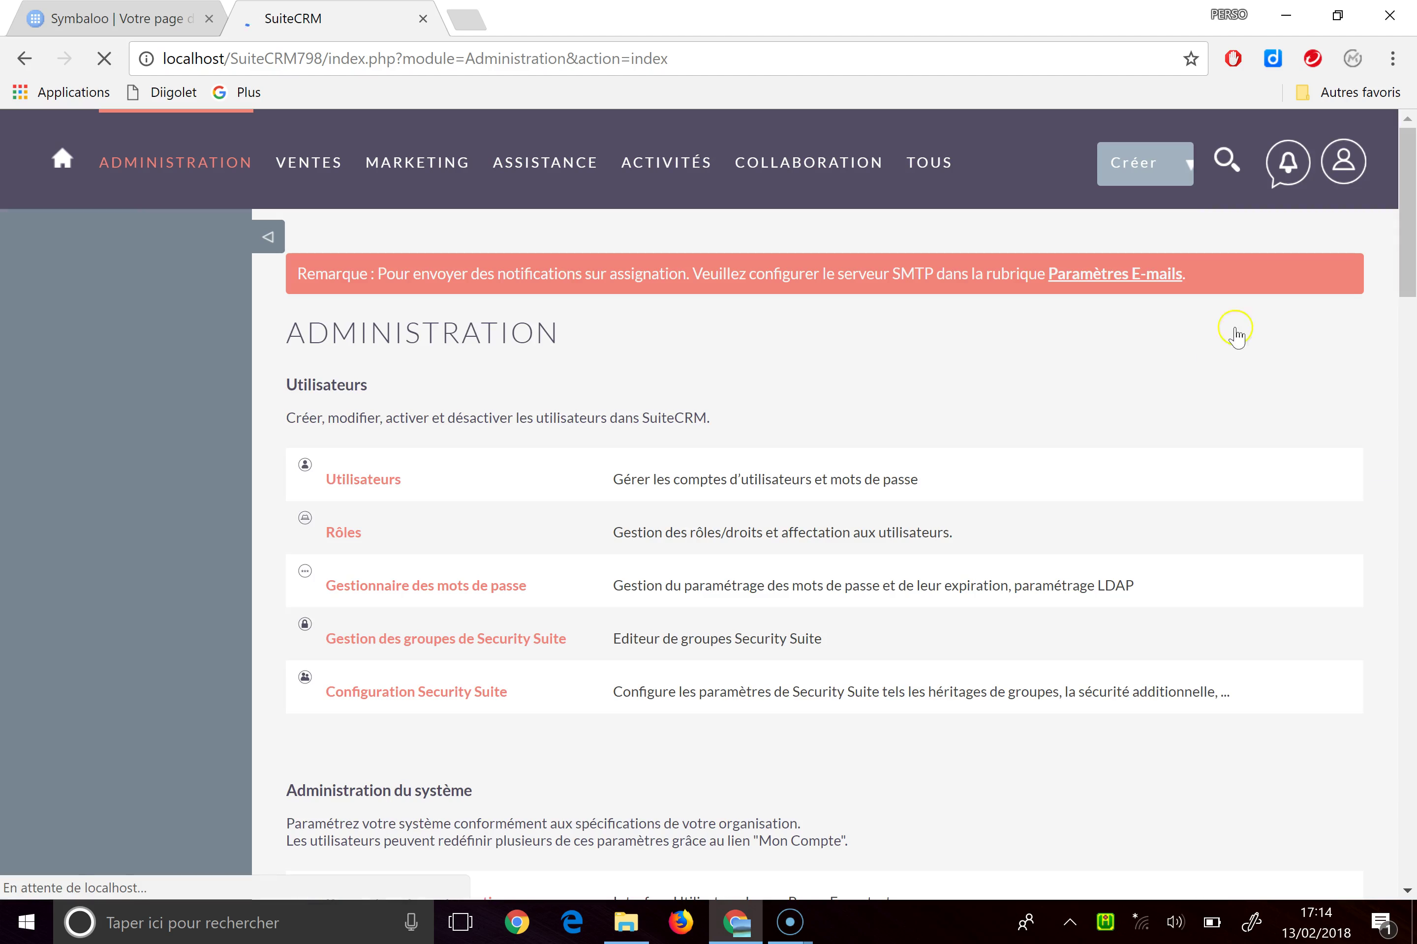
scroll(447, 366, "down", 2)
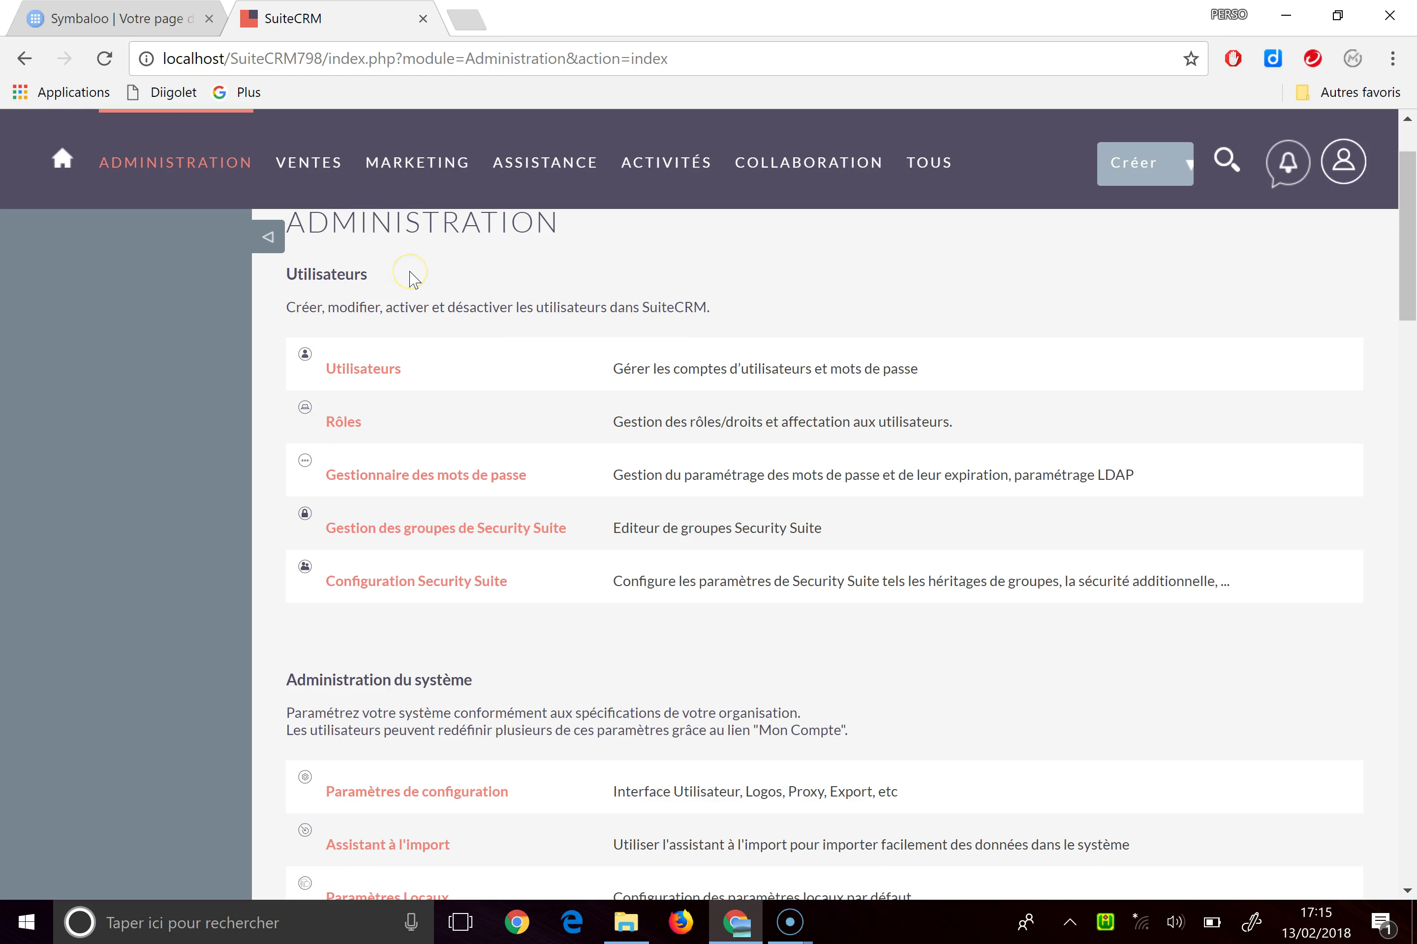
scroll(464, 475, "down", 4)
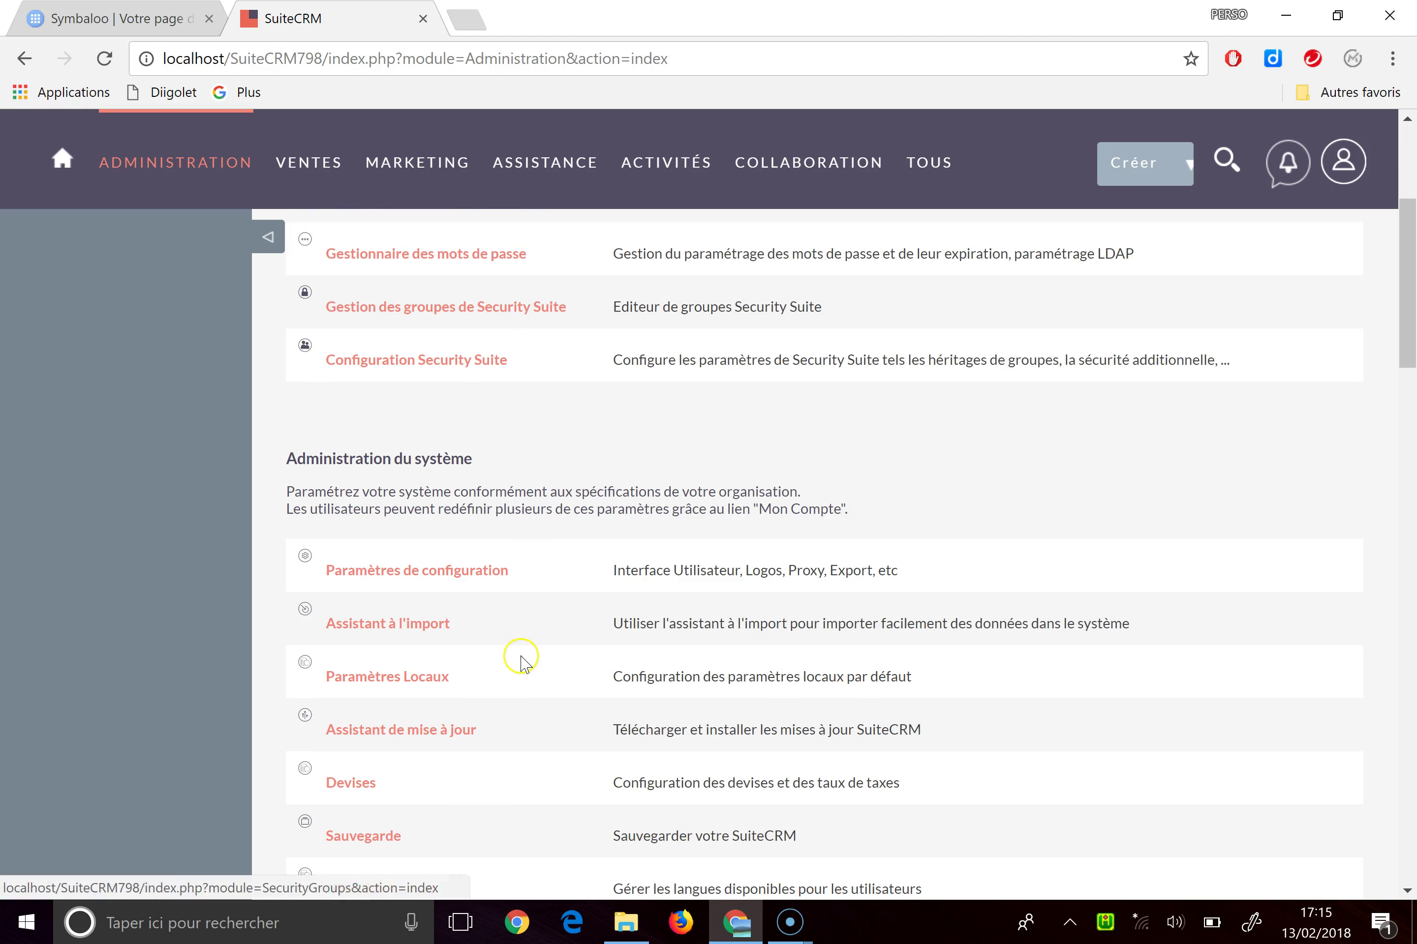
scroll(482, 484, "down", 2)
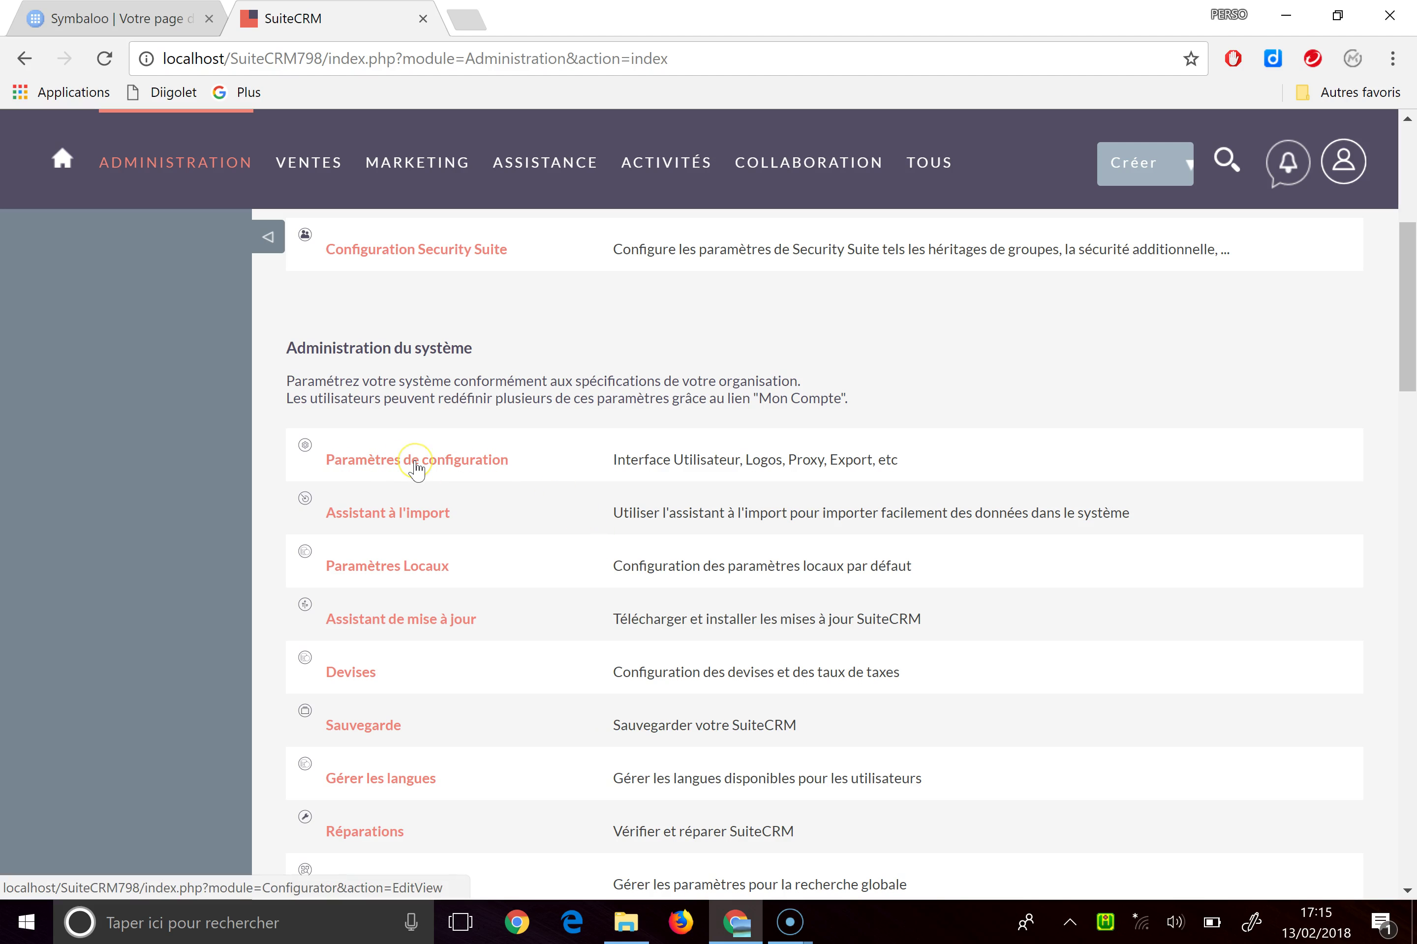
scroll(430, 463, "down", 14)
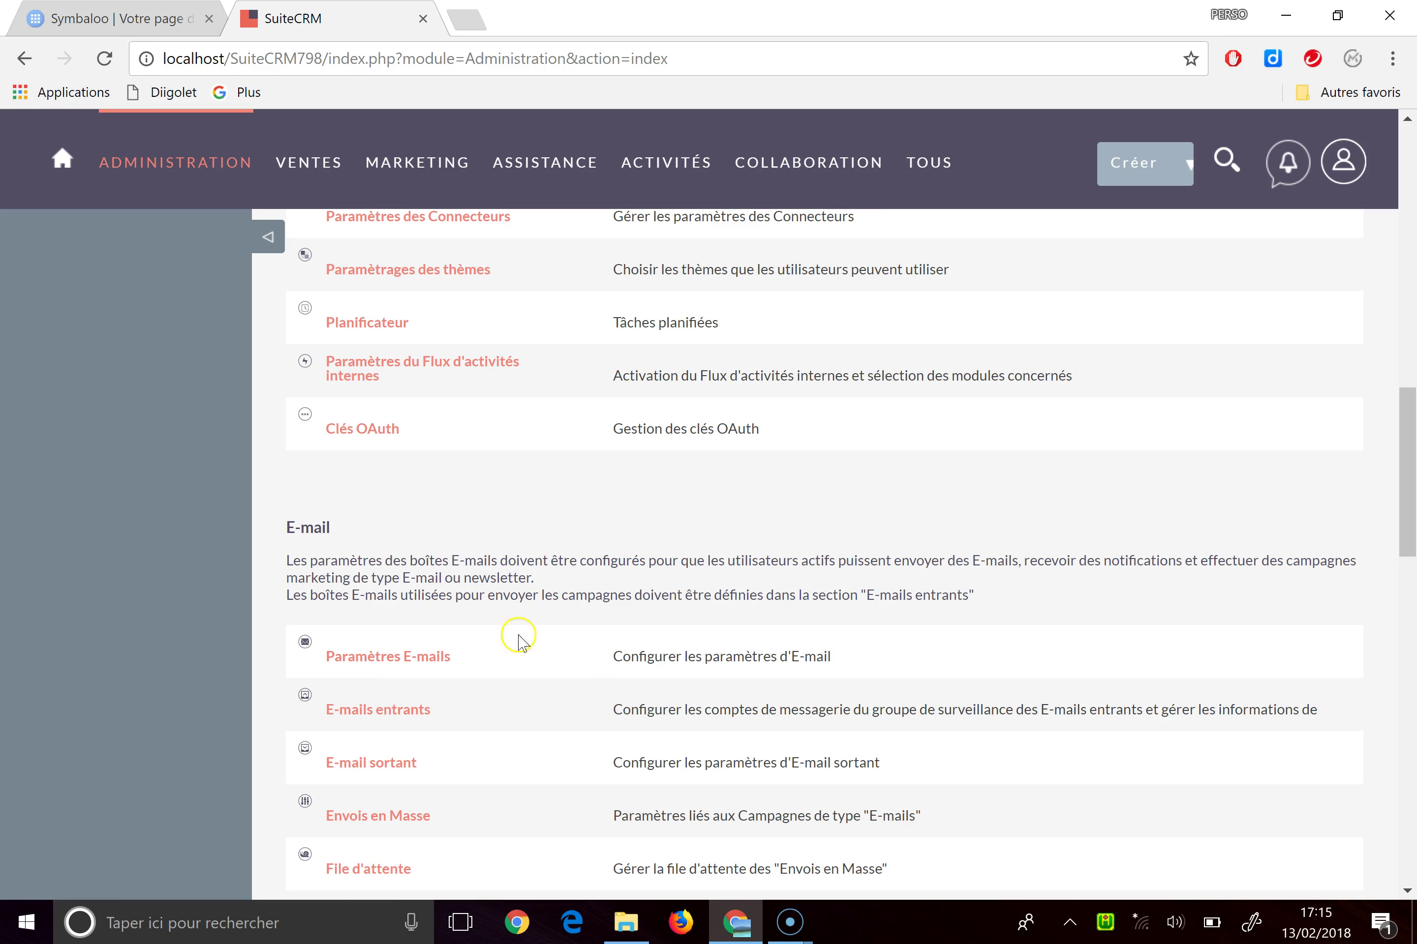
scroll(552, 677, "down", 2)
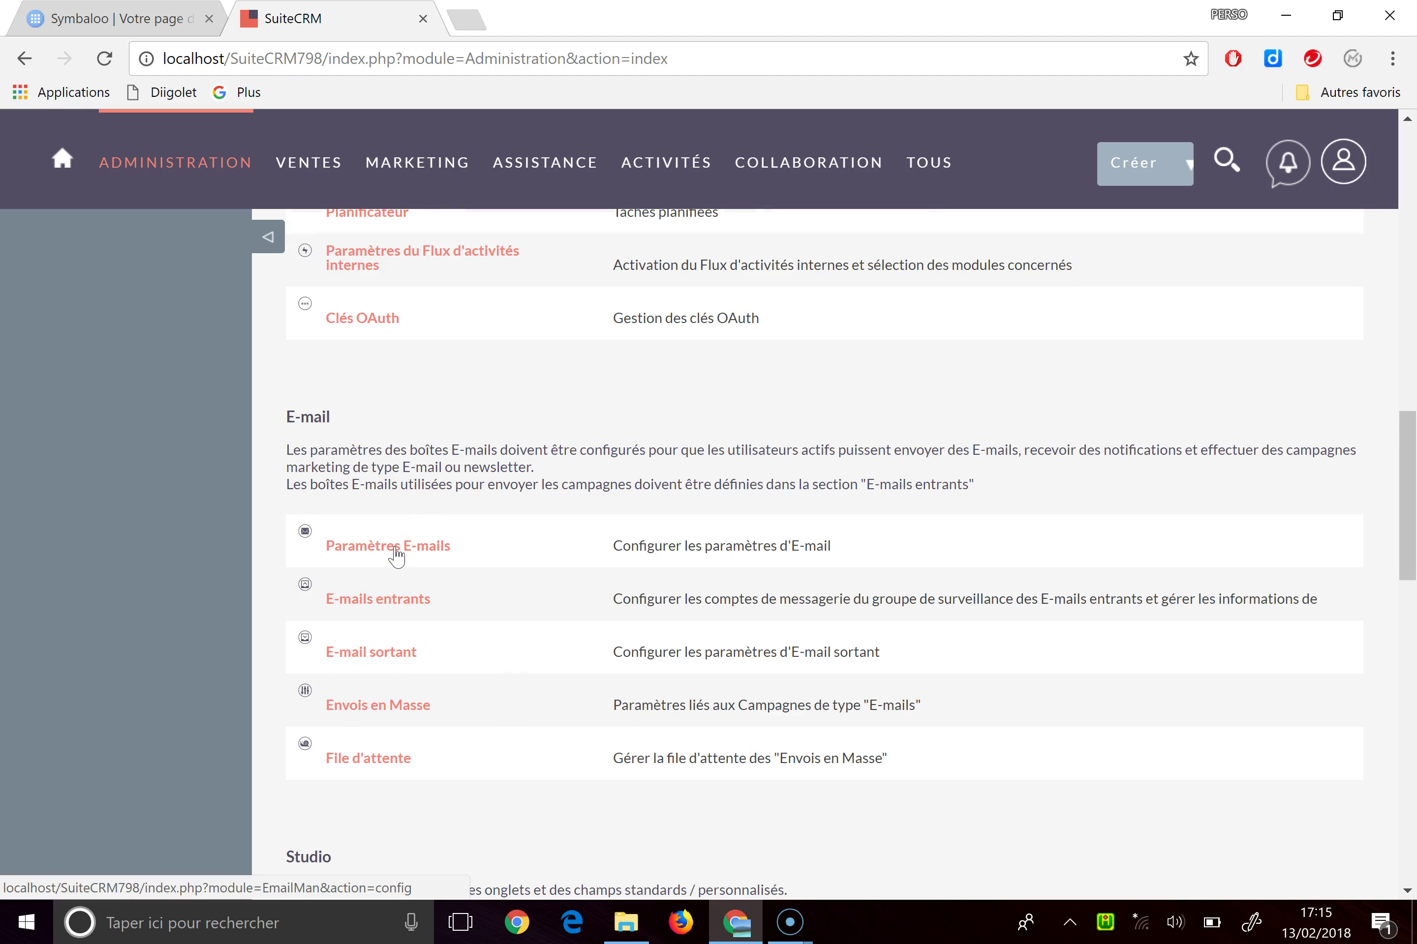
scroll(395, 556, "down", 10)
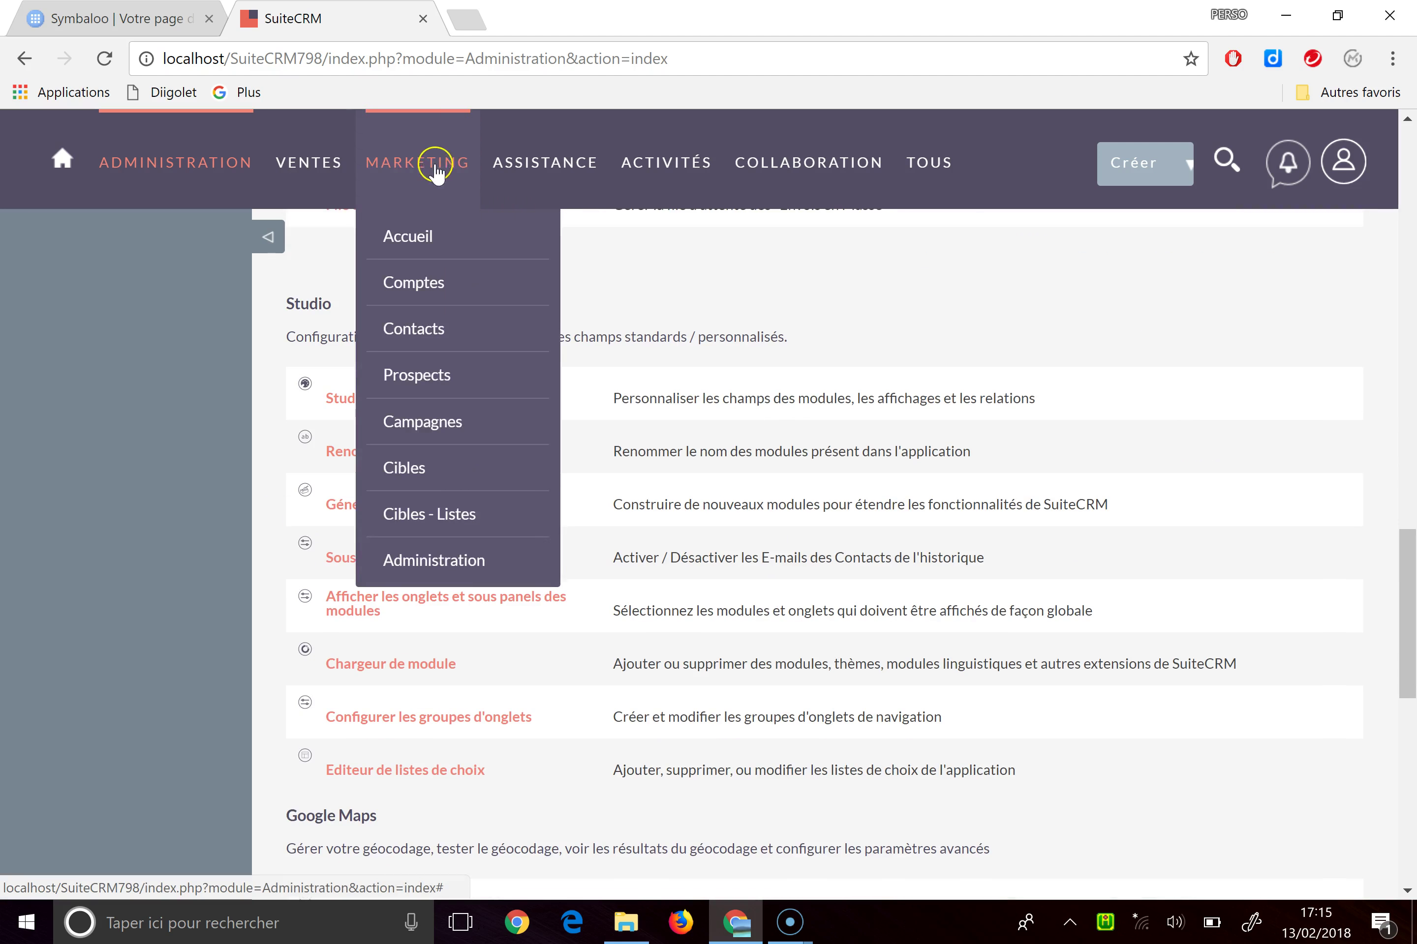
mouse_move(803, 172)
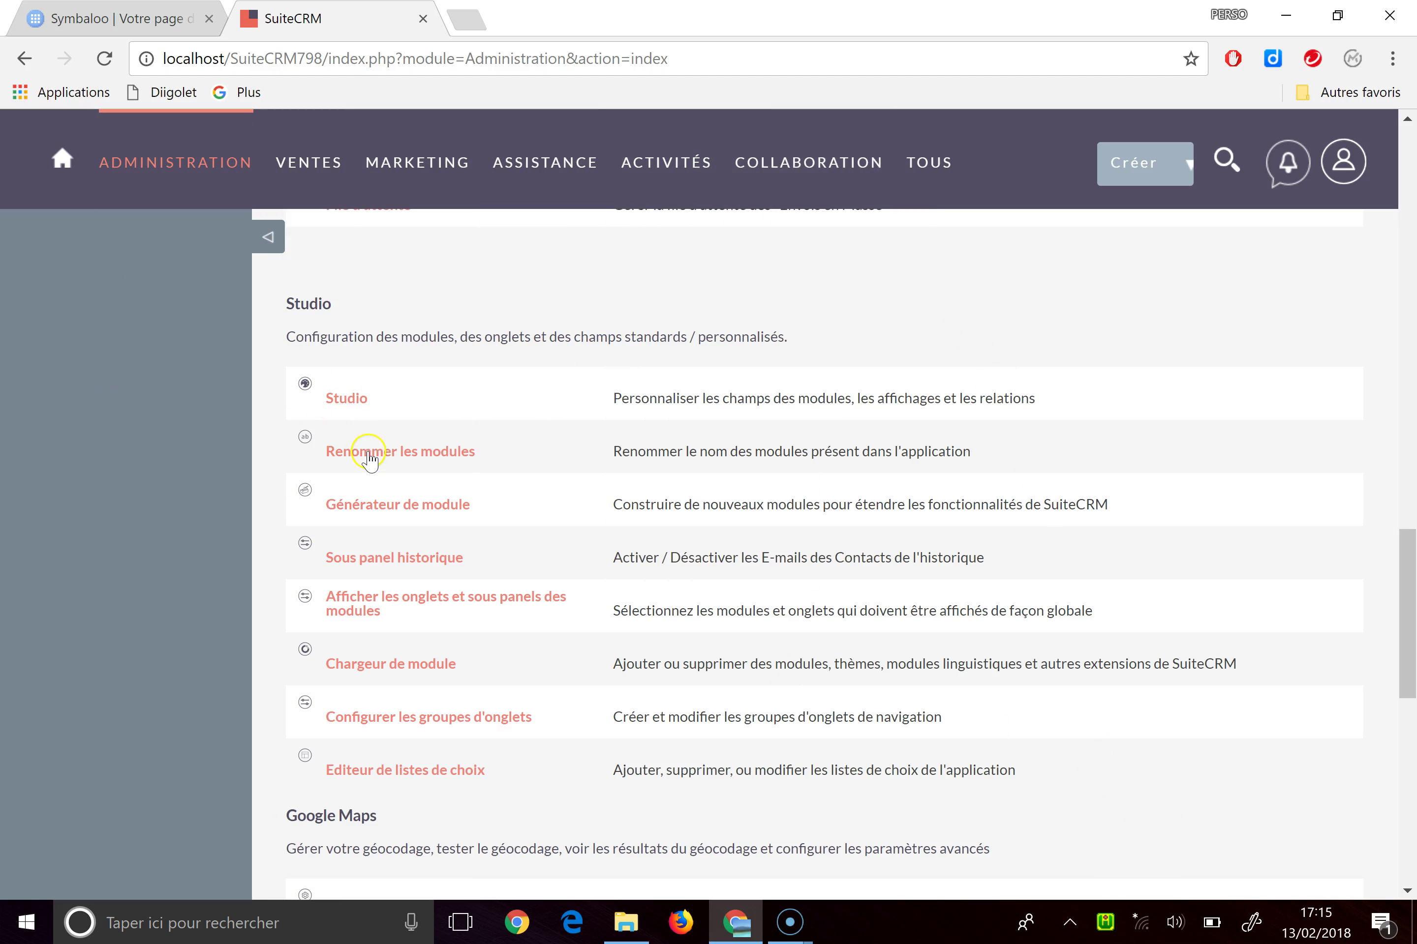
mouse_move(305, 174)
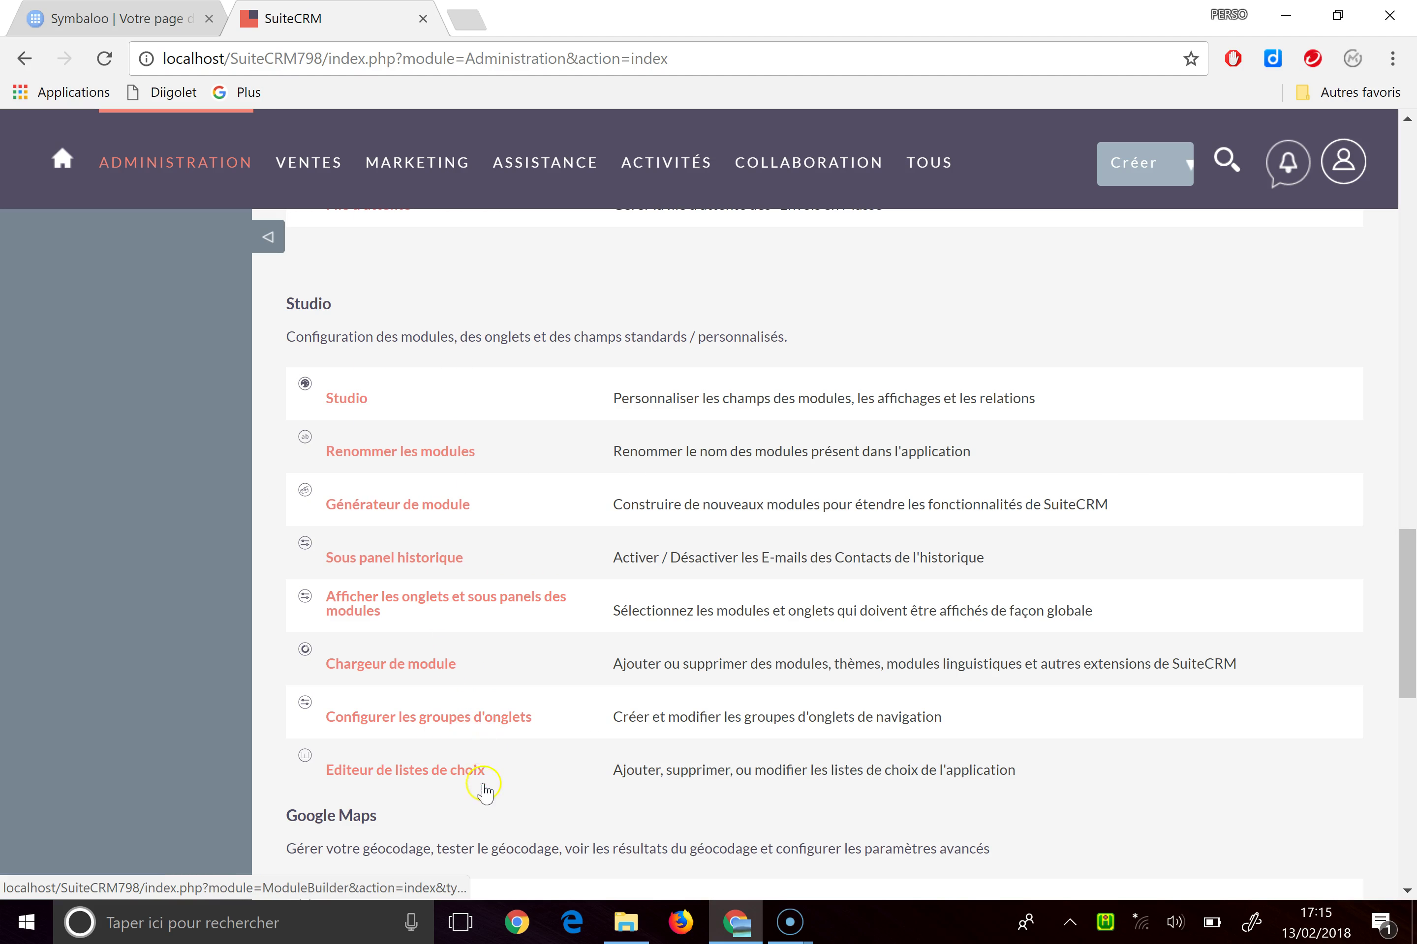
scroll(452, 786, "down", 10)
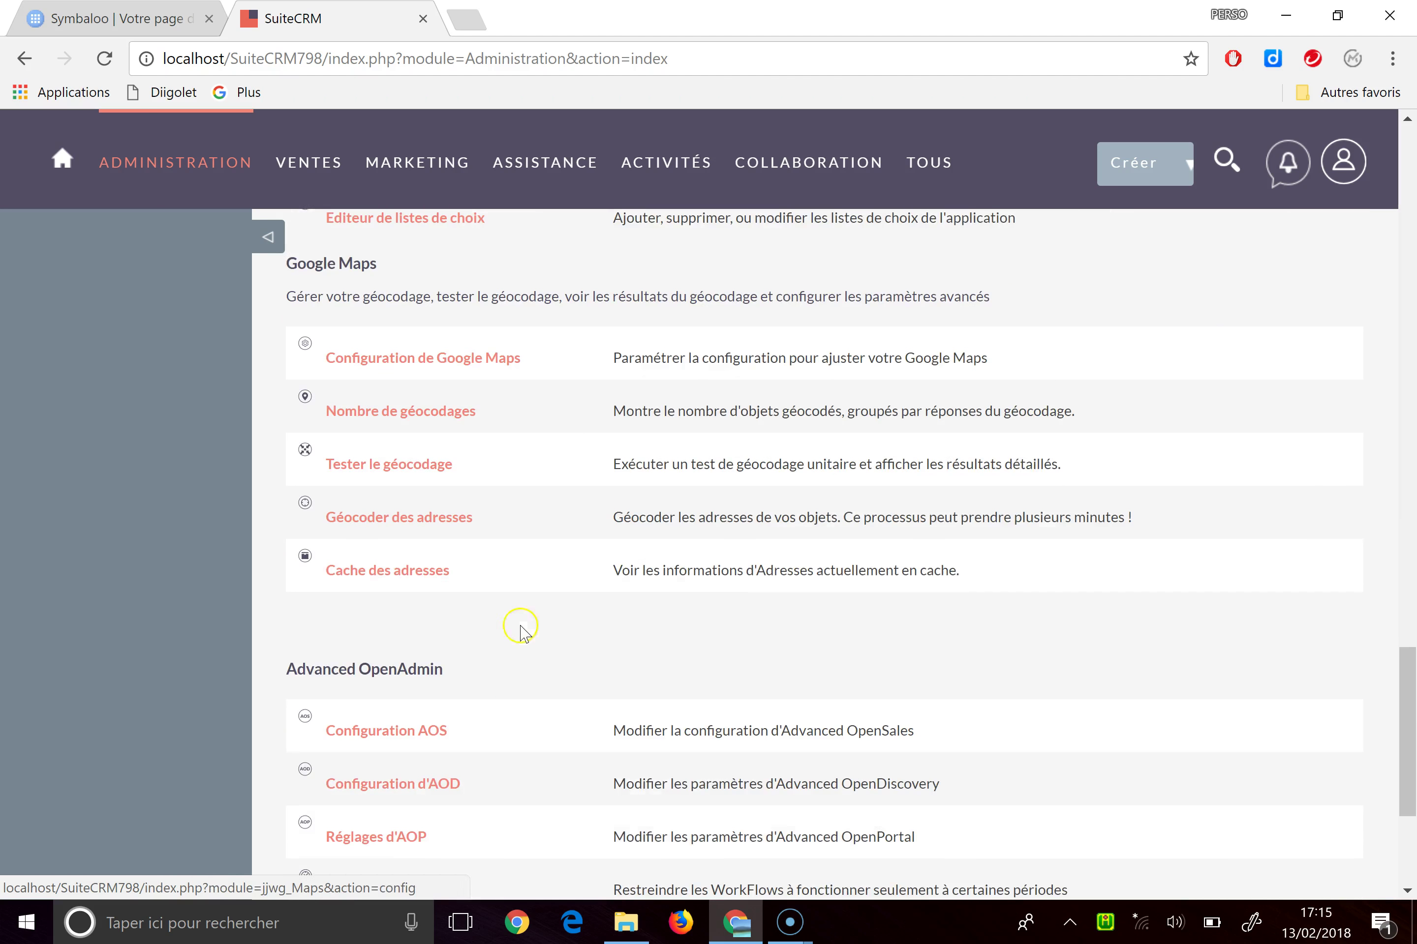
scroll(1116, 536, "up", 5)
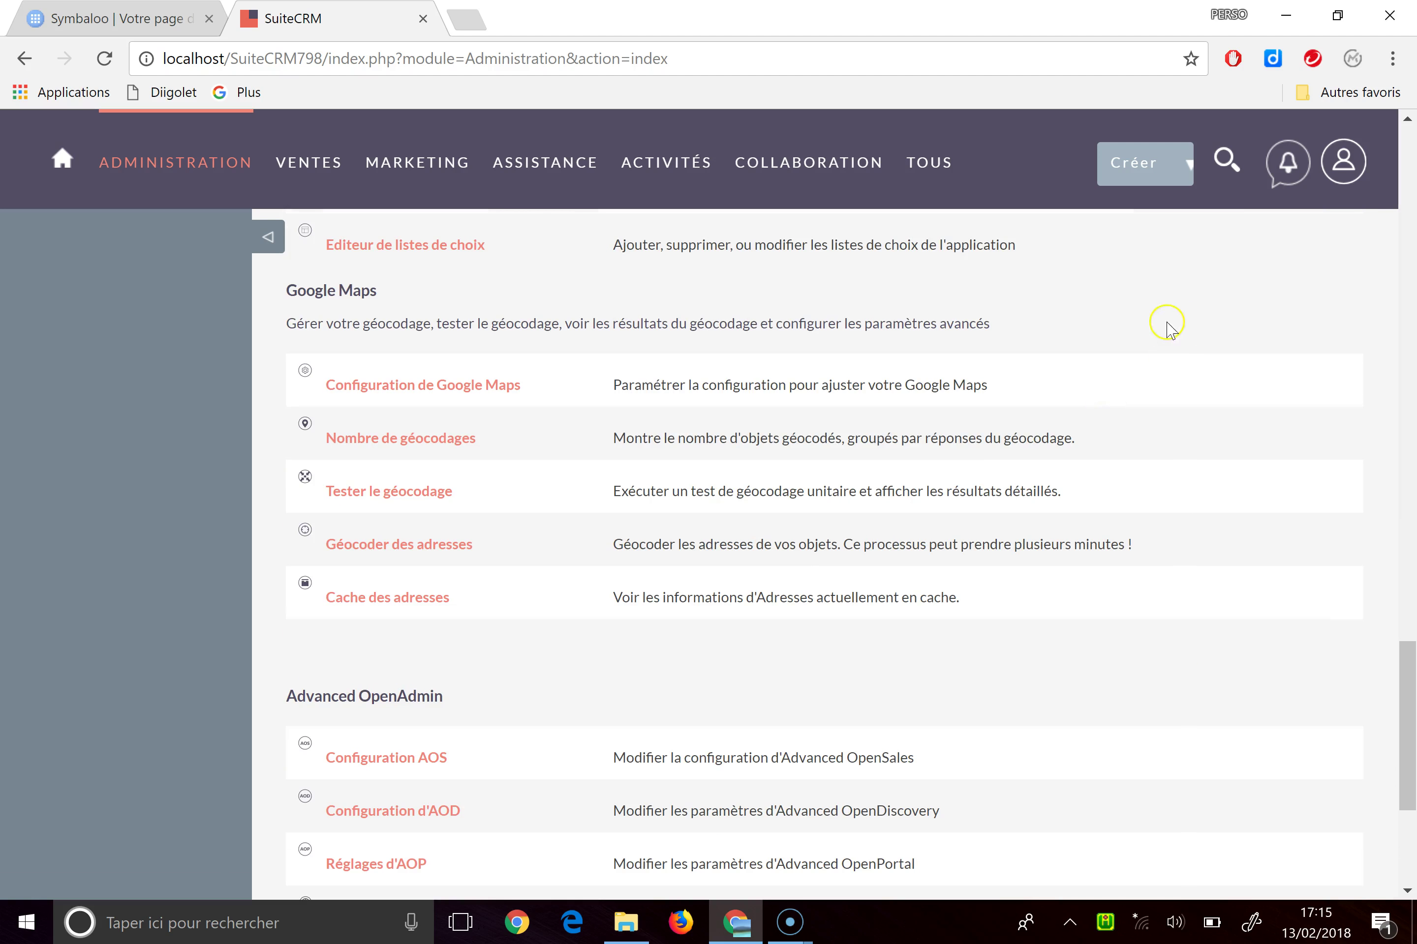
left_click(1344, 160)
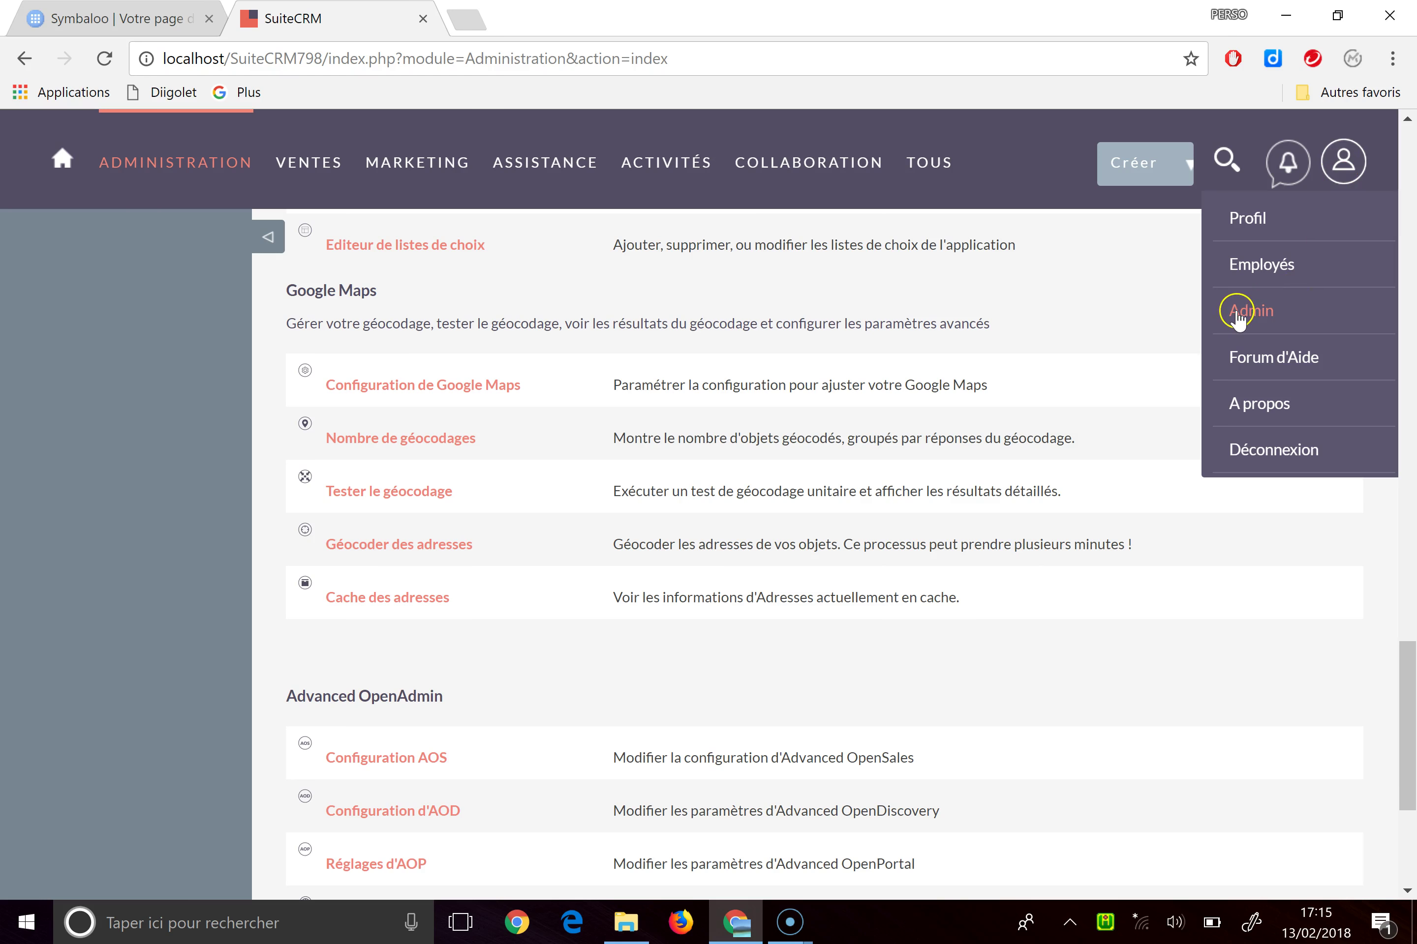